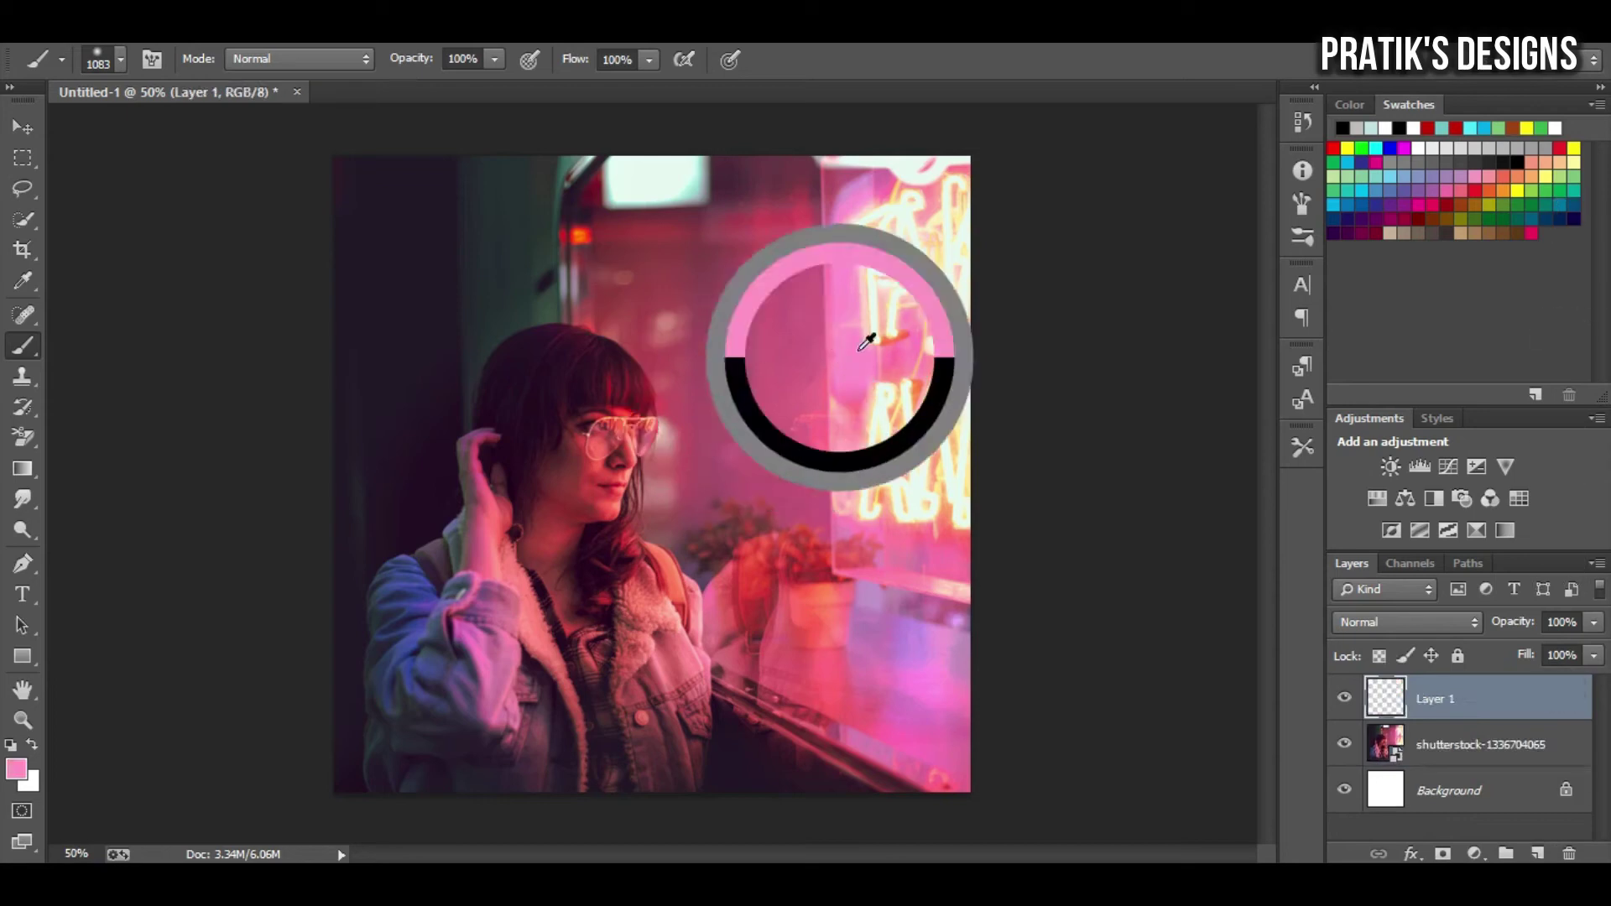
Paint the photo's right side pure red (#ff0000) with a large soft brush.
left_click(17, 769)
type("ff0000")
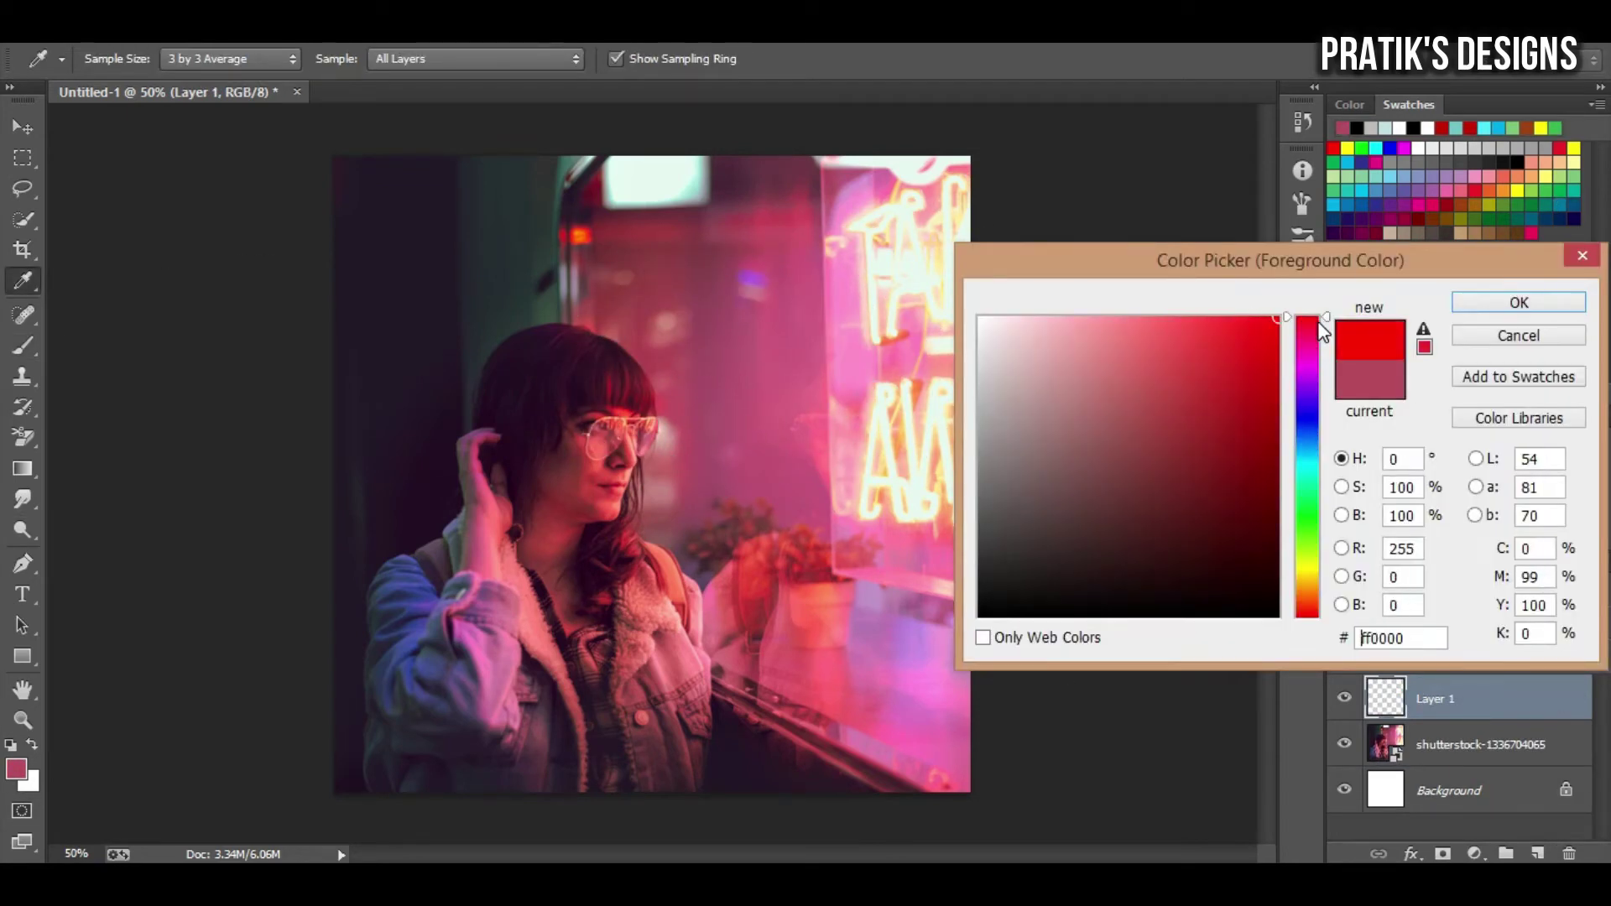
left_click(1480, 309)
key("b")
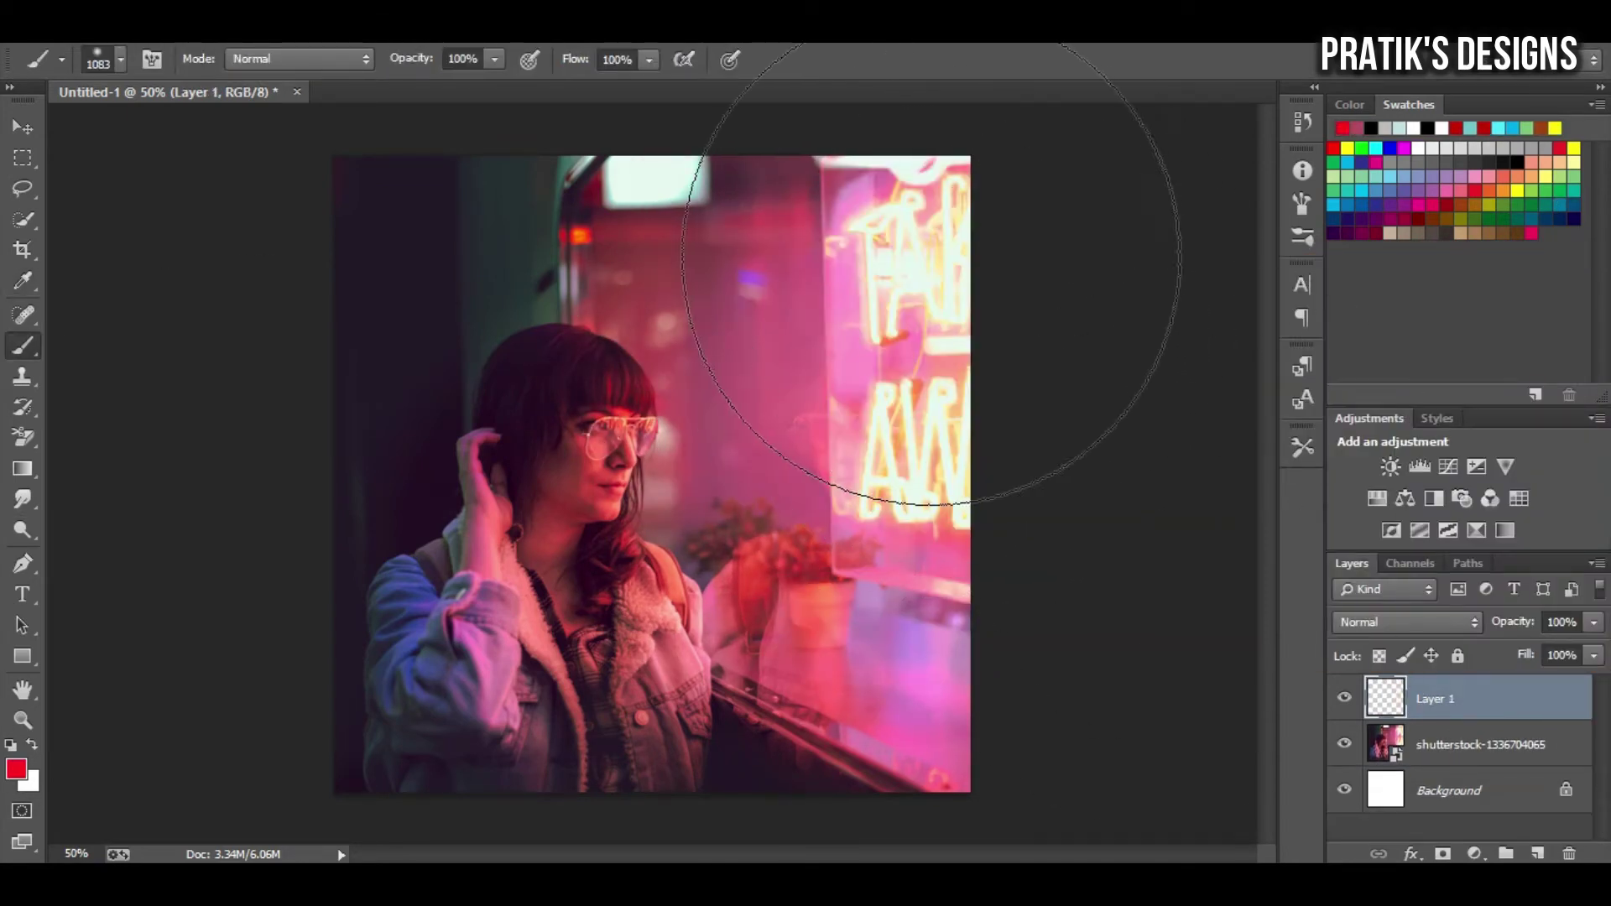
left_click_drag(932, 268, 923, 714)
On a new layer, paint the left side bright blue (#2554ff) and blend it in Multiply.
left_click(1539, 854)
left_click(28, 784)
left_click_drag(1068, 550, 1244, 280)
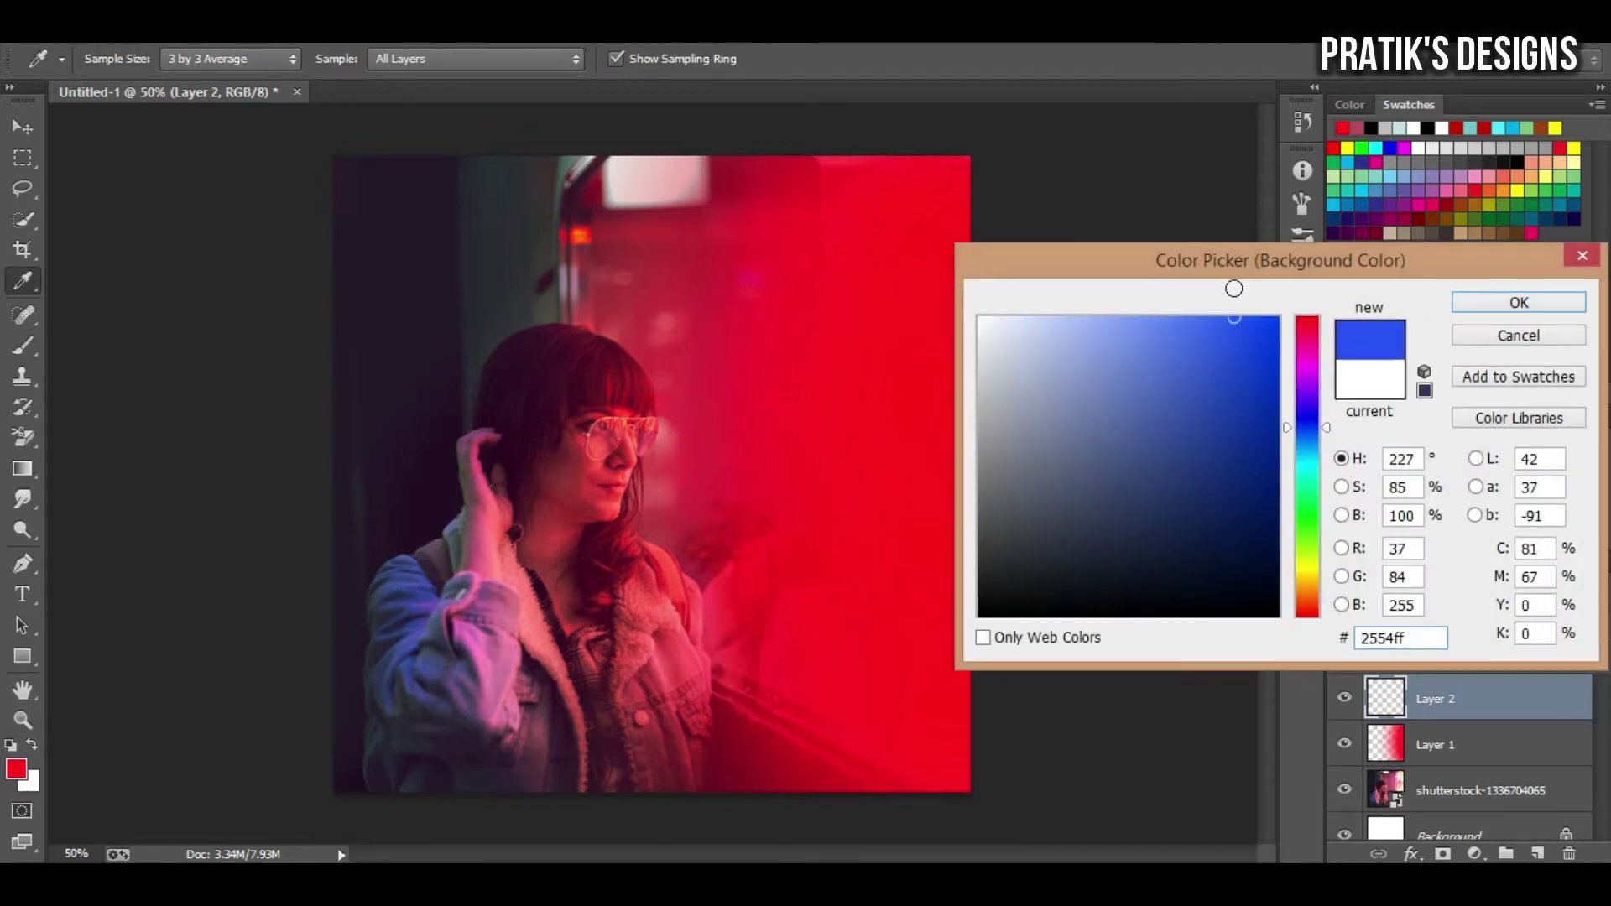
left_click(1519, 302)
key("b")
left_click_drag(306, 306, 361, 755)
key("ctrl+z")
key("x")
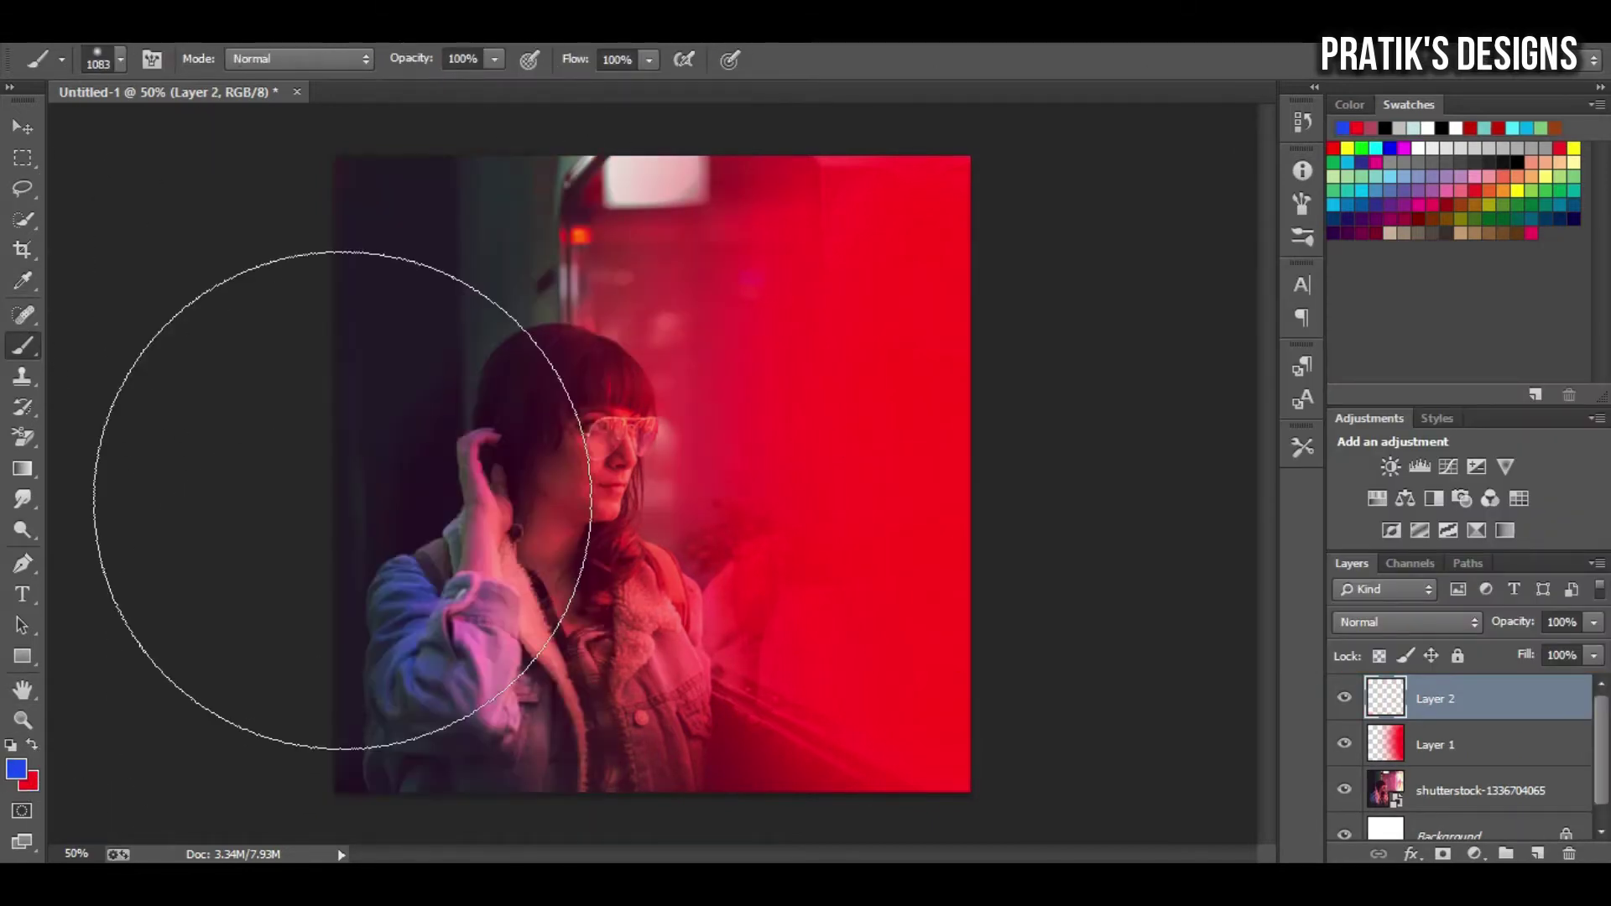
left_click_drag(316, 503, 336, 800)
left_click(1410, 622)
left_click(1394, 130)
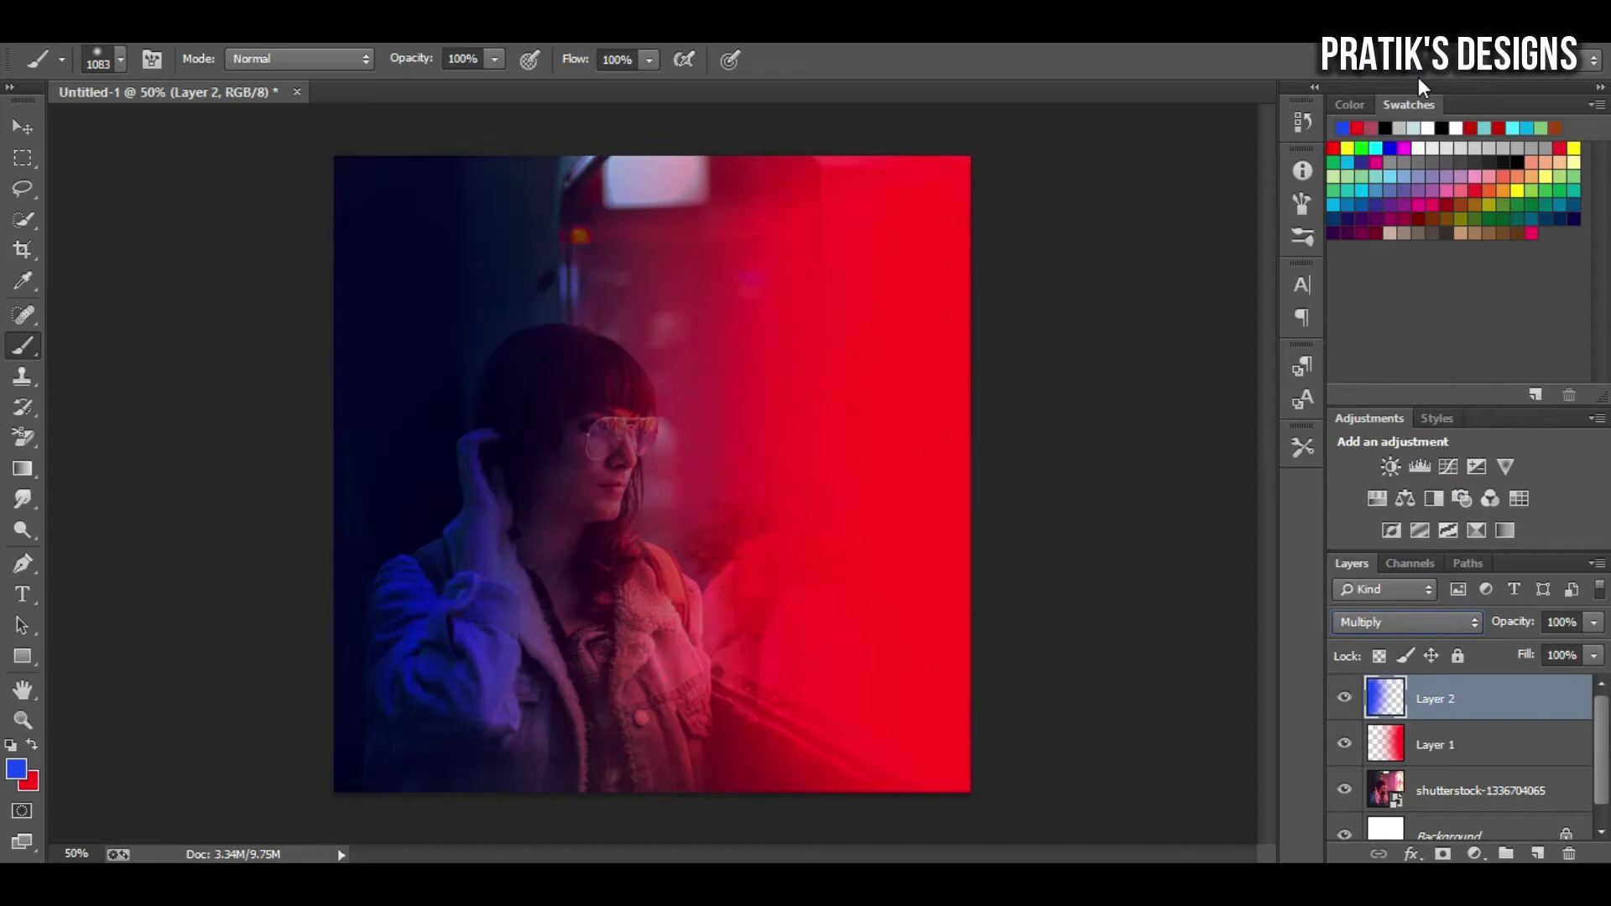
Merge the red and blue layers and step through blend modes to settle on Overlay.
left_click(1460, 745, "shift")
key("ctrl+e")
left_click(1408, 622)
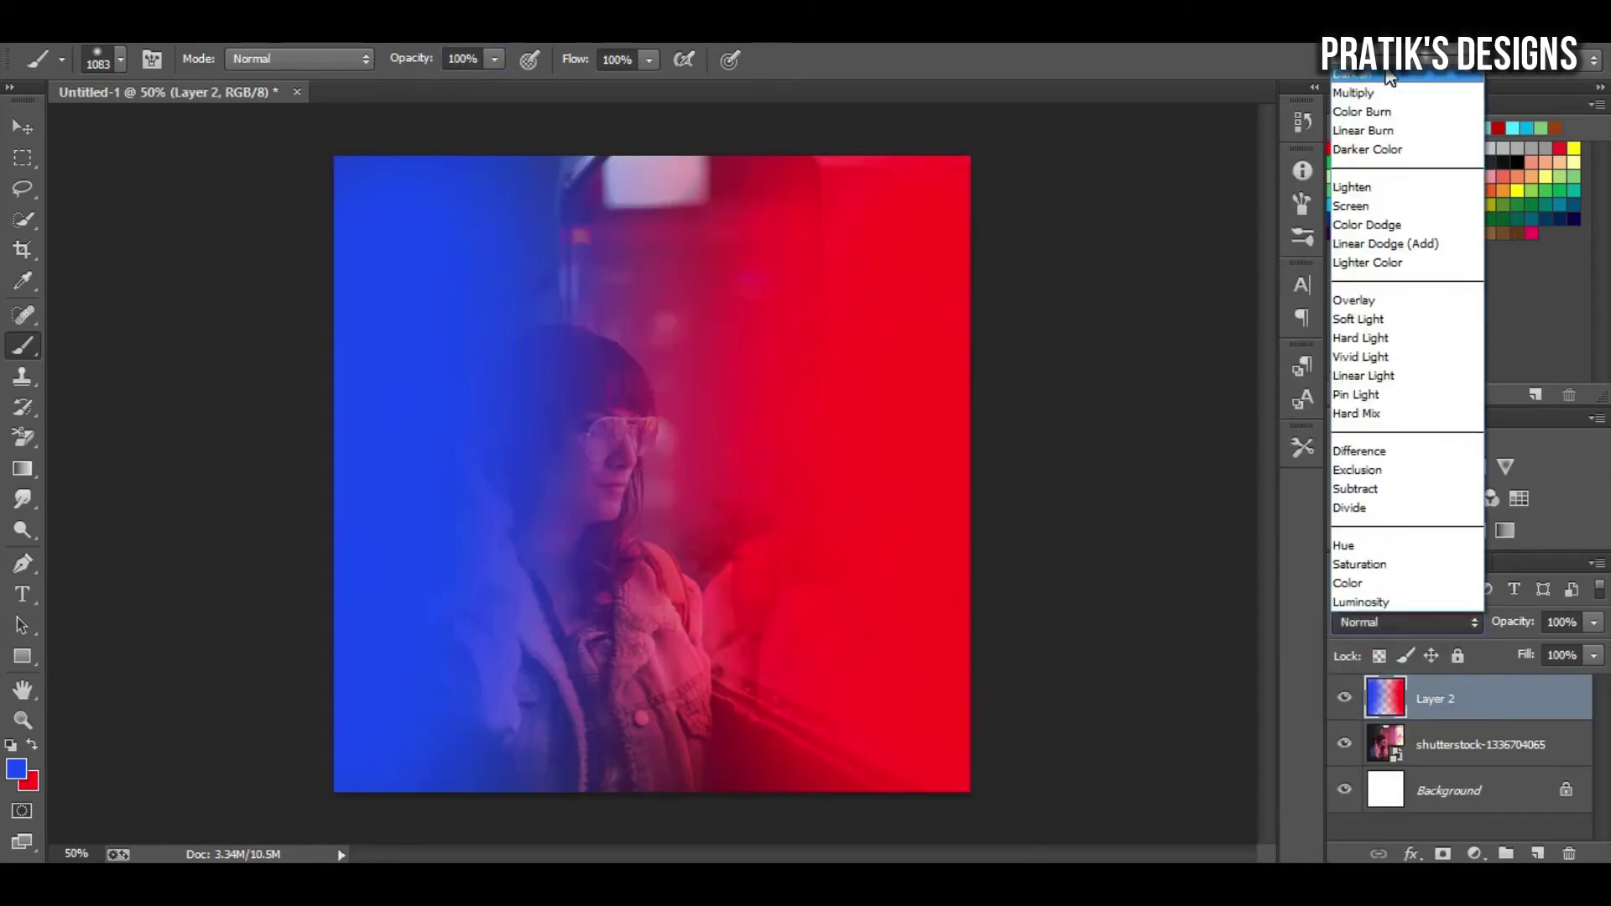
left_click(1385, 80)
key("Down")
key("Down")
key("Down")
key("Down")
key("Down")
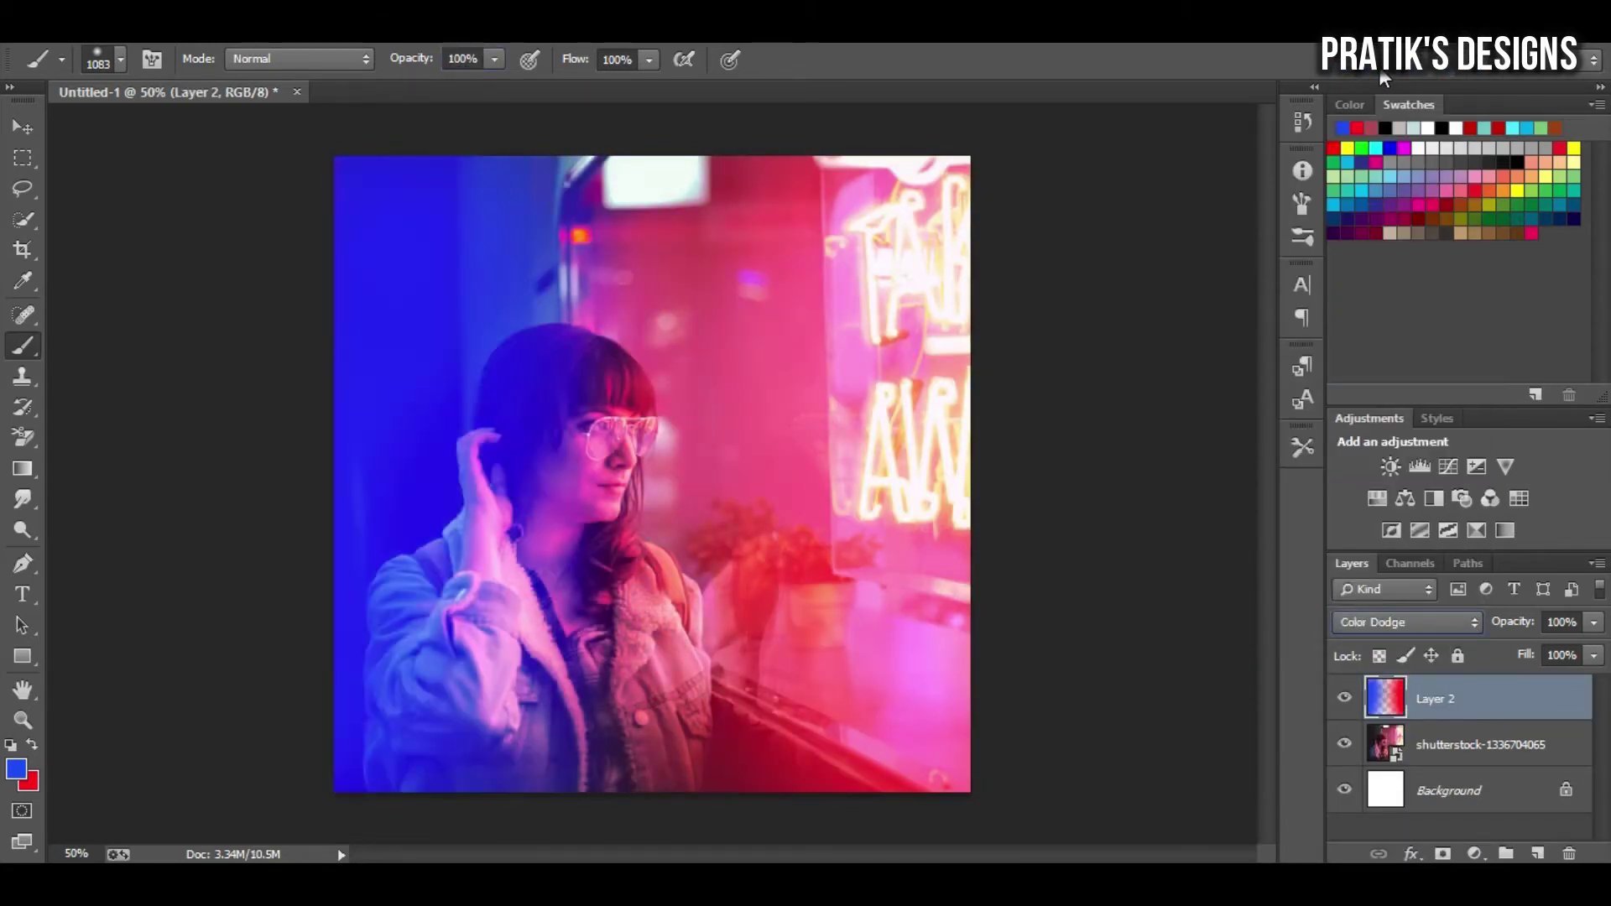
key("Down")
key("Down")
key("Up")
key("Down")
key("Down")
key("Up")
key("Down")
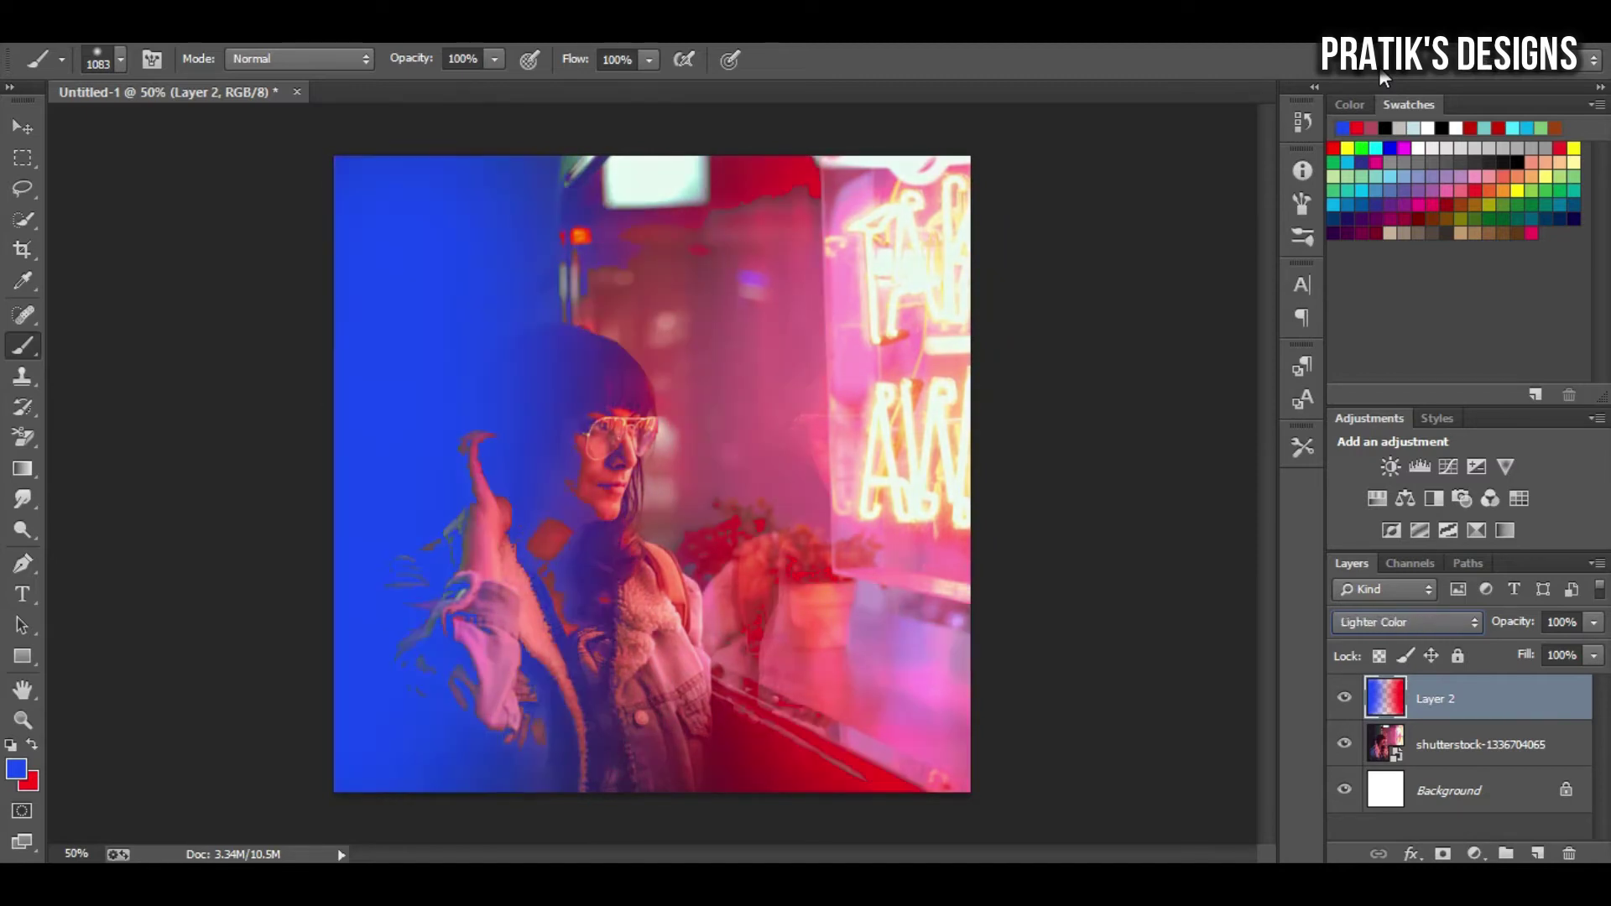
key("Down")
key("Down")
key("Down")
key("Up")
key("Down")
key("Up")
key("Down")
key("Up")
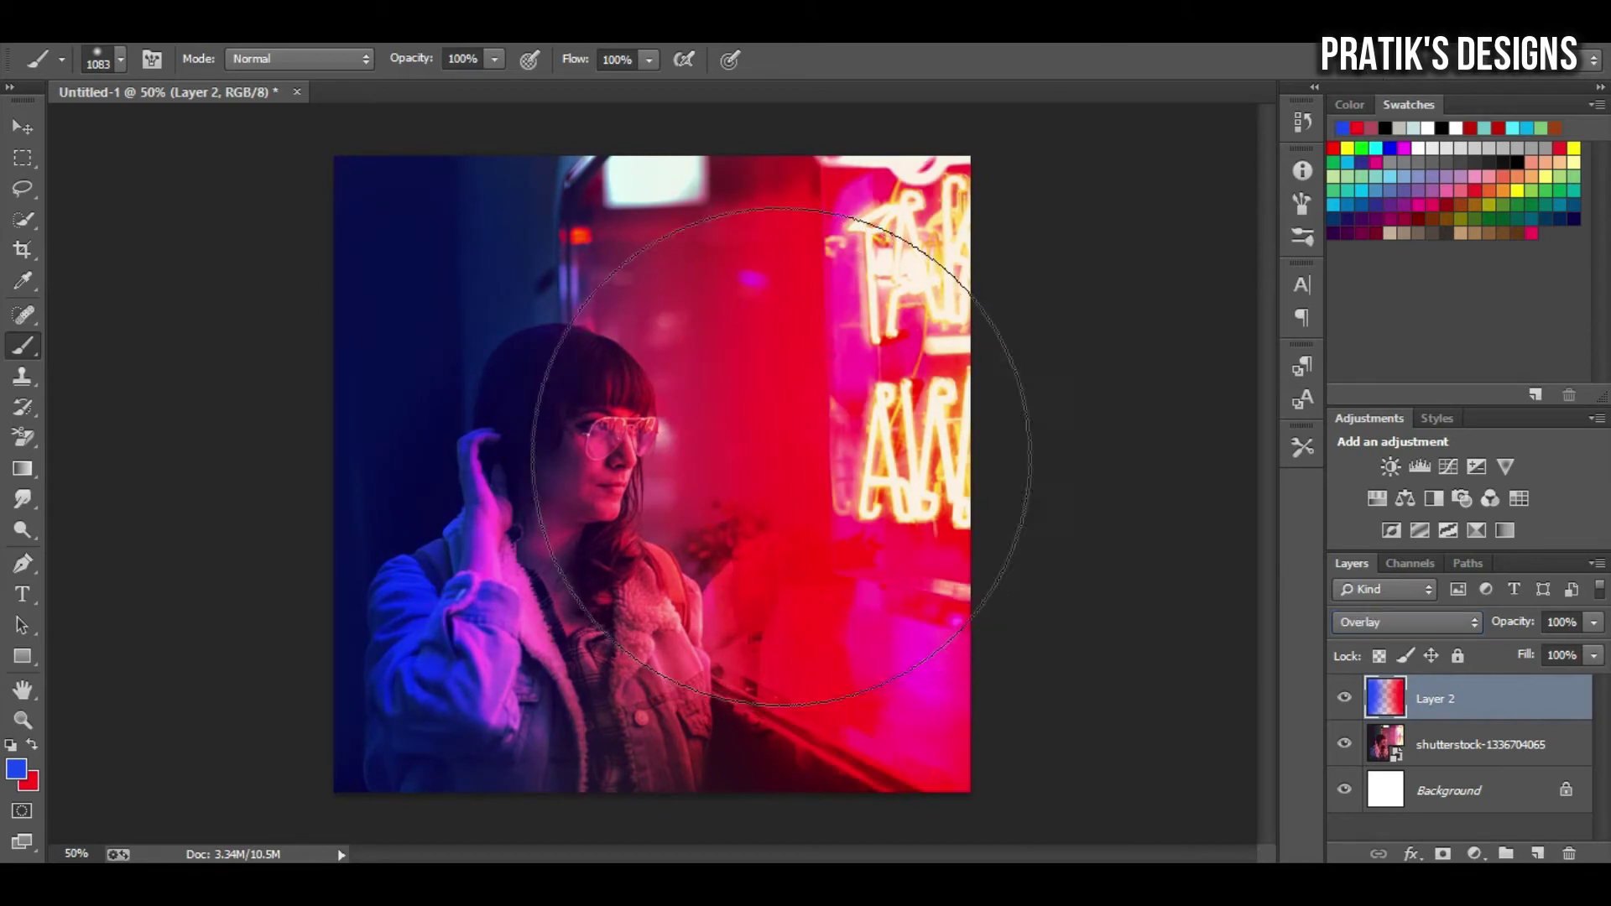
Scale the glow layer past the canvas to about 142%, then hide it to compare.
key("ctrl+0")
key("ctrl+t")
left_click_drag(873, 255, 976, 168)
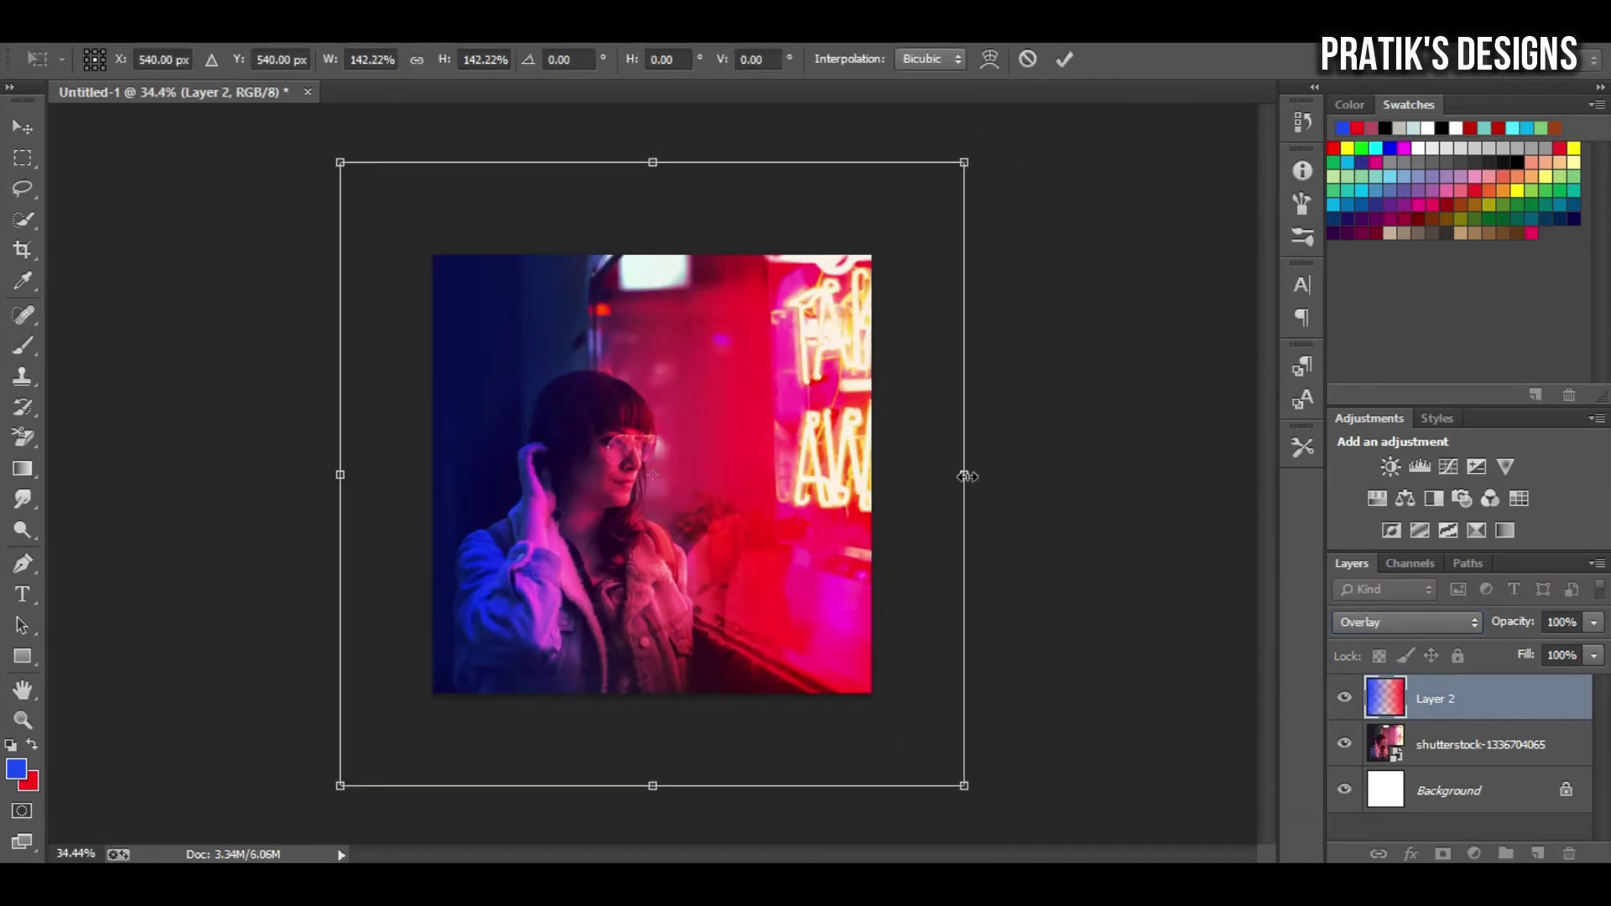
left_click_drag(965, 474, 998, 474)
key("Return")
key("b")
left_click(1344, 697)
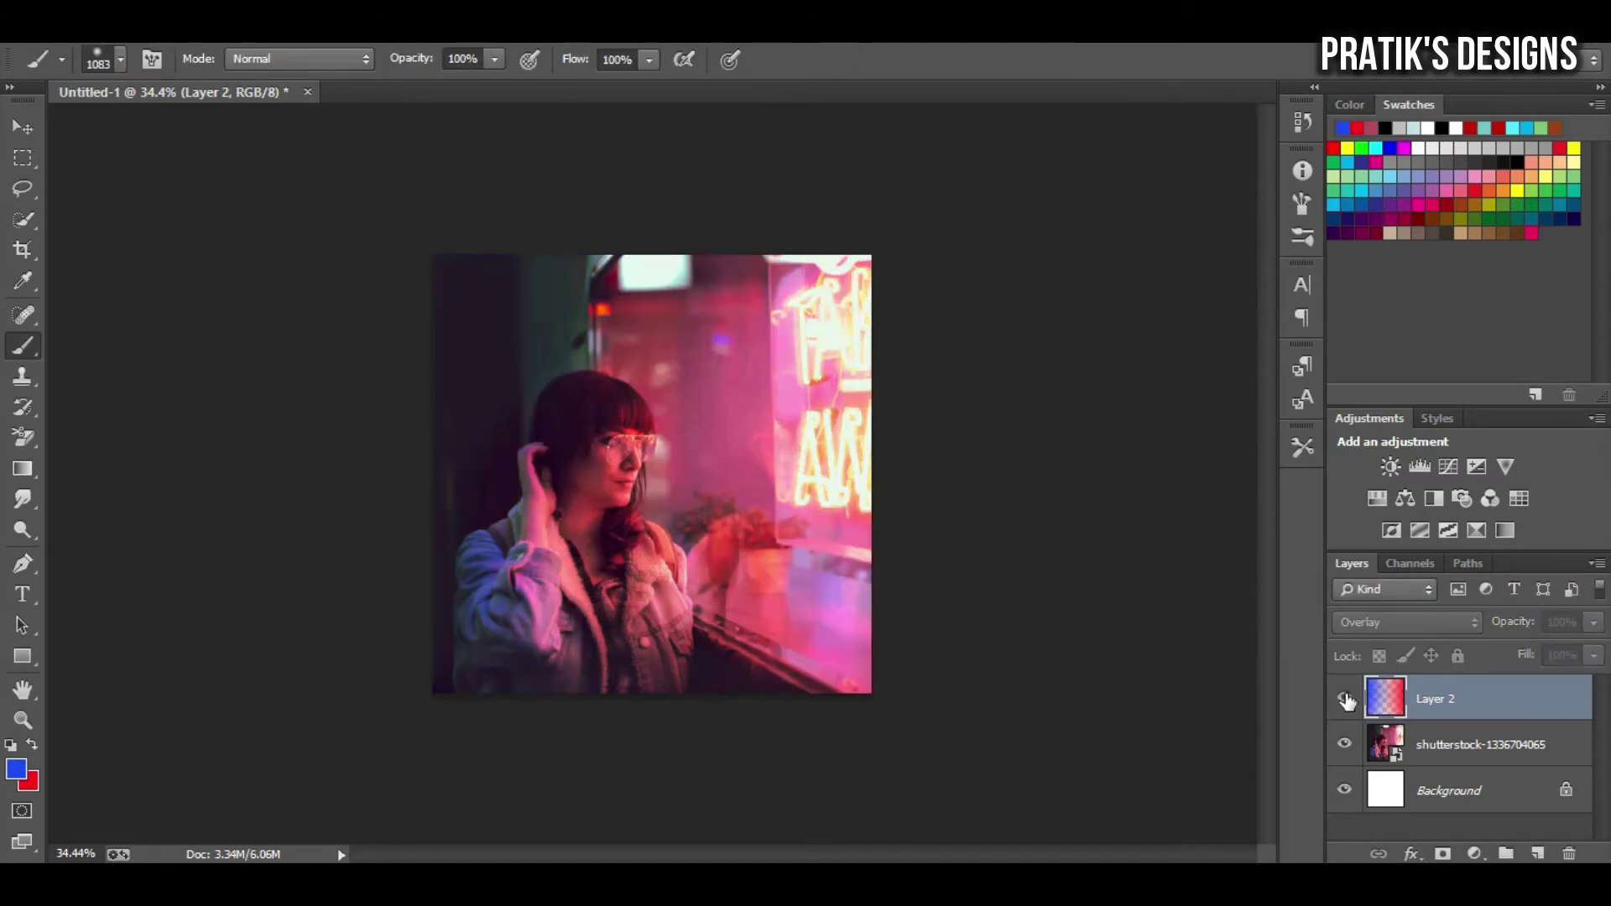
key("ctrl+plus")
On a new layer, dab a blue dot on the glasses with a 30 px brush.
scroll(591, 435, "up", 3)
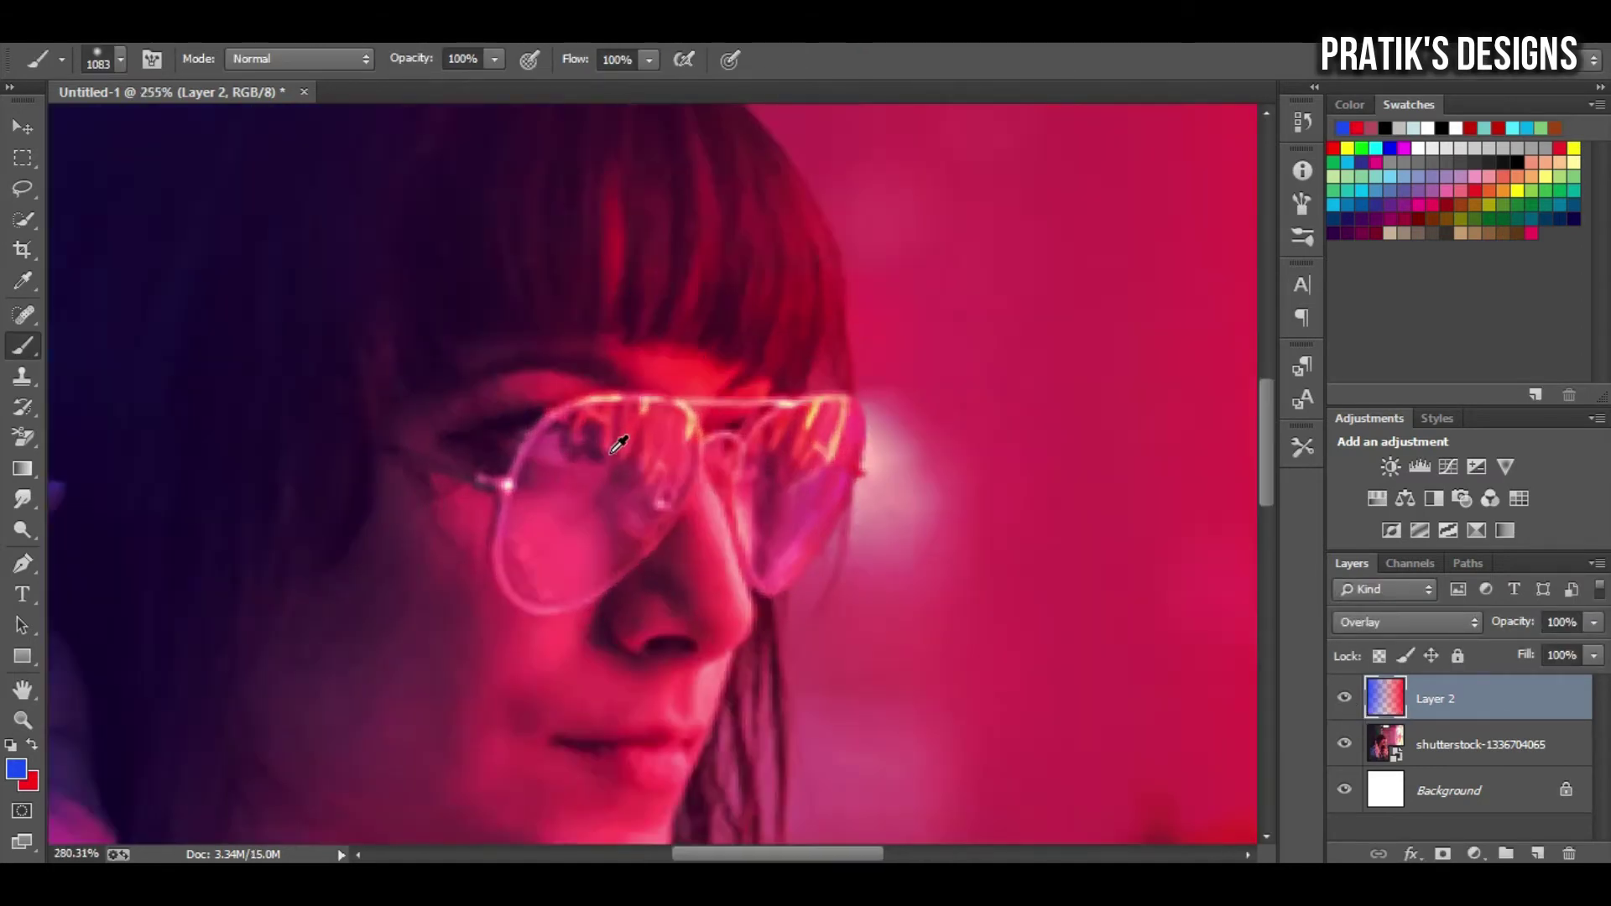
scroll(591, 435, "up", 2)
left_click(1537, 854)
right_click(841, 451)
type("30")
key("Return")
left_click(592, 441)
Set the glasses-glint layer's blend mode to Soft Light.
left_click(1405, 622)
left_click(1409, 76)
key("Down")
key("Down")
key("Down")
key("Down")
key("Down")
key("Down")
key("Down")
key("Down")
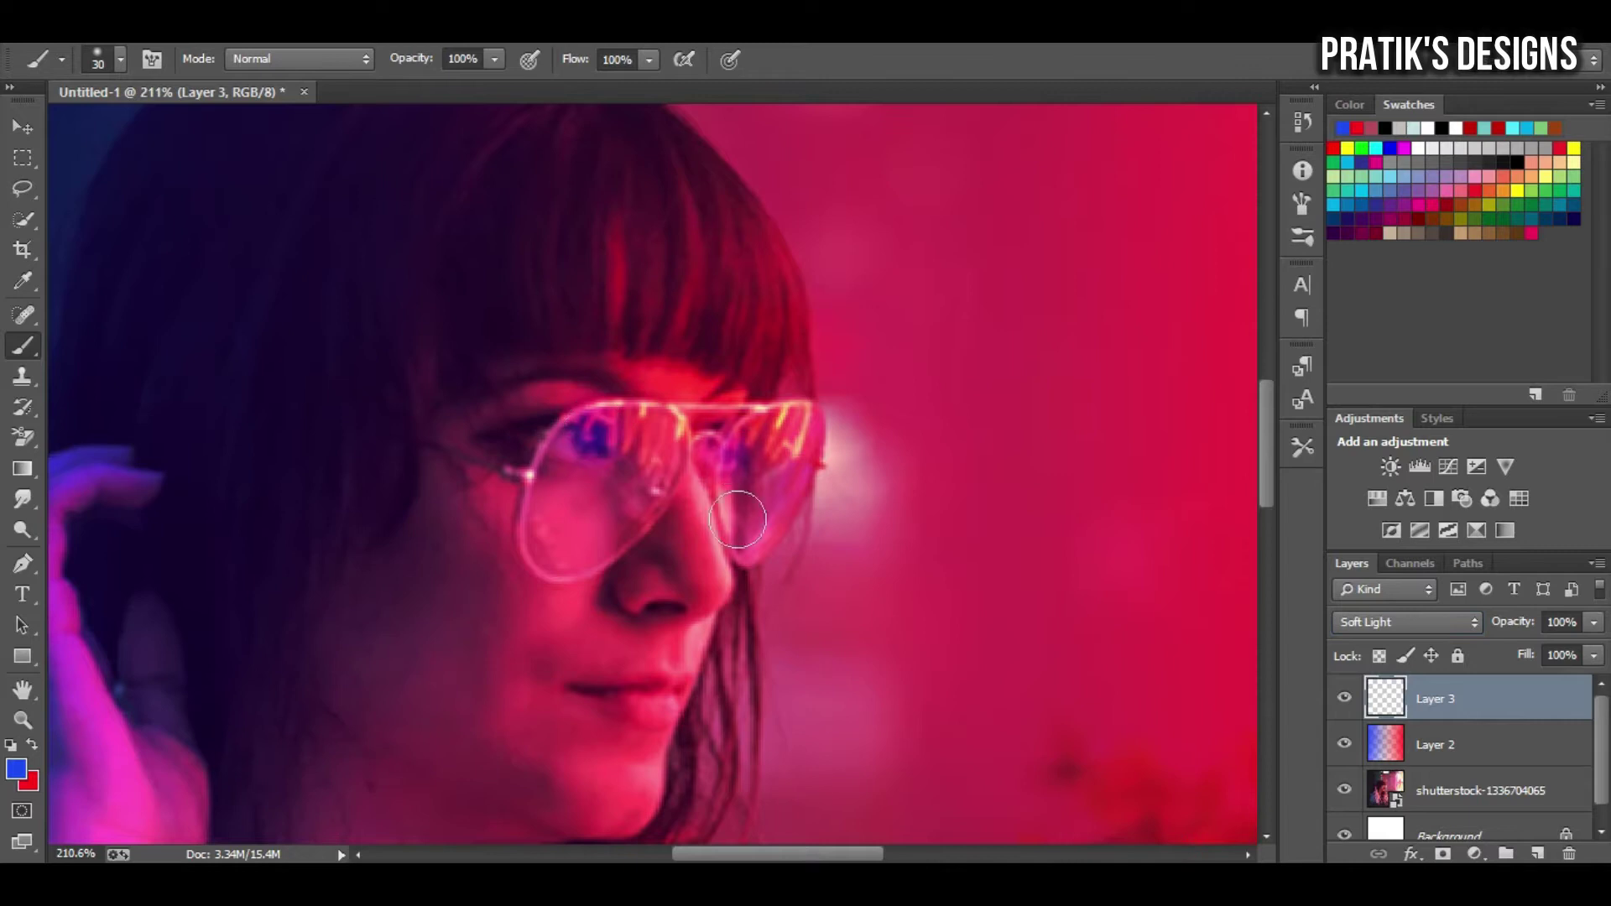
scroll(873, 586, "down", 3)
scroll(874, 586, "down", 2)
scroll(917, 560, "up", 5)
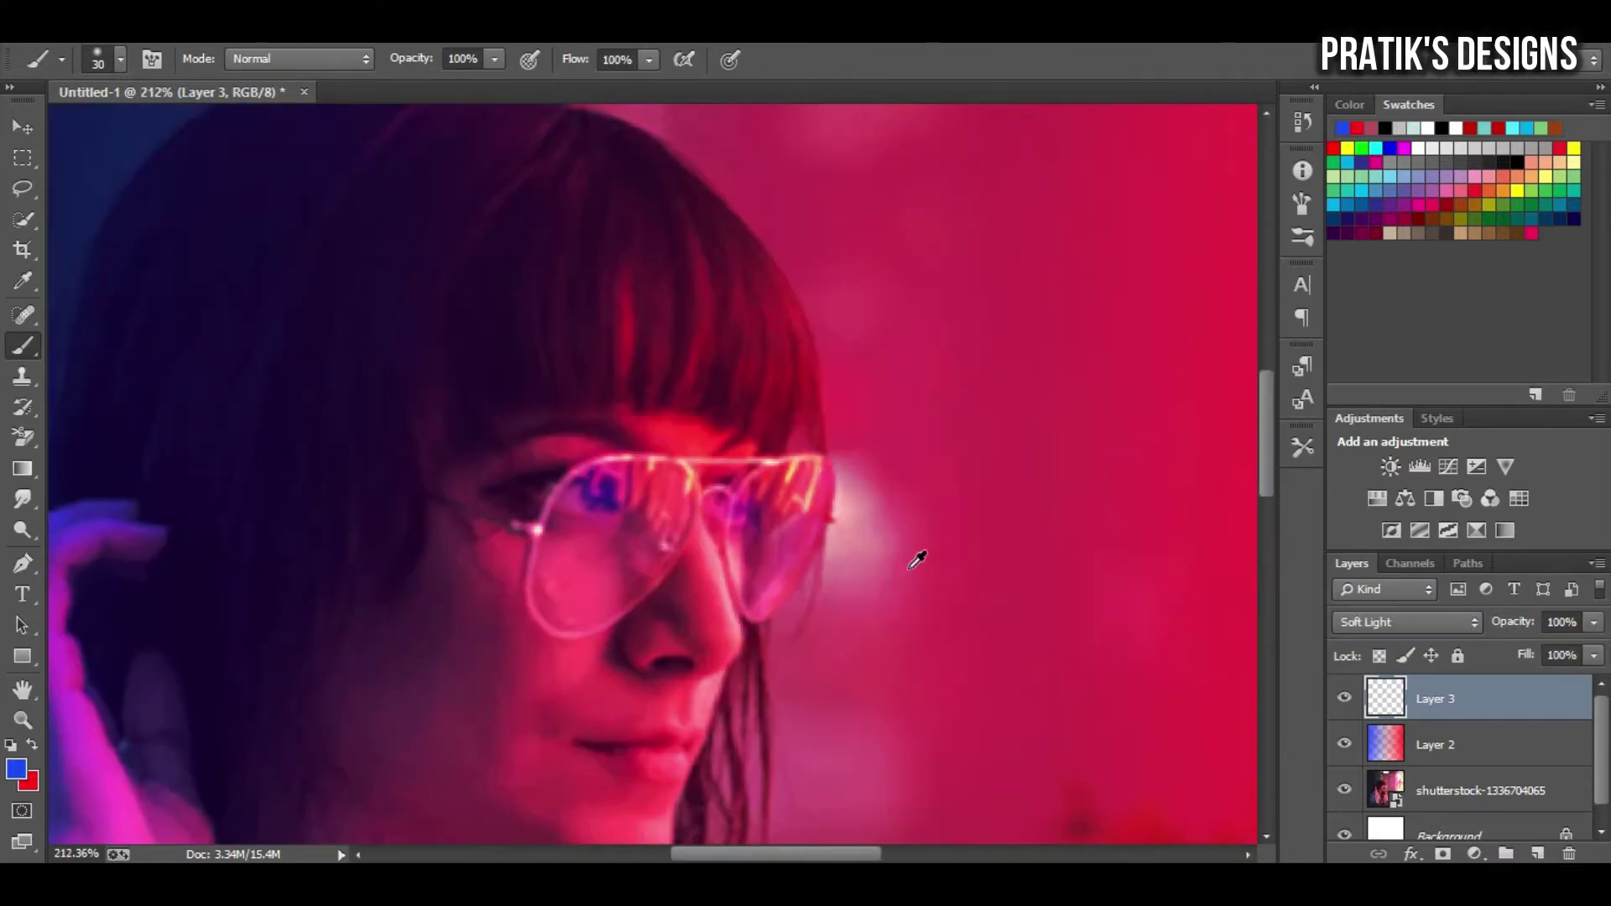
scroll(918, 560, "down", 2)
scroll(918, 560, "up", 2)
Trim the glint with a 24 px eraser, then copy a bokeh image from the web.
key("e")
right_click(881, 470)
type("24")
key("Return")
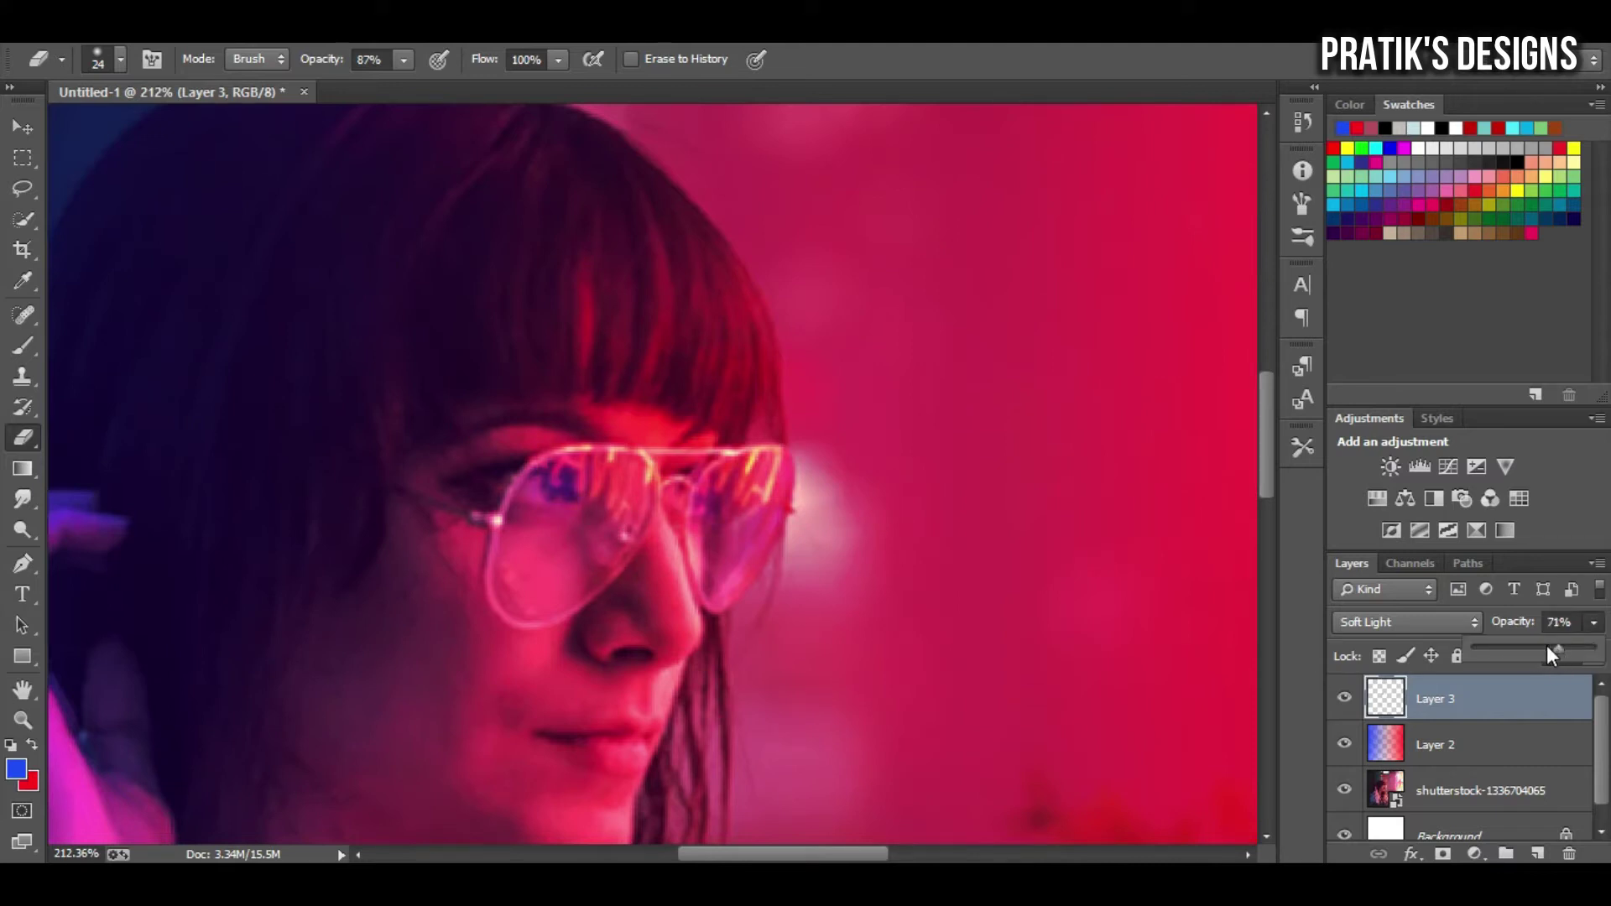
scroll(1185, 618, "down", 5)
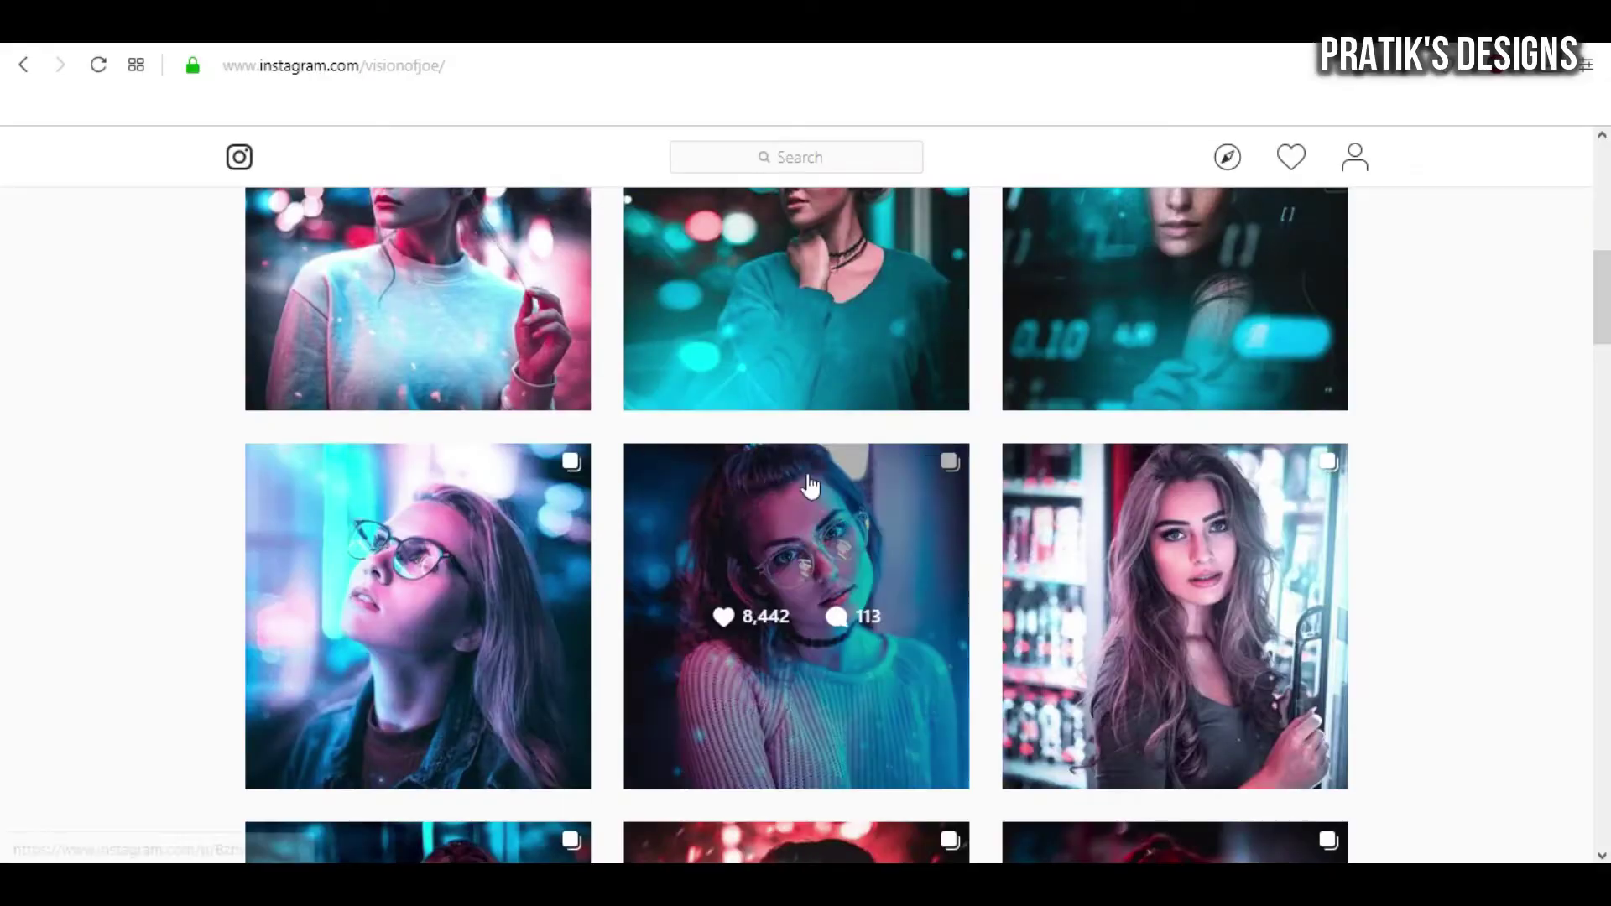
scroll(220, 380, "down", 3)
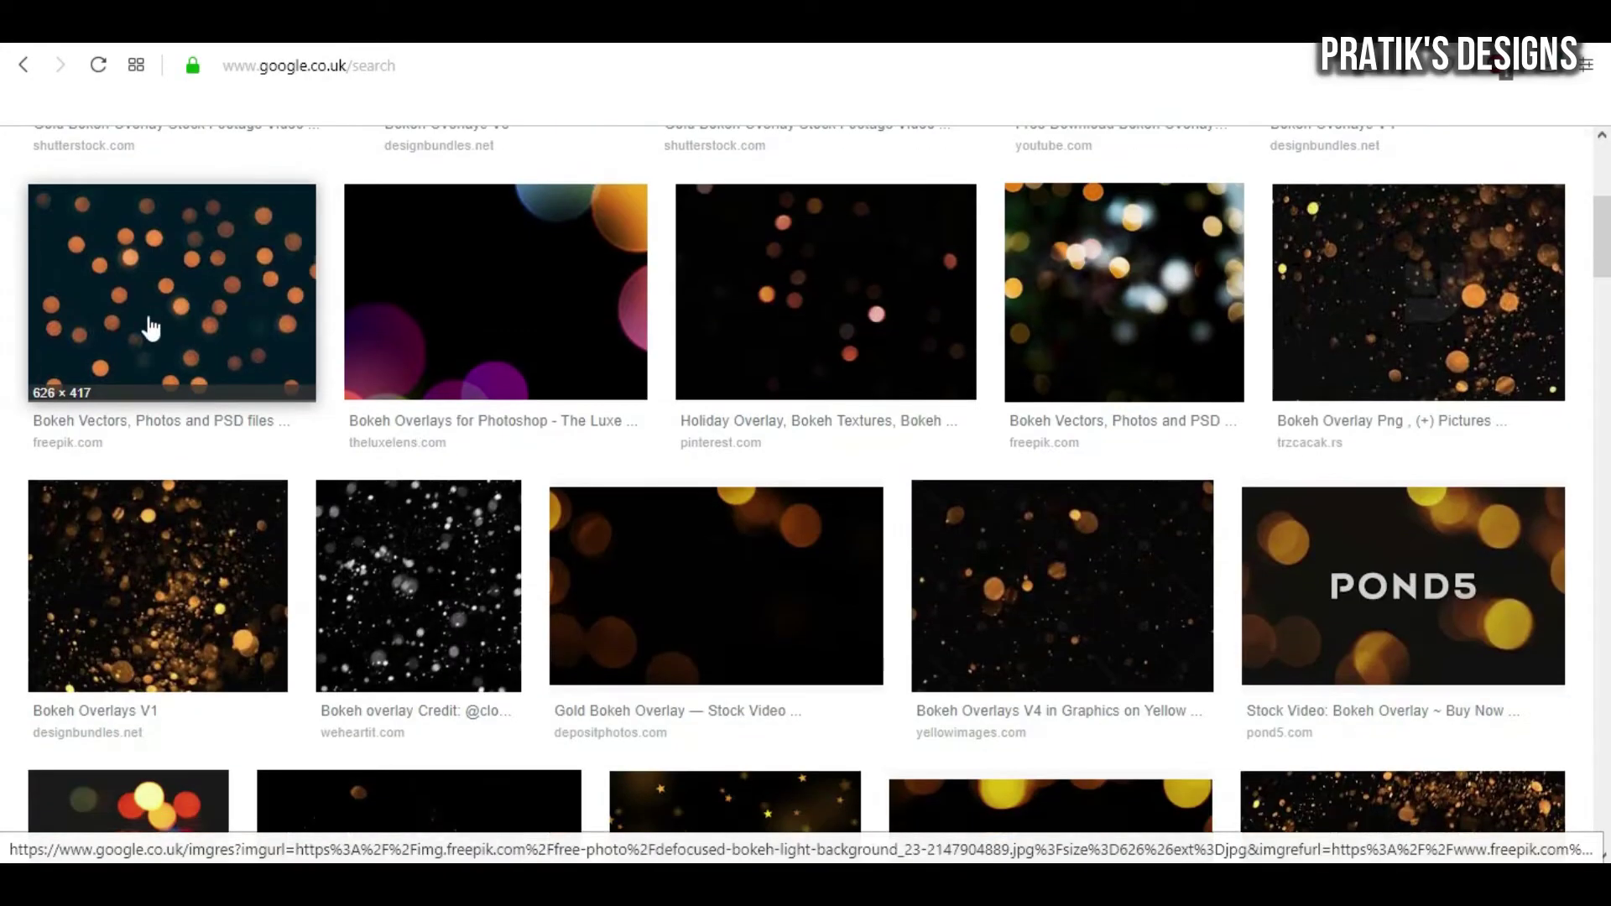
left_click(143, 322)
right_click(642, 576)
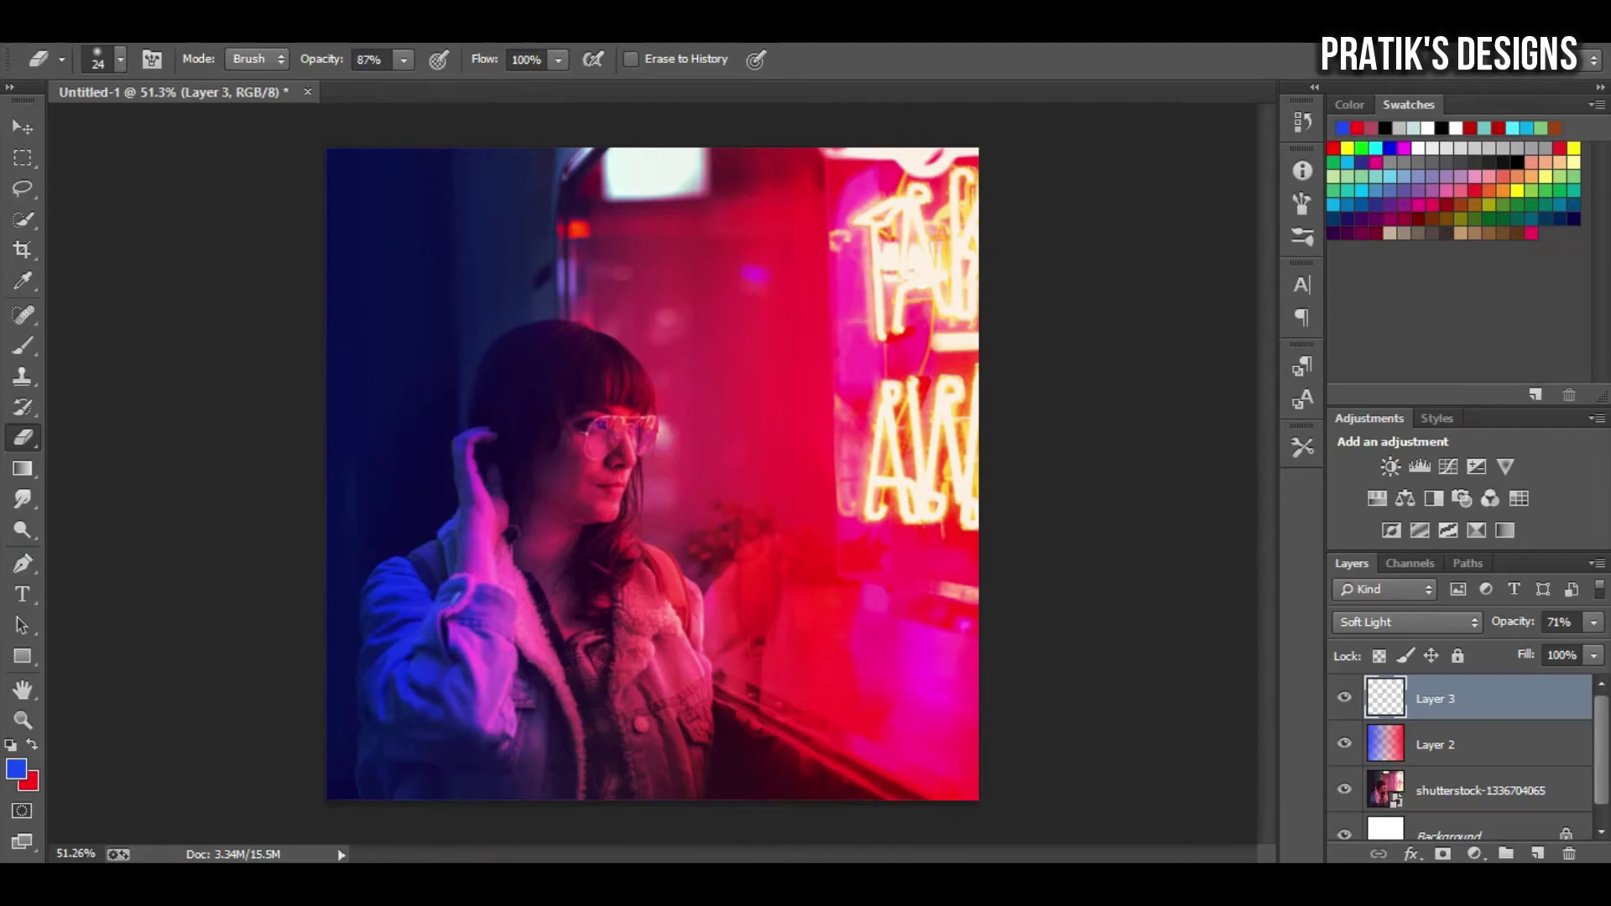
Paste the bokeh image as a layer, blend it in Color Dodge and reposition it.
key("ctrl+v")
key("ctrl+t")
left_click(1407, 622)
left_click(1364, 77)
key("Down")
key("Down")
key("Down")
key("Down")
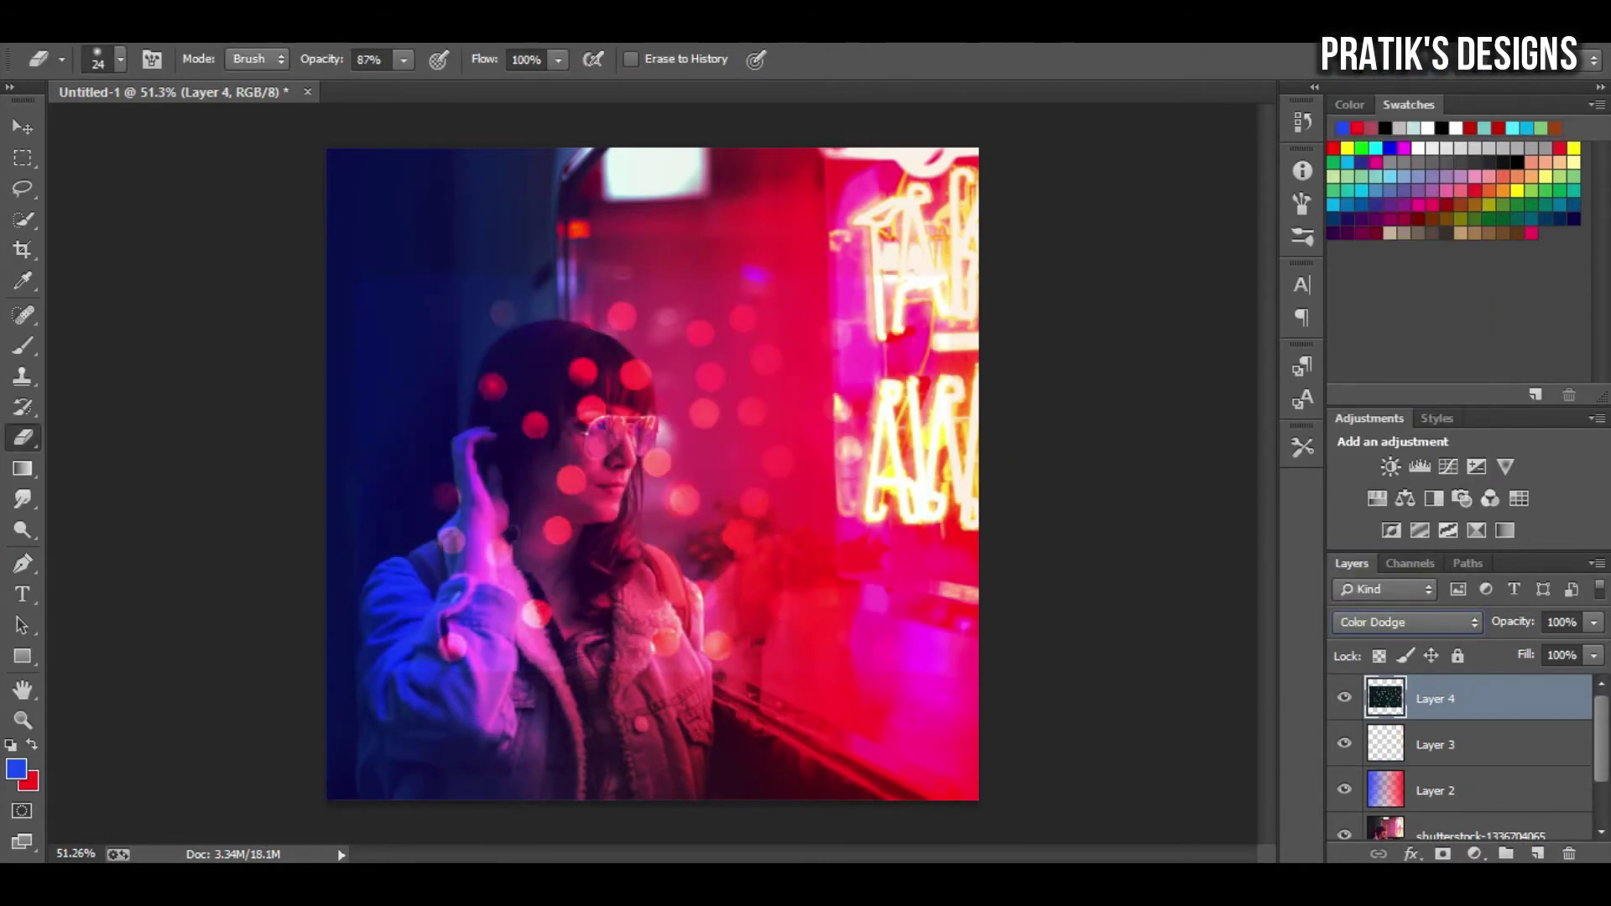
key("ctrl+t")
mouse_move(777, 320)
left_mouse_down()
mouse_move(930, 460)
mouse_move(915, 485)
left_mouse_up()
key("Return")
Erase bokeh dots off the woman with a 168 px eraser and begin shifting the bokeh hue.
key("e")
key("g")
key("e")
left_click_drag(469, 518, 478, 515)
left_click_drag(536, 436, 573, 608)
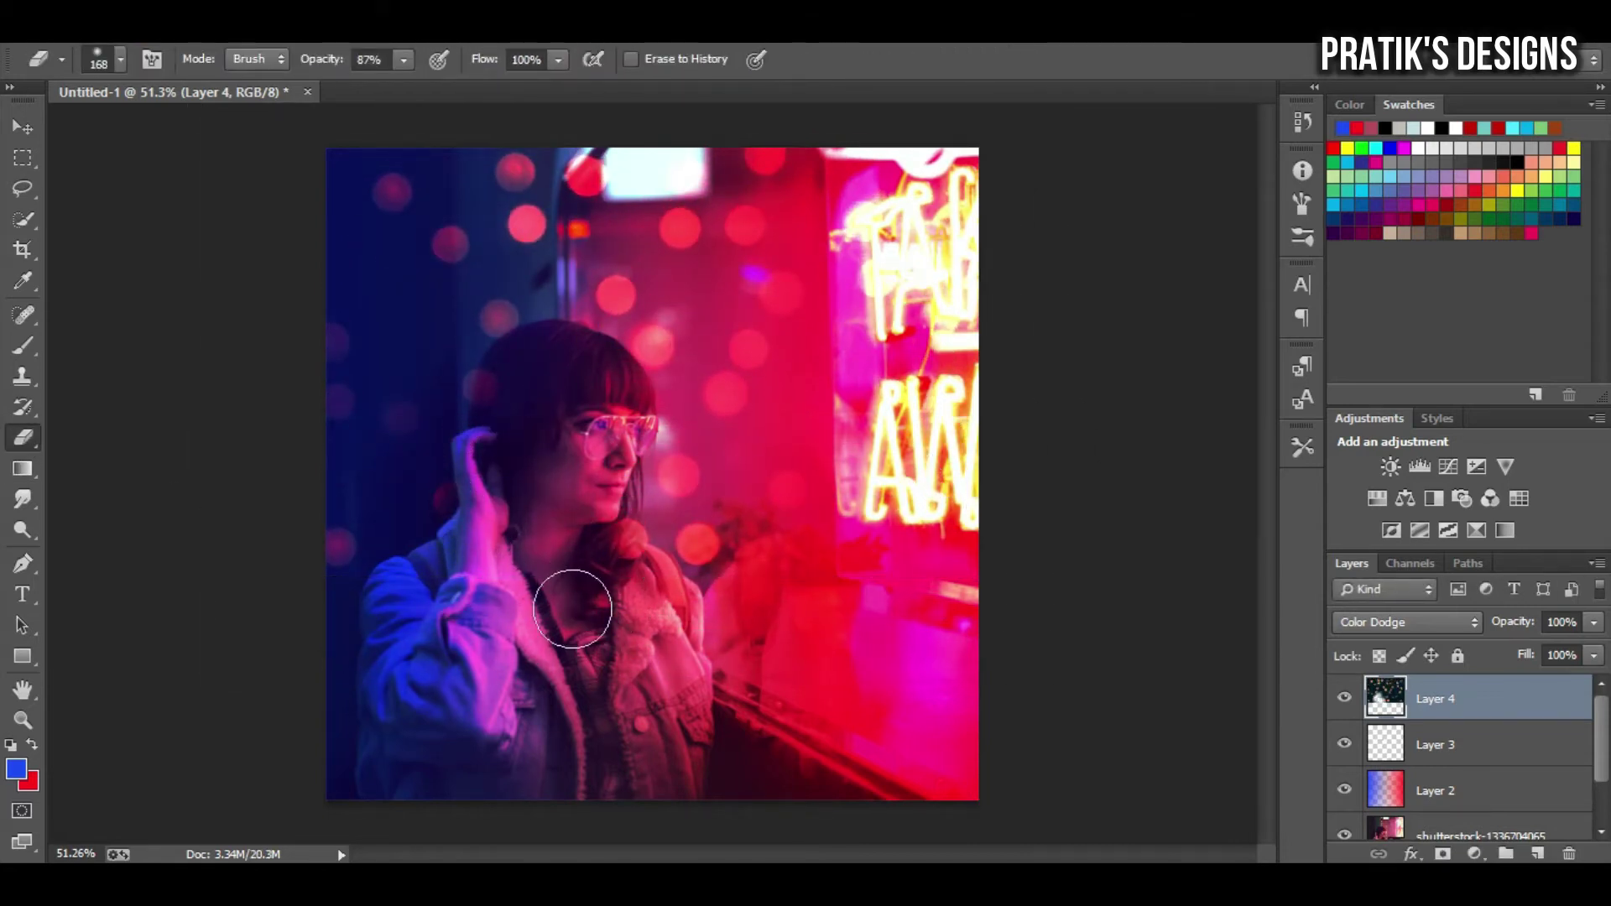
scroll(626, 562, "down", 2)
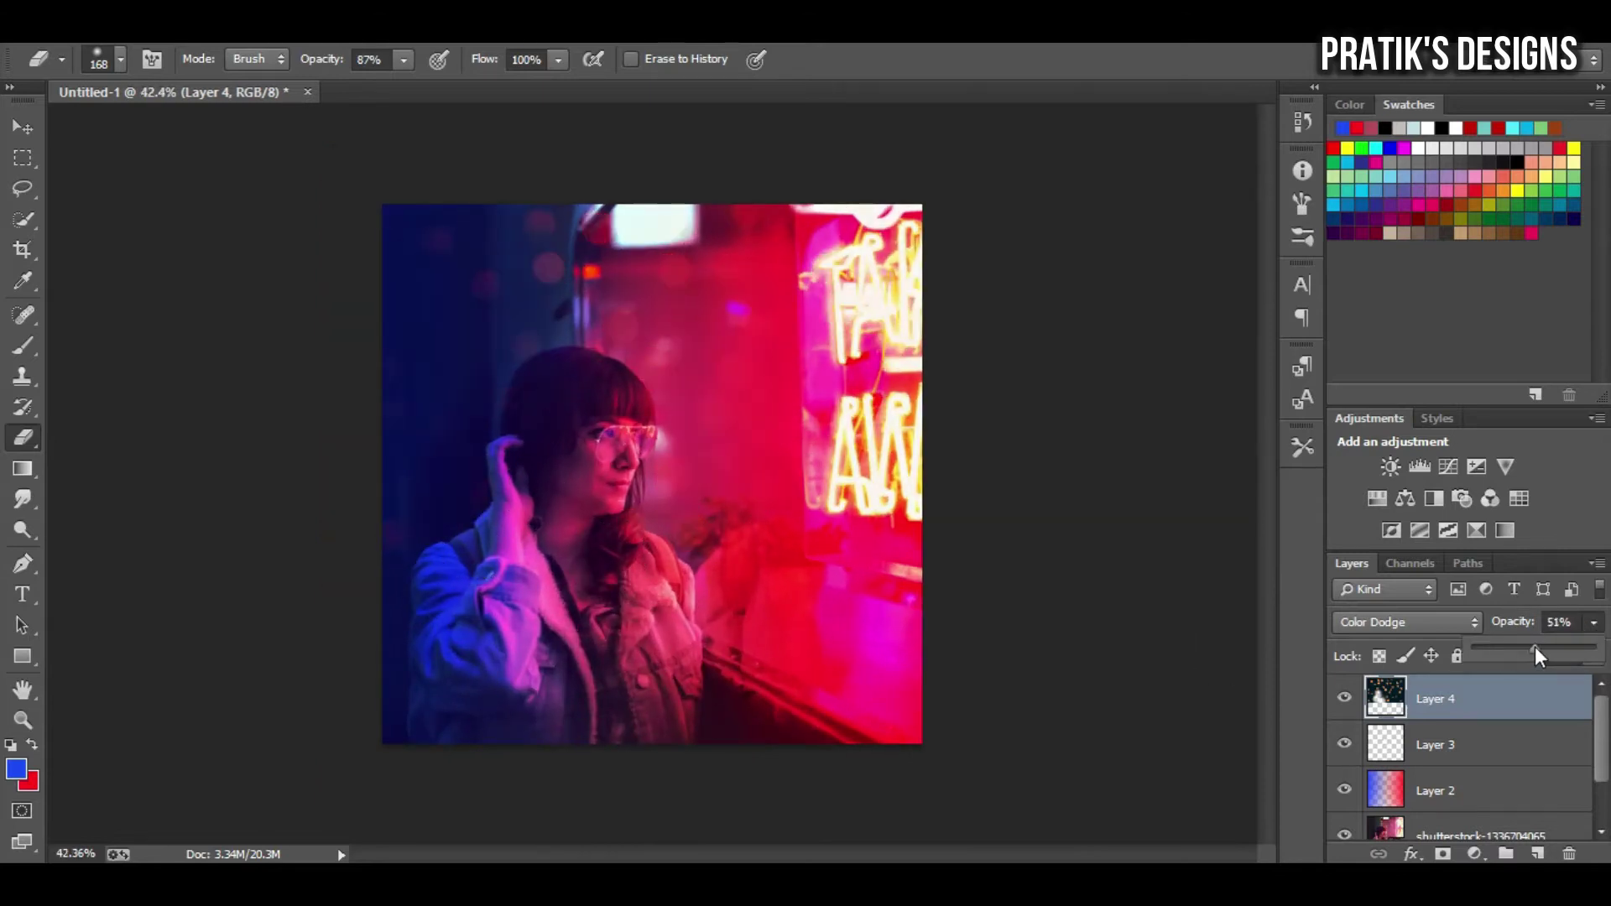
scroll(593, 565, "up", 2)
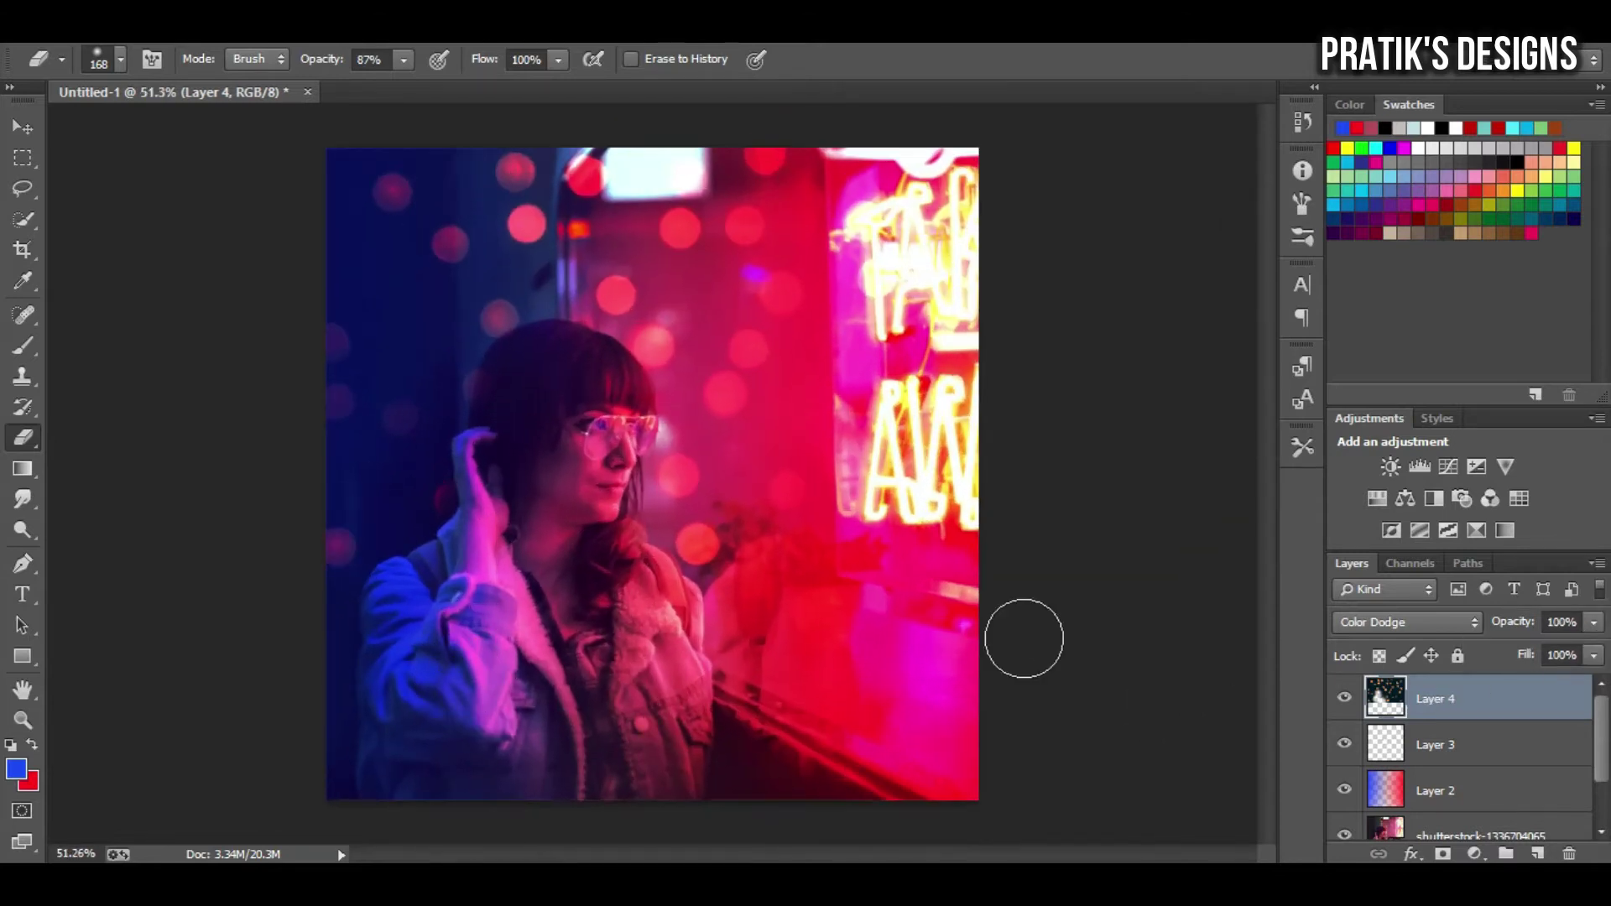
key("ctrl+u")
mouse_move(1081, 423)
left_mouse_down()
mouse_move(1114, 430)
mouse_move(1069, 429)
left_mouse_up()
type("-")
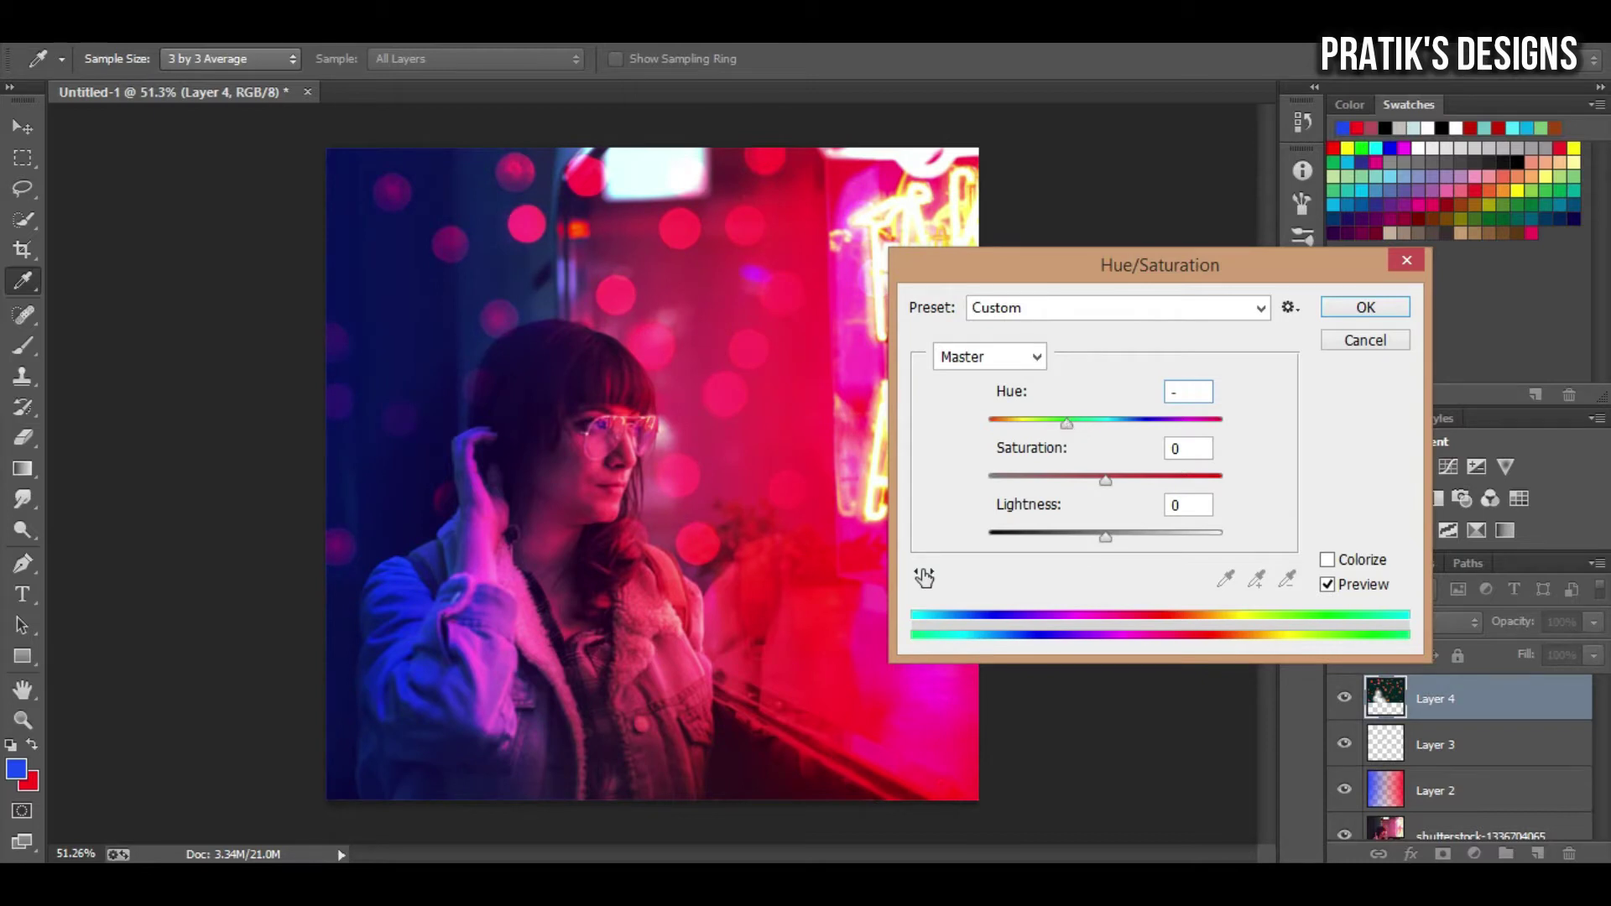
Recolour the bokeh with Hue -30 and Saturation -50.
type("30")
key("Tab")
mouse_move(1105, 476)
left_mouse_down()
mouse_move(1029, 476)
mouse_move(1160, 487)
mouse_move(947, 474)
mouse_move(1037, 476)
left_mouse_up()
mouse_move(1106, 537)
left_mouse_down()
mouse_move(1013, 541)
mouse_move(1135, 540)
left_mouse_up()
type("0")
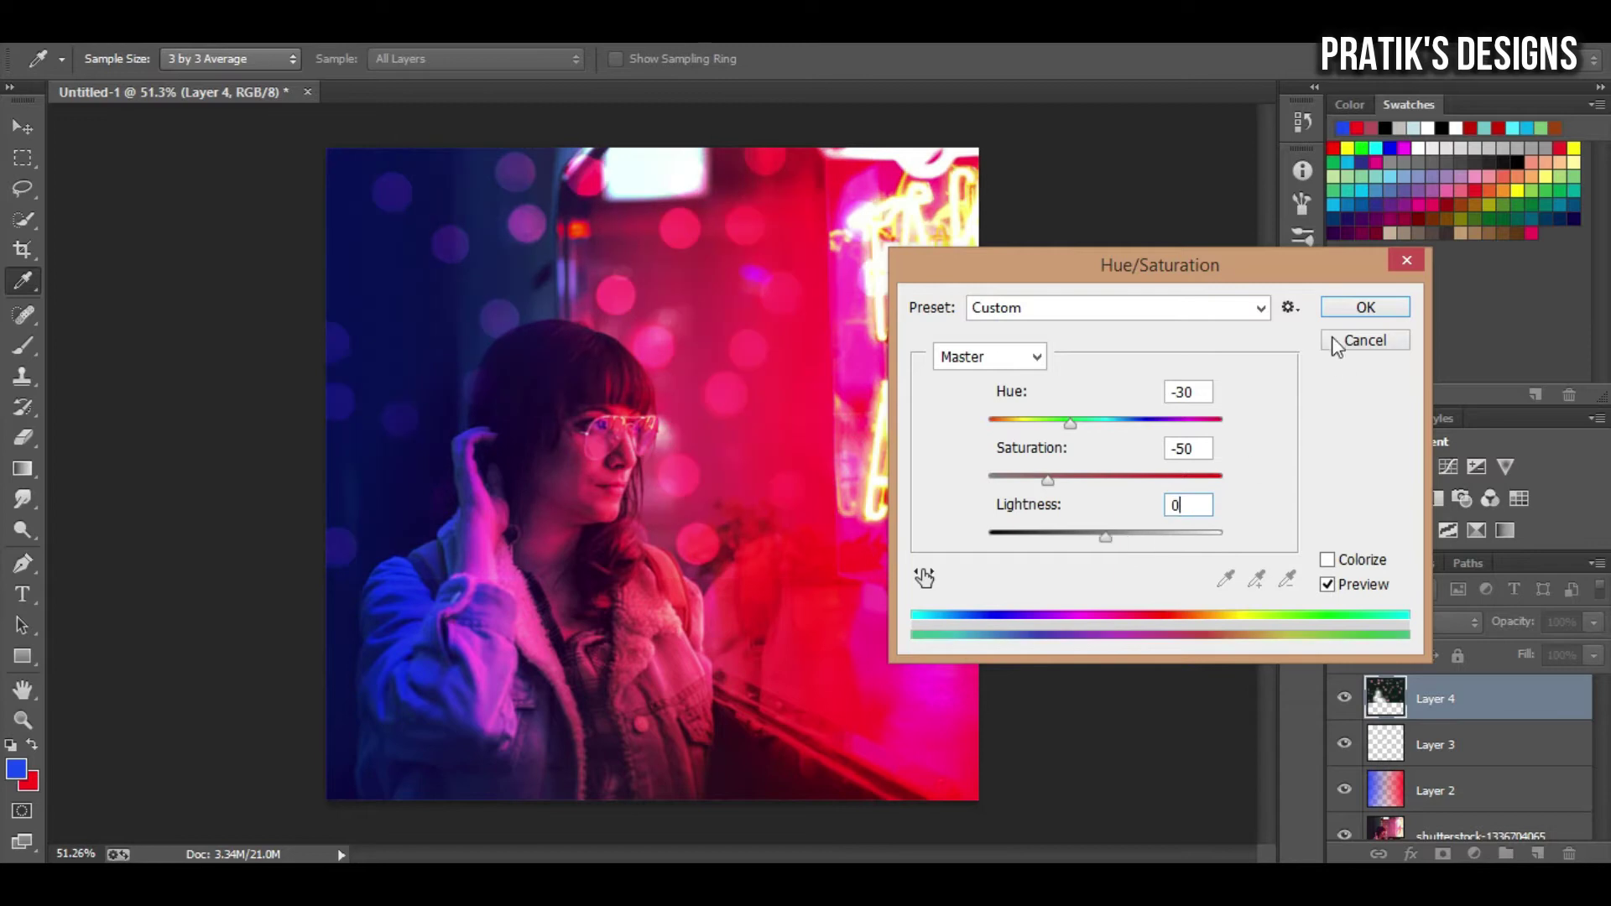
left_click(1342, 340)
key("e")
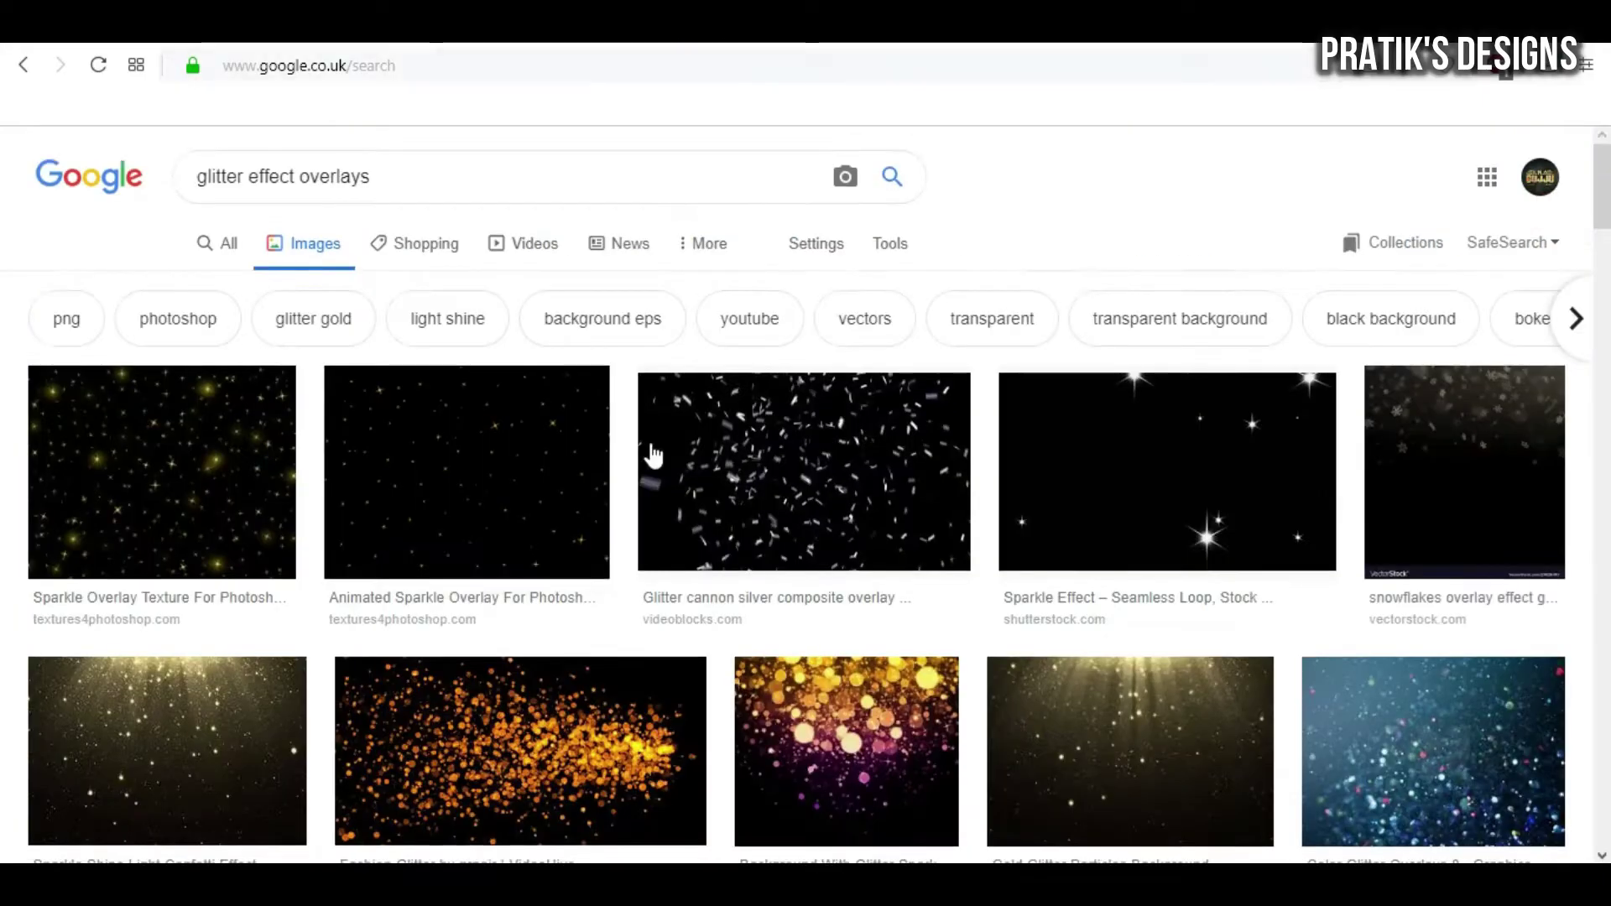
Copy a gold glitter image from Google, paste it as a layer and rotate it.
scroll(651, 456, "down", 2)
scroll(206, 576, "down", 5)
left_click(1068, 176)
right_click(554, 386)
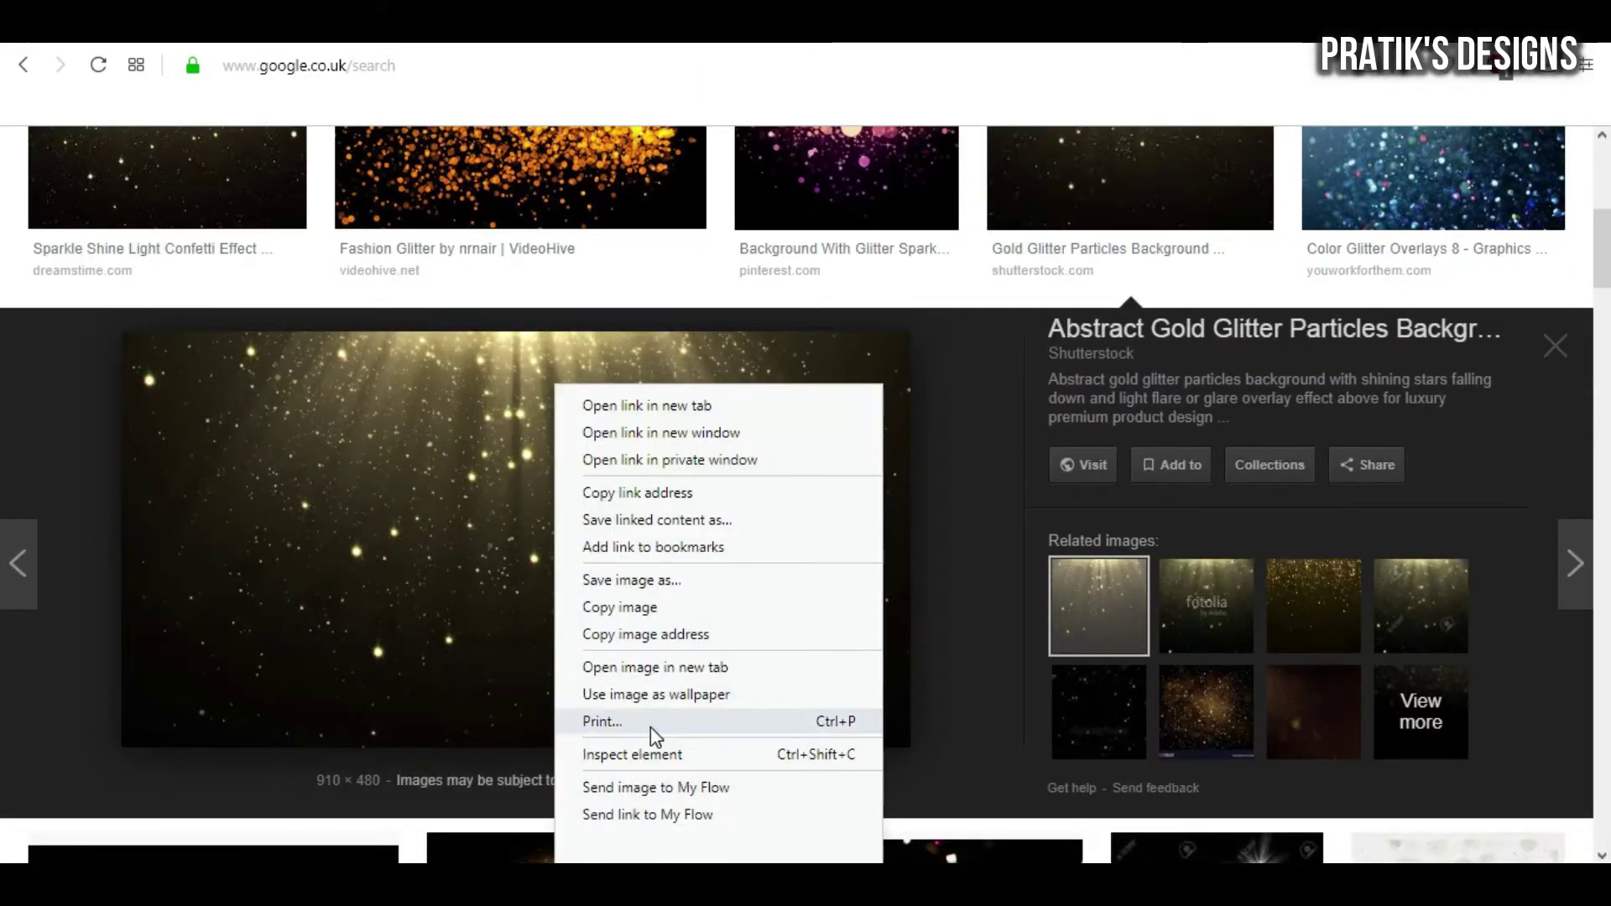
key("ctrl+v")
key("ctrl+t")
mouse_move(891, 691)
left_mouse_down()
mouse_move(337, 406)
mouse_move(348, 353)
left_mouse_up()
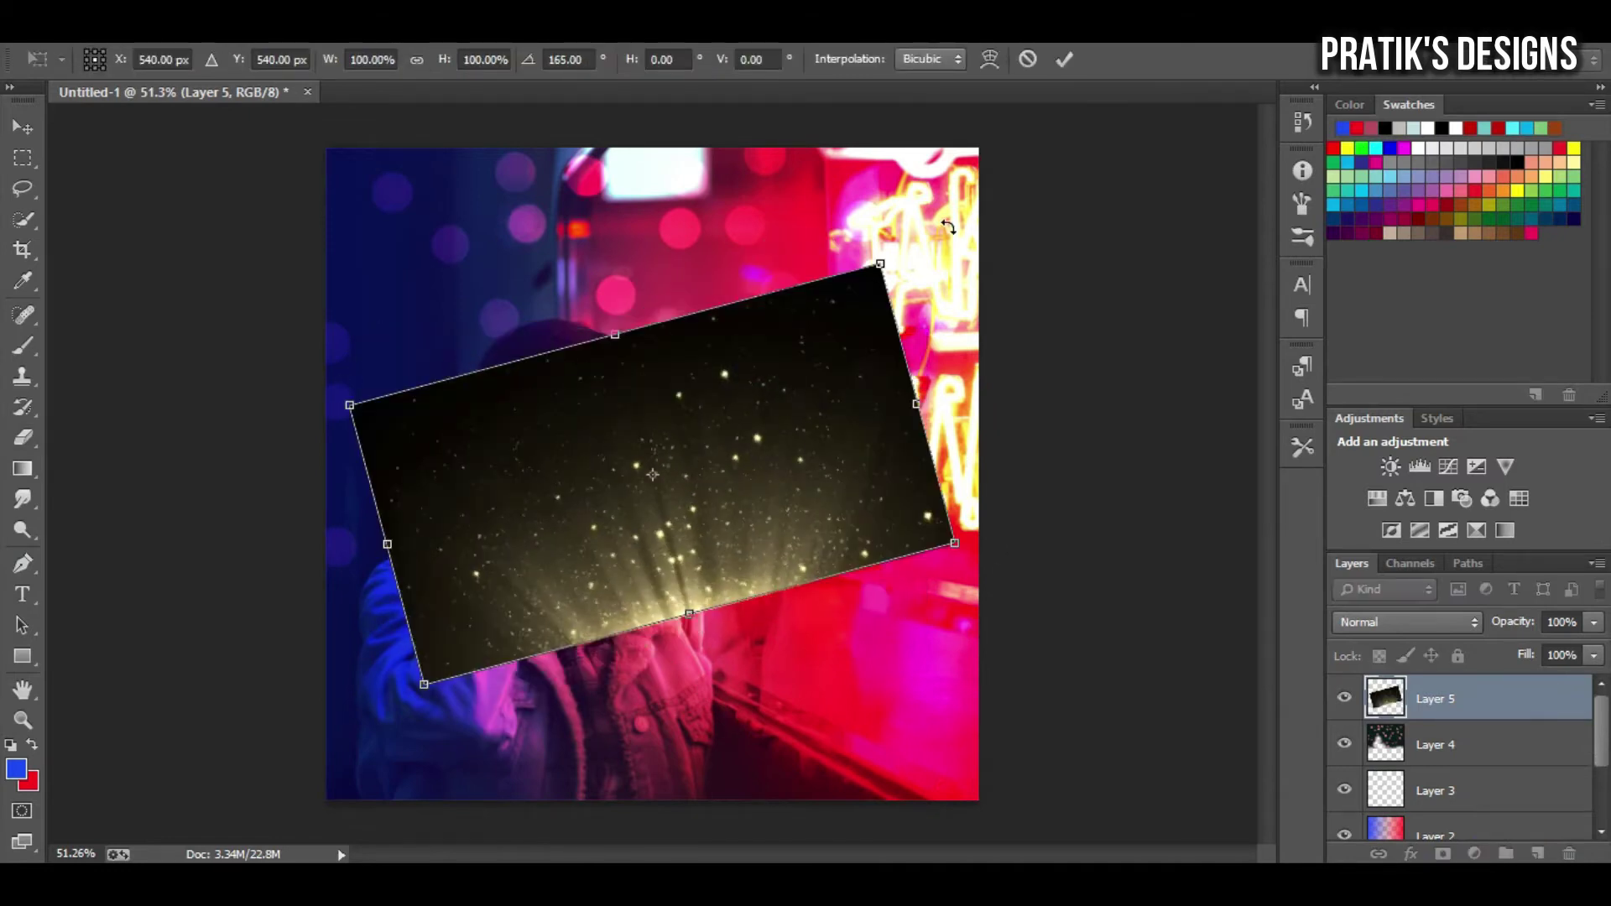
Place the glitter upside down along the bottom and blend it in Color Dodge.
left_click_drag(653, 475, 675, 703)
key("Return")
left_click(1406, 622)
left_click(1376, 564)
key("Down")
key("Down")
key("Down")
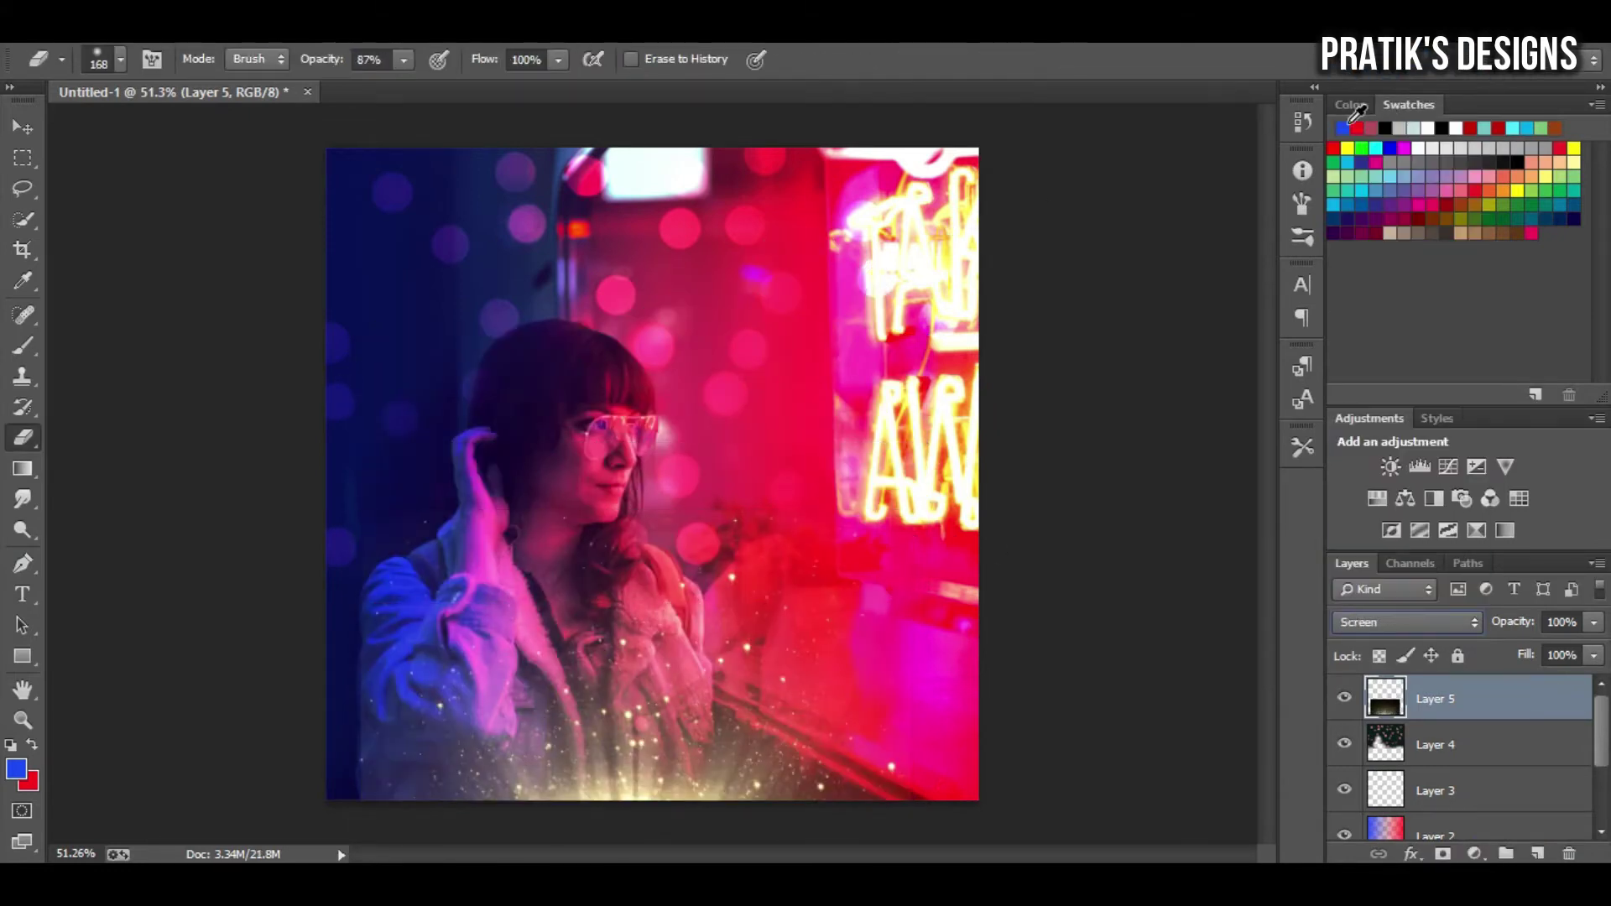
Convert the glitter layer to a Smart Object and enlarge it to about 127%.
key("ctrl+t")
mouse_move(918, 503)
left_mouse_down()
mouse_move(1050, 442)
mouse_move(960, 467)
mouse_move(988, 434)
left_mouse_up()
key("Escape")
right_click(1418, 701)
left_click(965, 295)
key("ctrl+t")
key("Return")
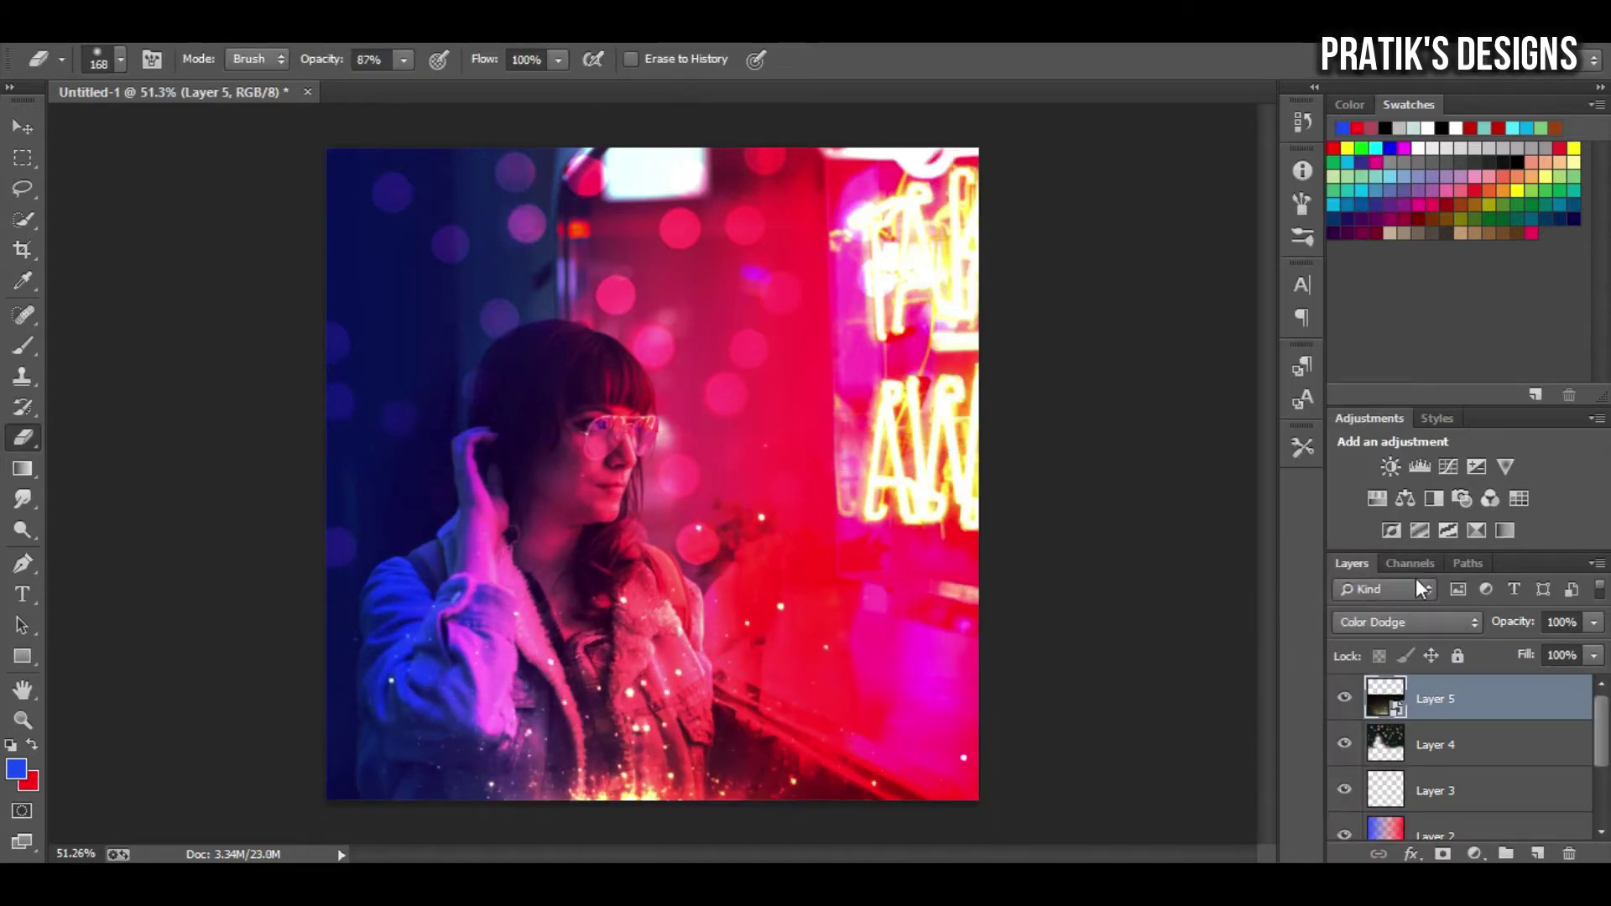
key("v")
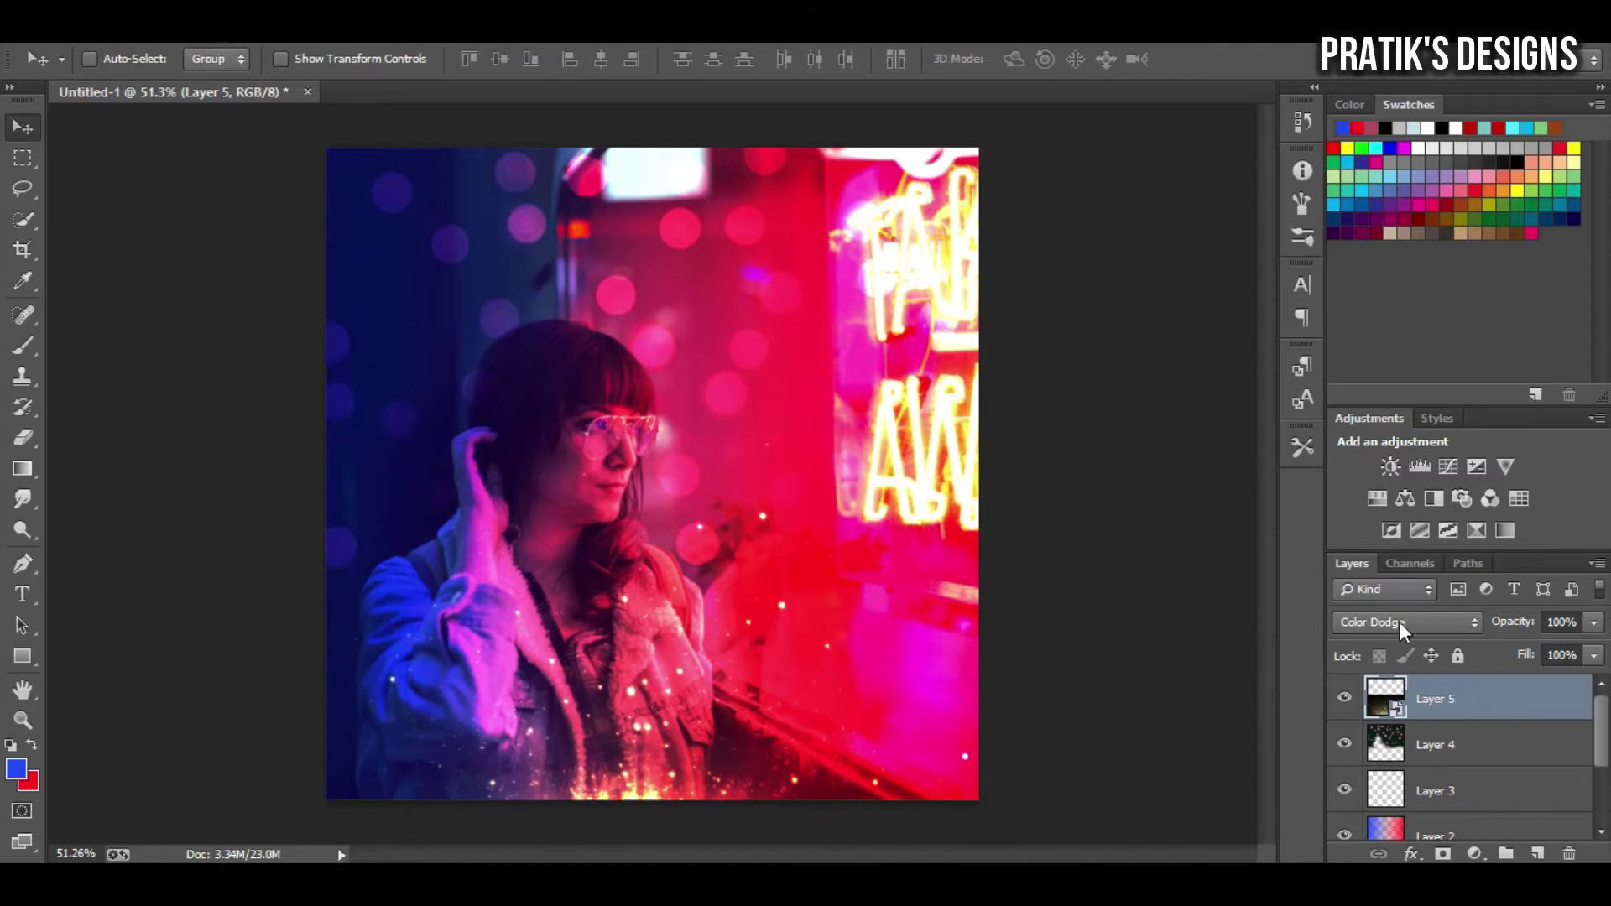
Rasterize Layer 5 and shift its hue by -180.
right_click(1423, 699)
left_click(1025, 378)
key("ctrl+u")
mouse_move(1075, 421)
left_mouse_down()
mouse_move(973, 407)
mouse_move(1089, 420)
left_mouse_up()
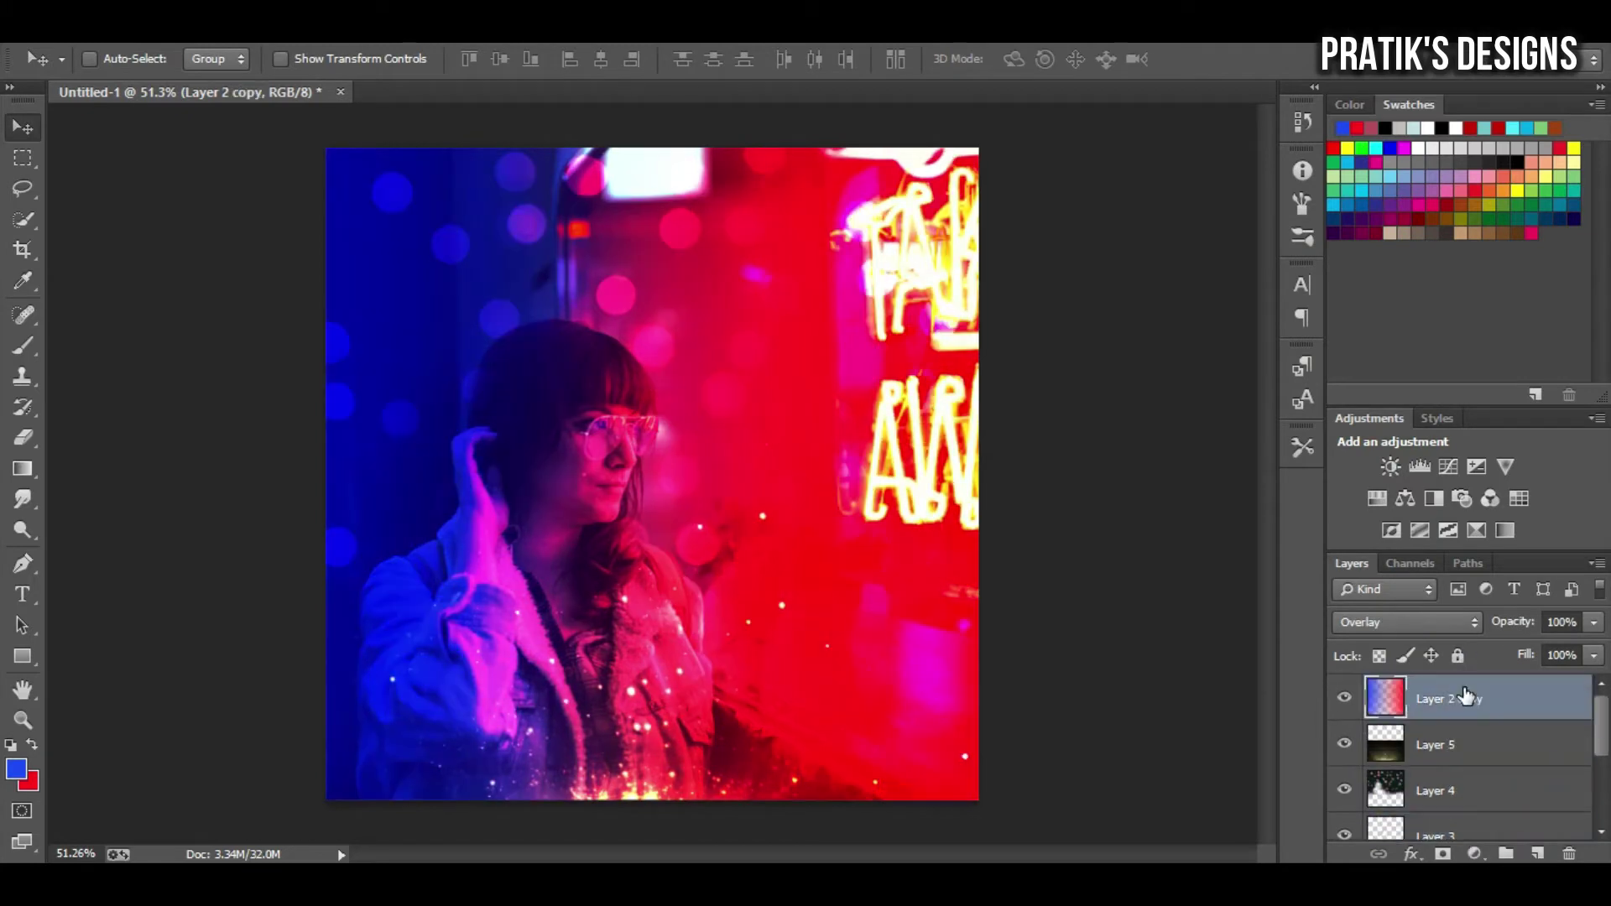
Move Layer 2 copy to the top clipped to Layer 5, opacity 42%, blended in Soft Light.
left_click_drag(1474, 789, 1426, 698)
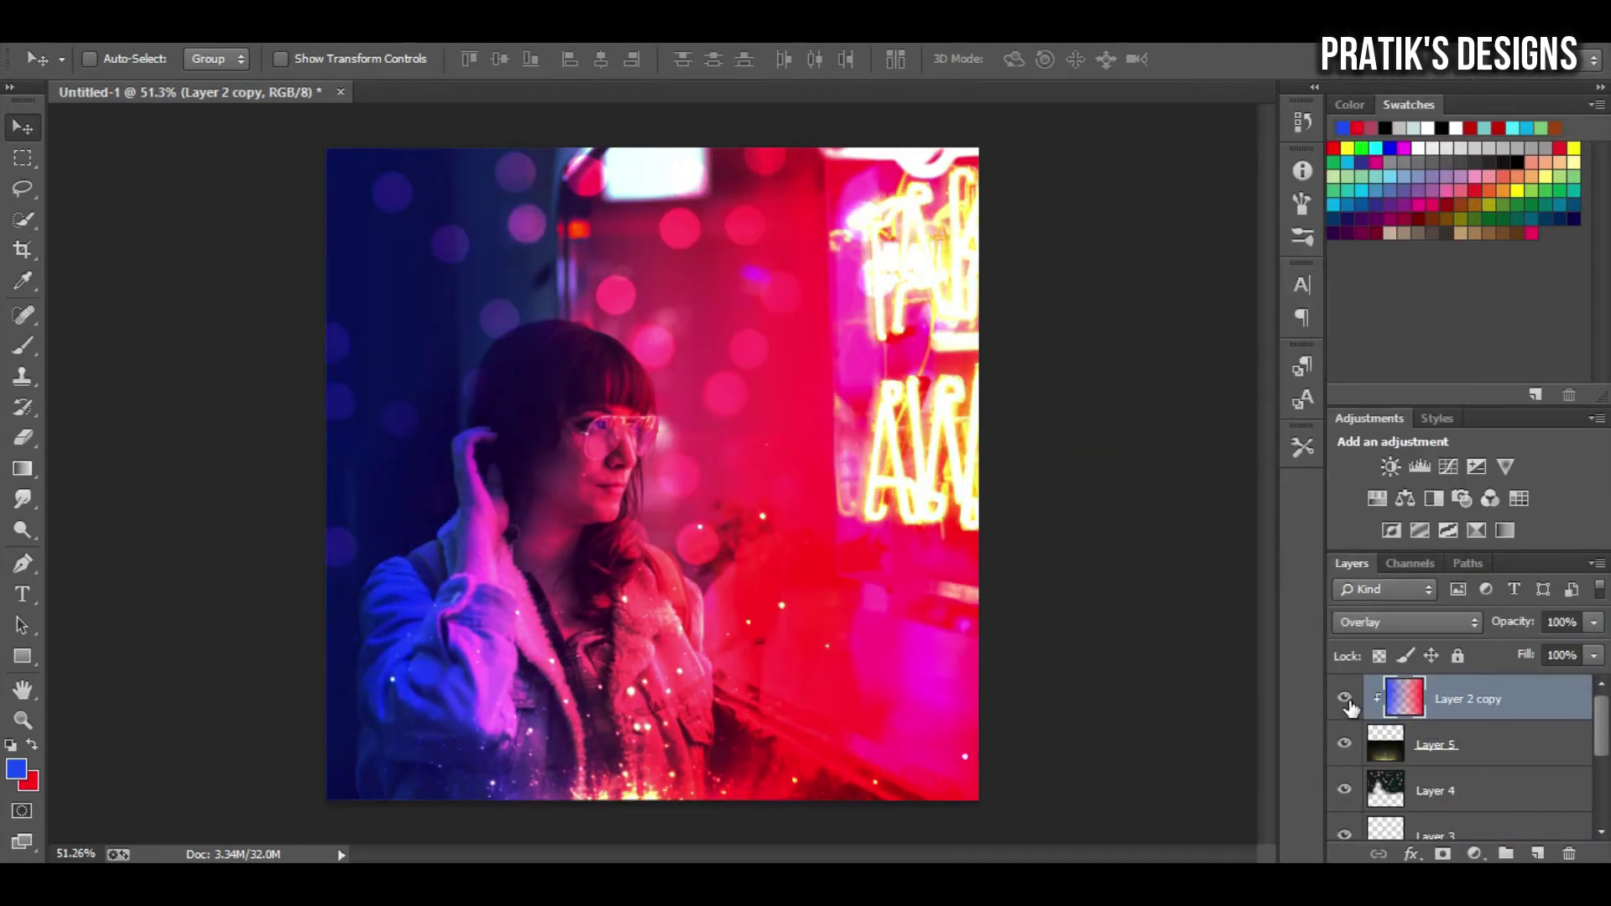
left_click(1594, 622)
left_click_drag(1594, 652, 1515, 655)
left_click(1407, 622)
left_click(1377, 56)
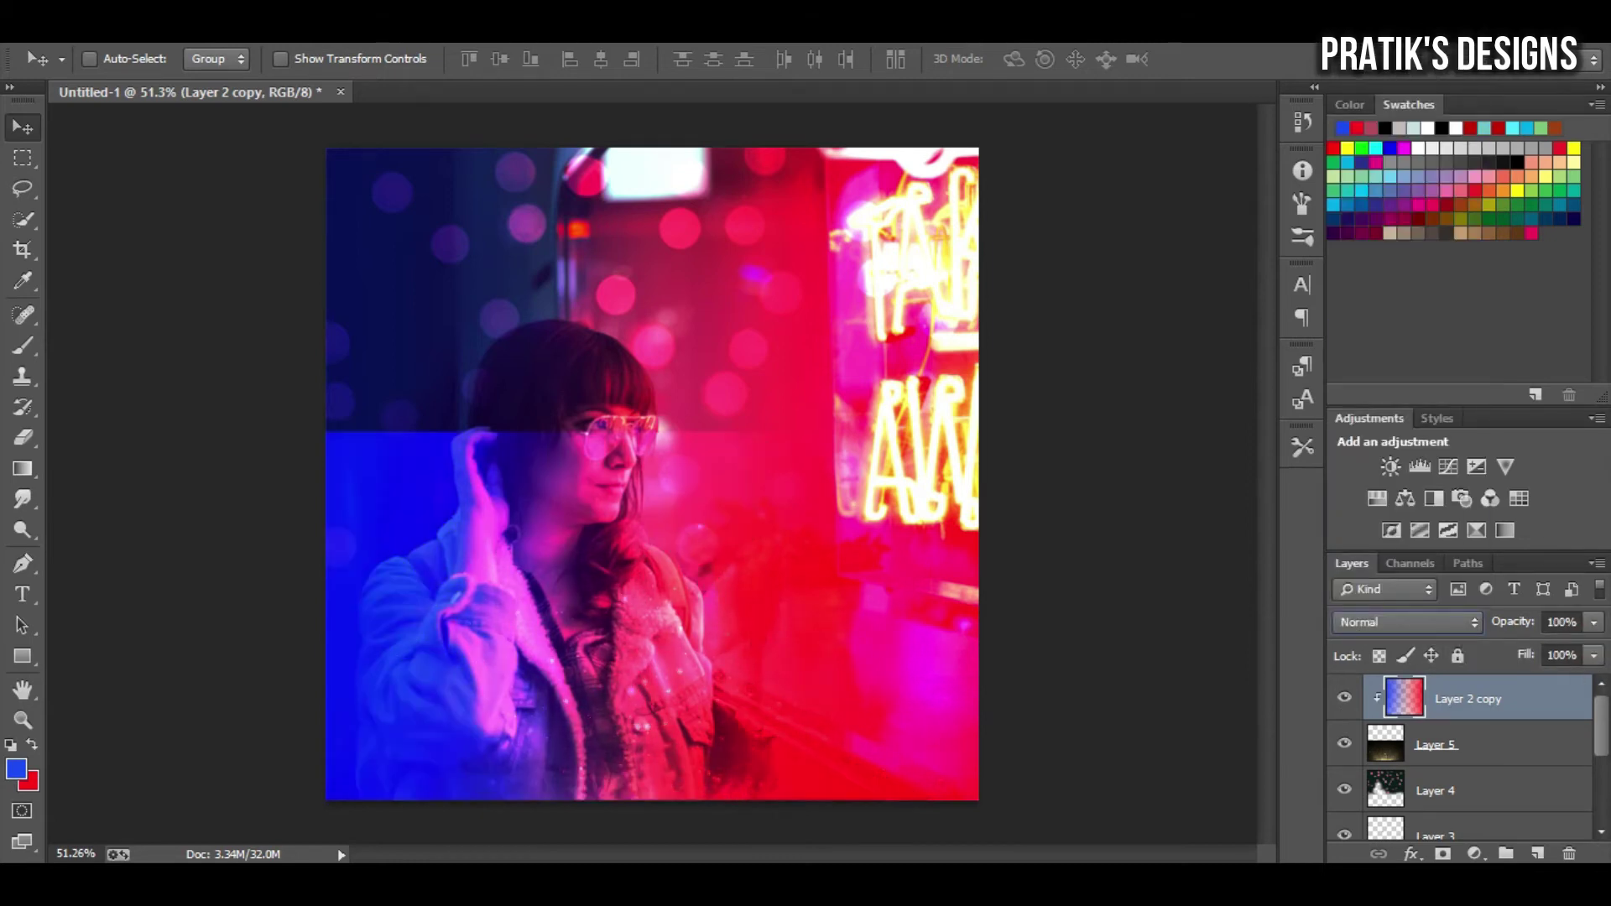
left_click(1380, 622)
left_click(1369, 300)
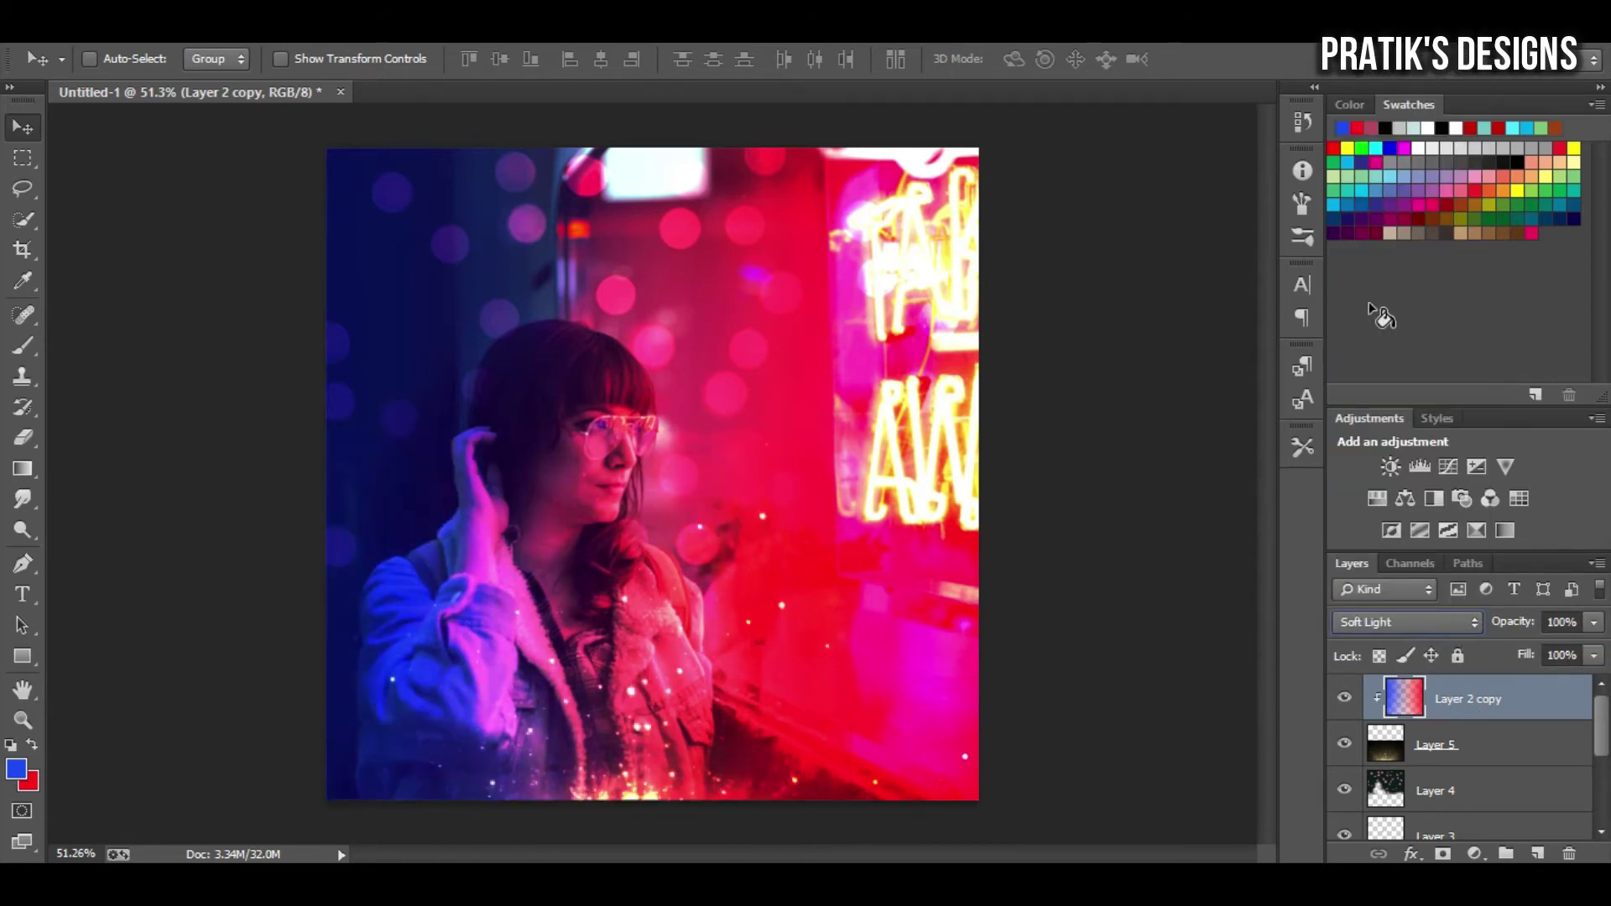
key("shift+plus")
Undo a stray blue brush stroke across the middle, then reselect Layer 2 copy.
key("b")
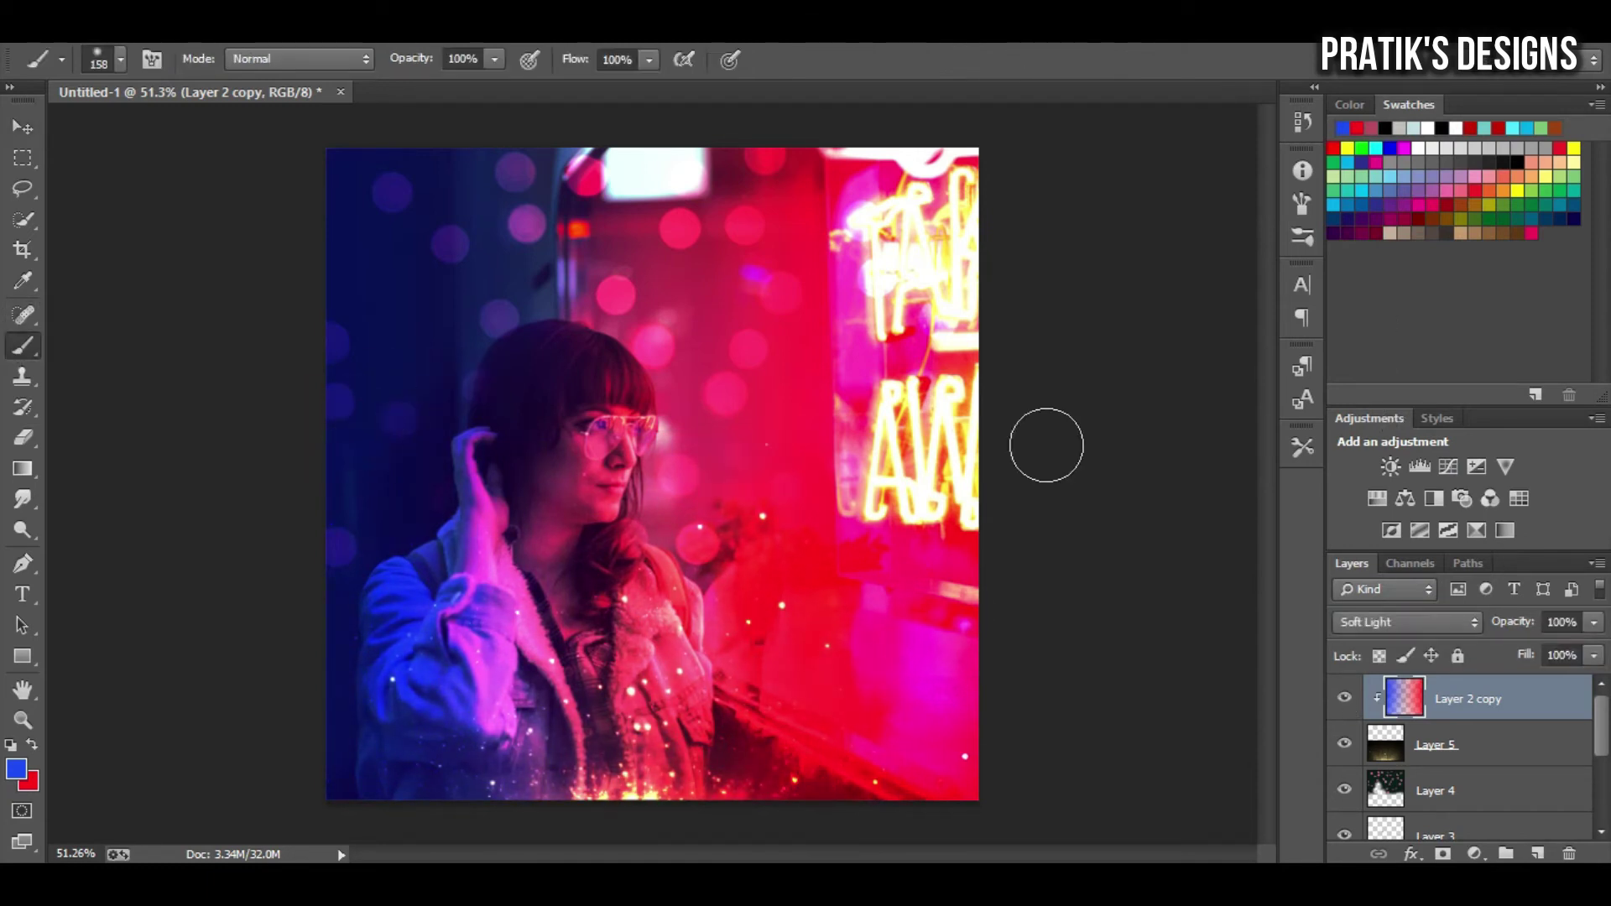
key("alt+bracketleft")
left_click_drag(352, 446, 902, 445)
key("ctrl+z")
key("e")
left_click(1383, 688)
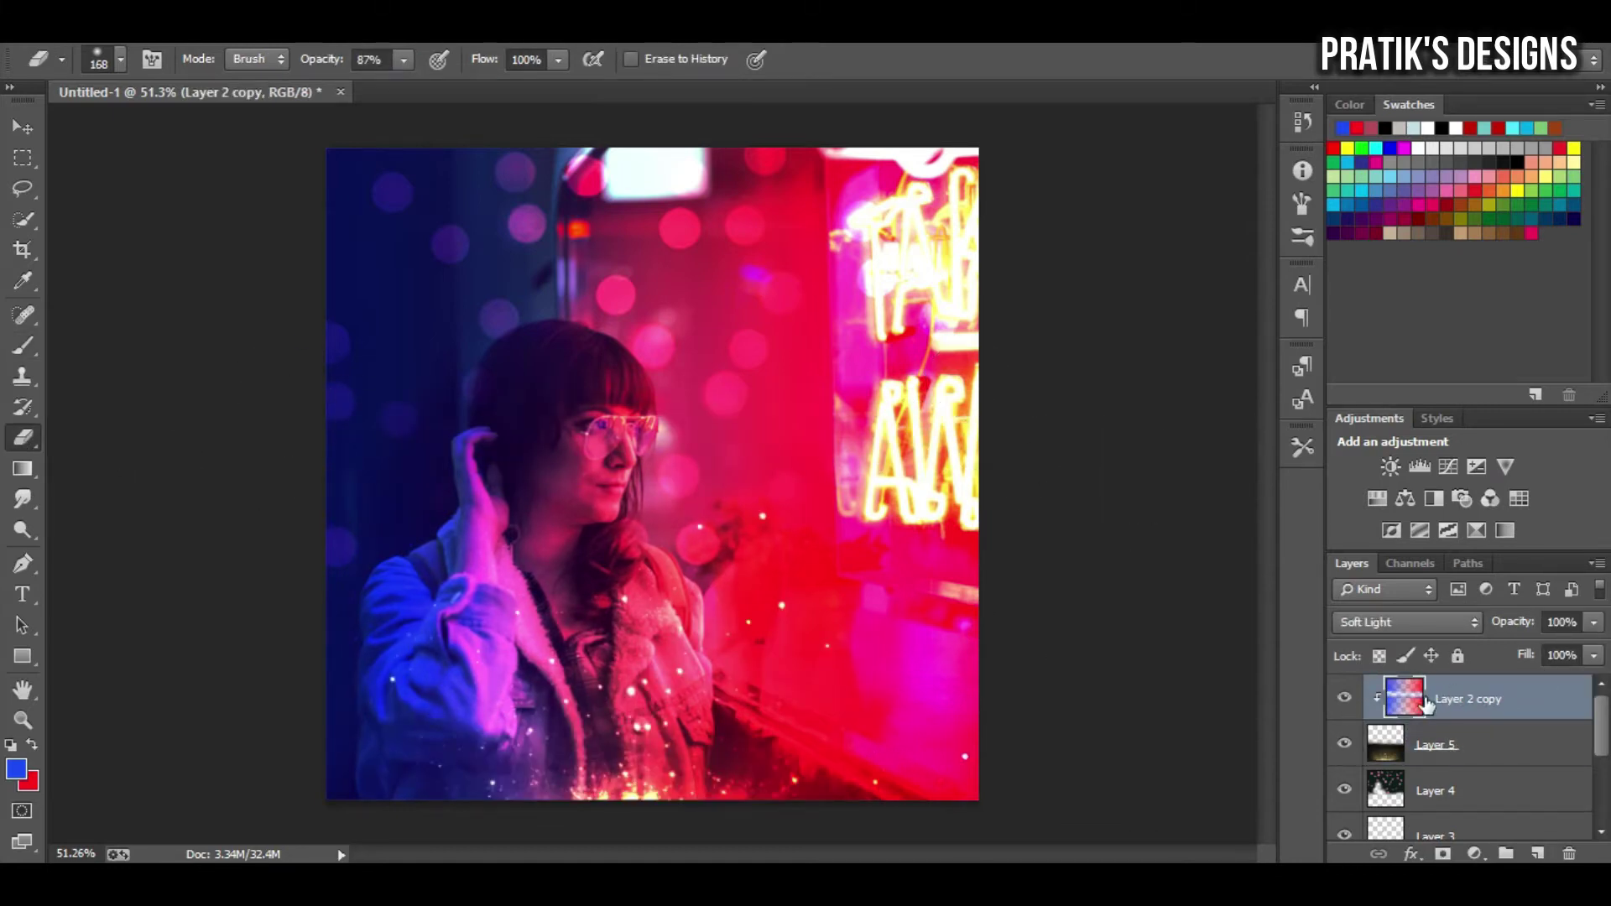
Move the sparkle Layer 5 about 40 px to the right, discarding a trial rotation.
left_click(1502, 747)
key("ctrl+t")
left_click_drag(1019, 495, 1001, 614)
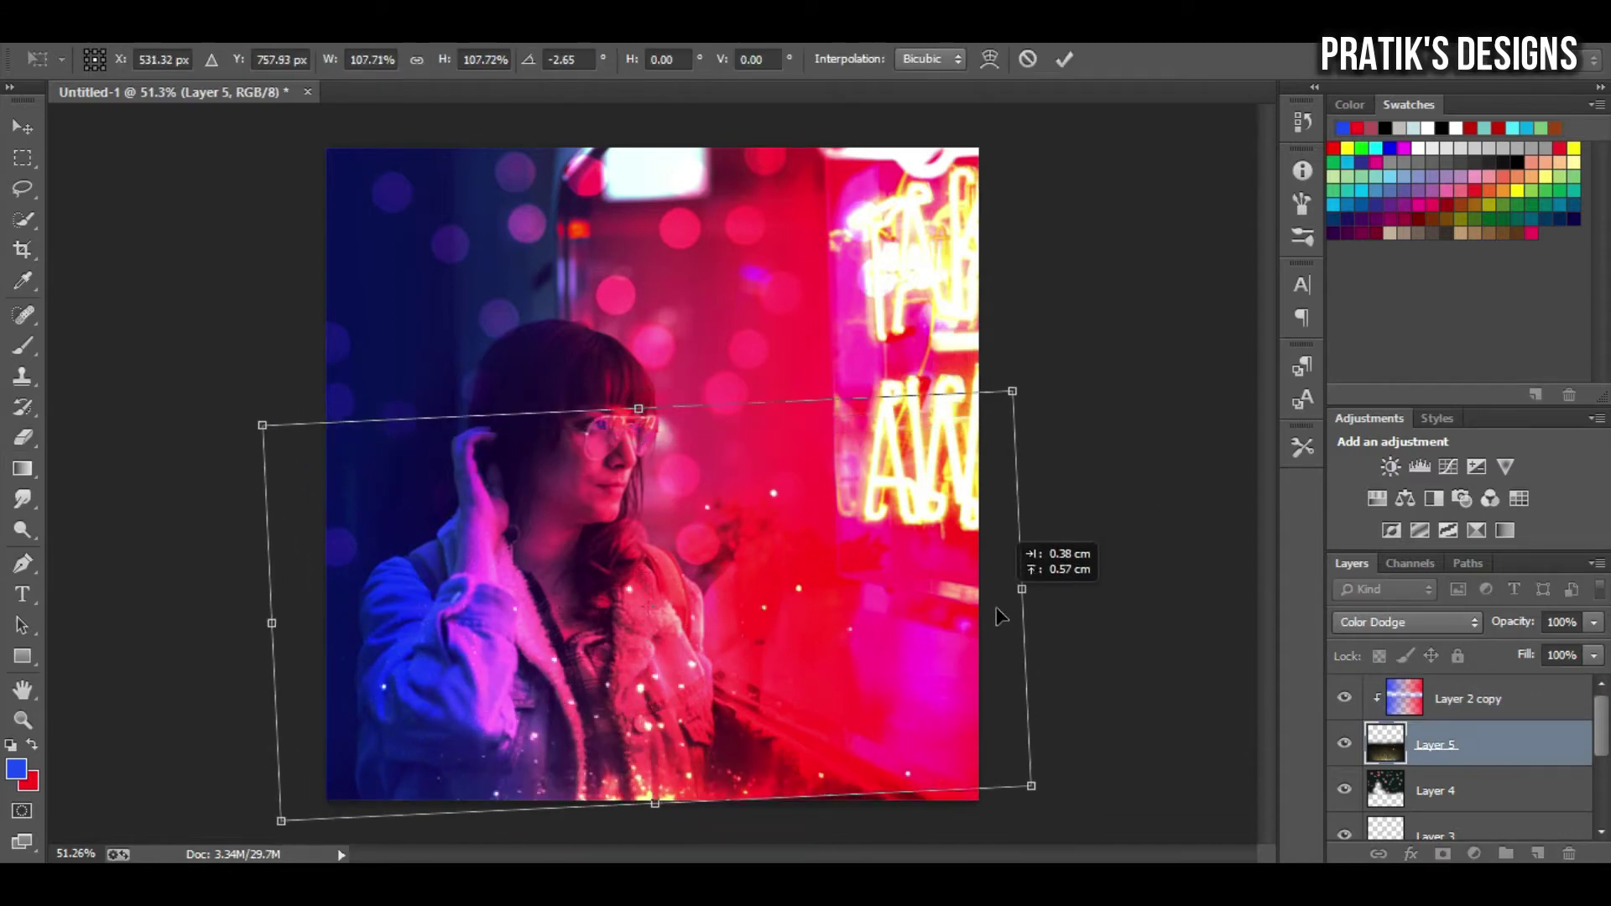
key("Escape")
left_click(1436, 744)
key("ctrl+t")
left_click_drag(851, 658, 913, 666)
key("Return")
Compare blend modes on sparkle Layer 5, keeping it at Color Dodge.
left_click(1393, 625)
left_click(1378, 111)
key("Down")
key("Down")
key("Down")
key("Down")
key("Down")
key("Down")
key("Down")
key("Down")
key("Up")
key("Up")
key("Up")
key("Up")
key("Up")
key("Up")
key("Return")
key("Up")
key("Down")
key("Up")
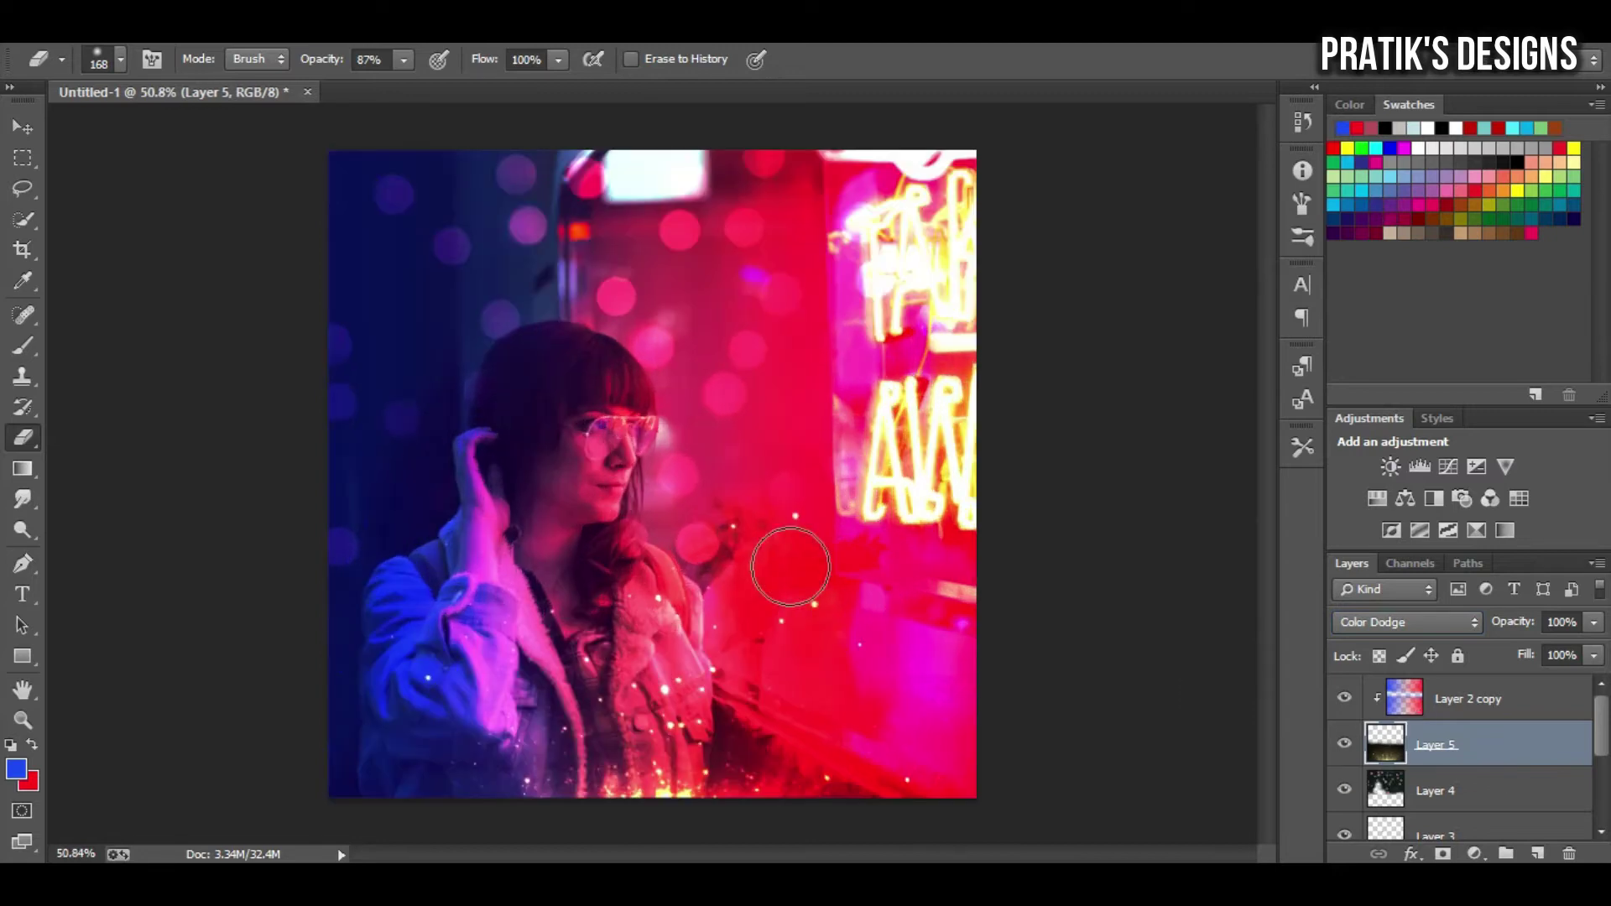
Select bokeh Layer 4, checking its visibility, and start a Tilt-Shift blur on it.
left_click(1471, 712)
scroll(1519, 747, "down", 3)
scroll(1475, 776, "up", 3)
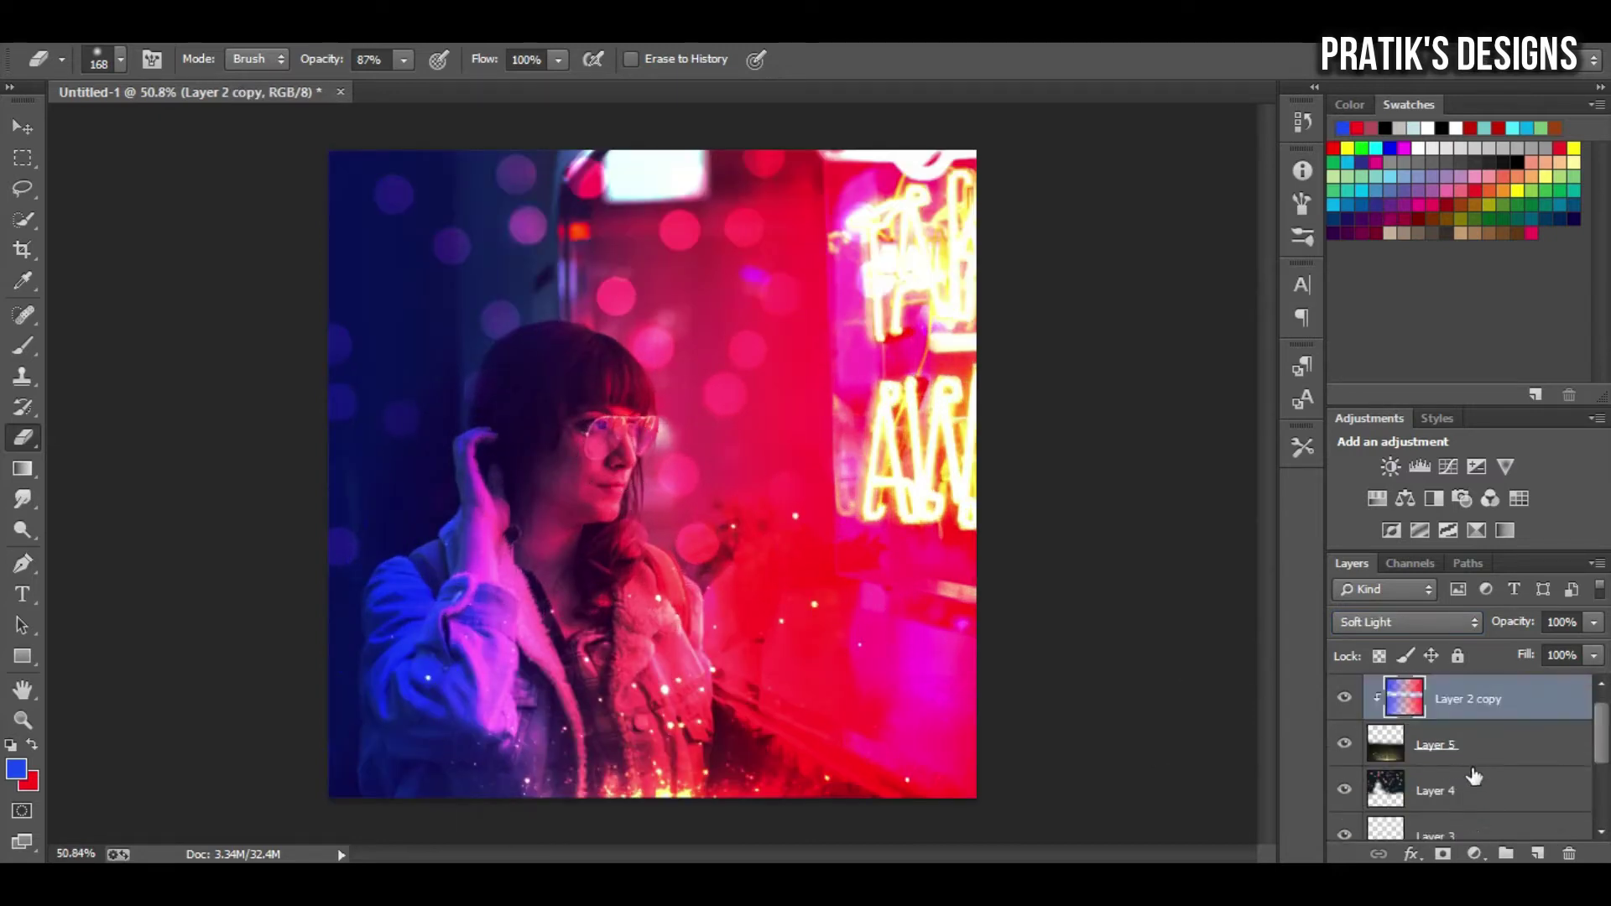
left_click(1450, 740)
left_click(1449, 788)
left_click(1344, 789)
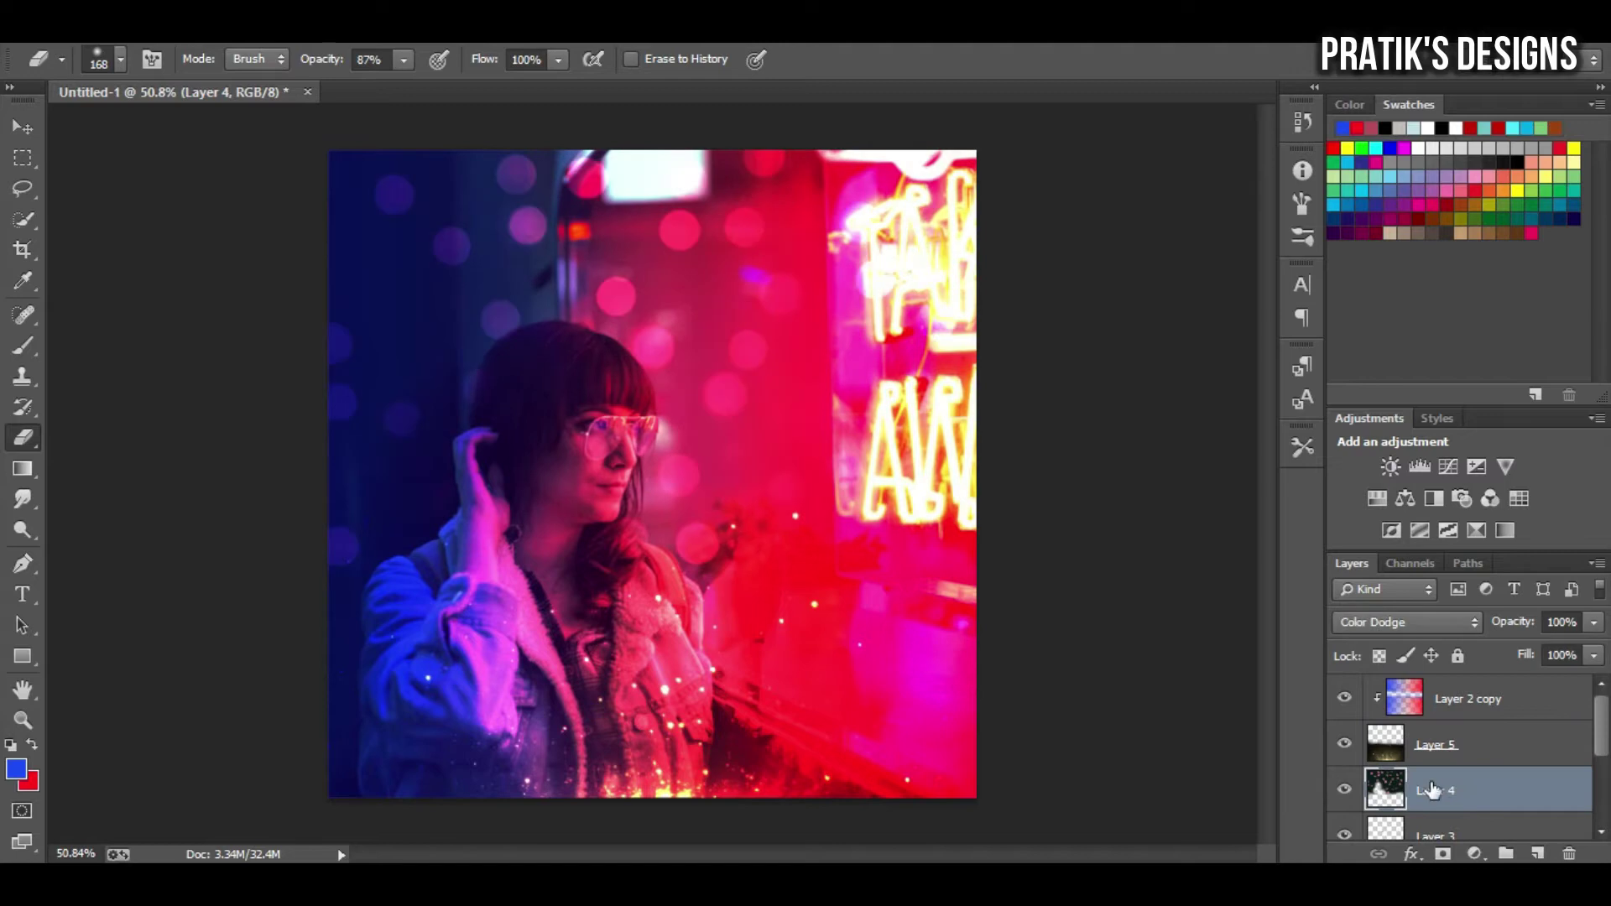
scroll(1343, 793, "down", 1)
left_click(1344, 743)
left_click(1380, 789)
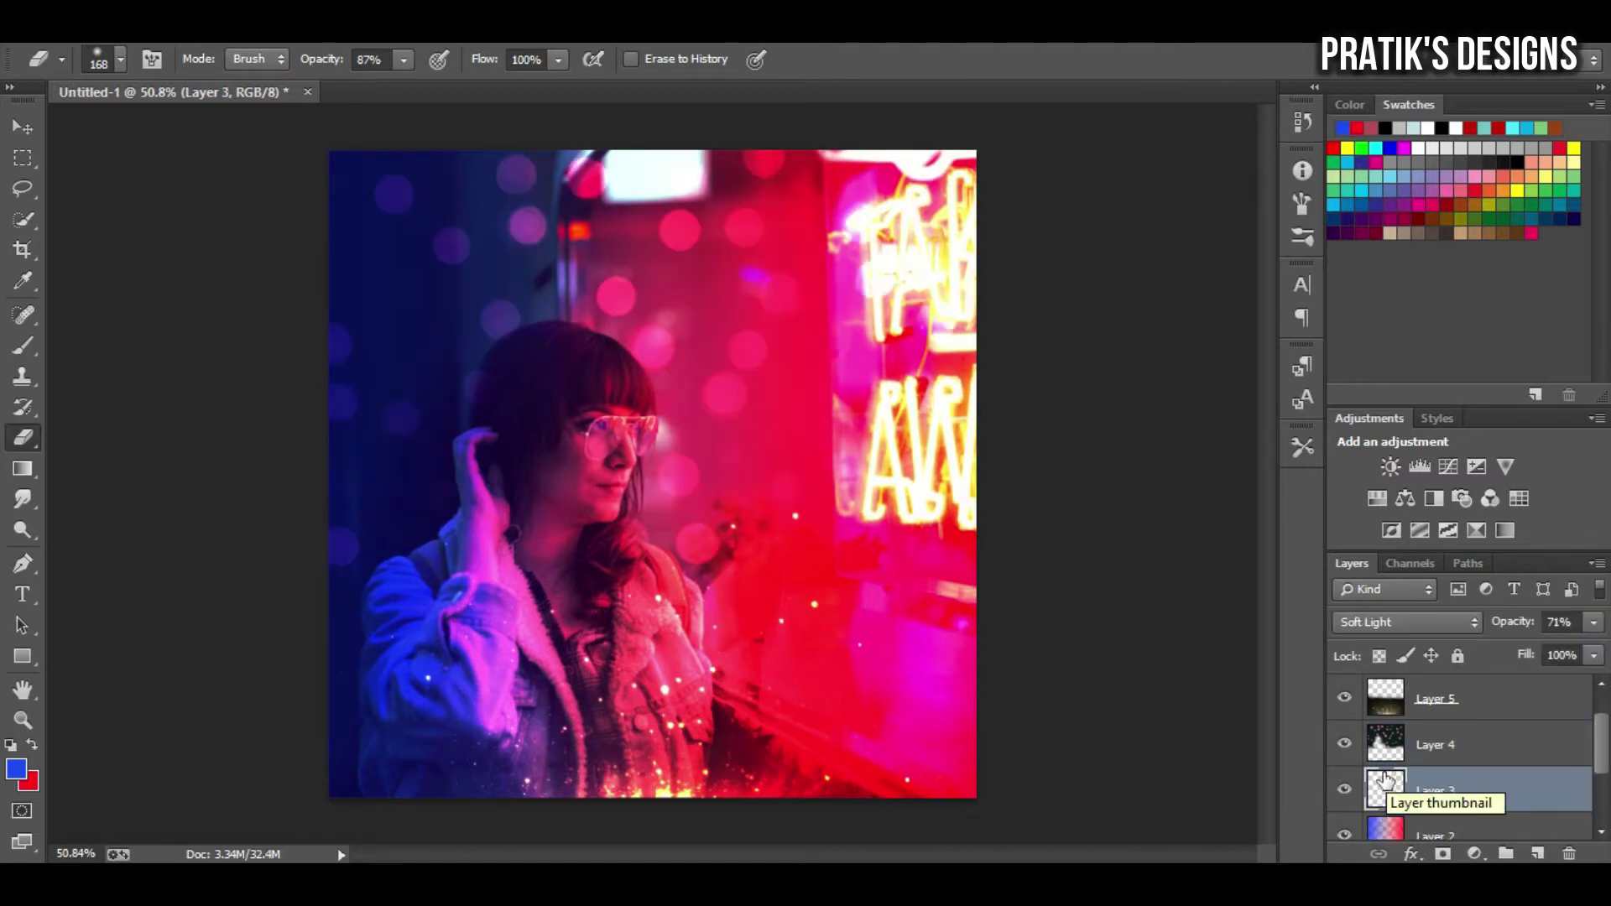
left_click(1431, 751)
left_click(369, 25)
Replace the Tilt-Shift blur with a 1 px Field Blur and reveal the bokeh settings.
left_click(738, 324)
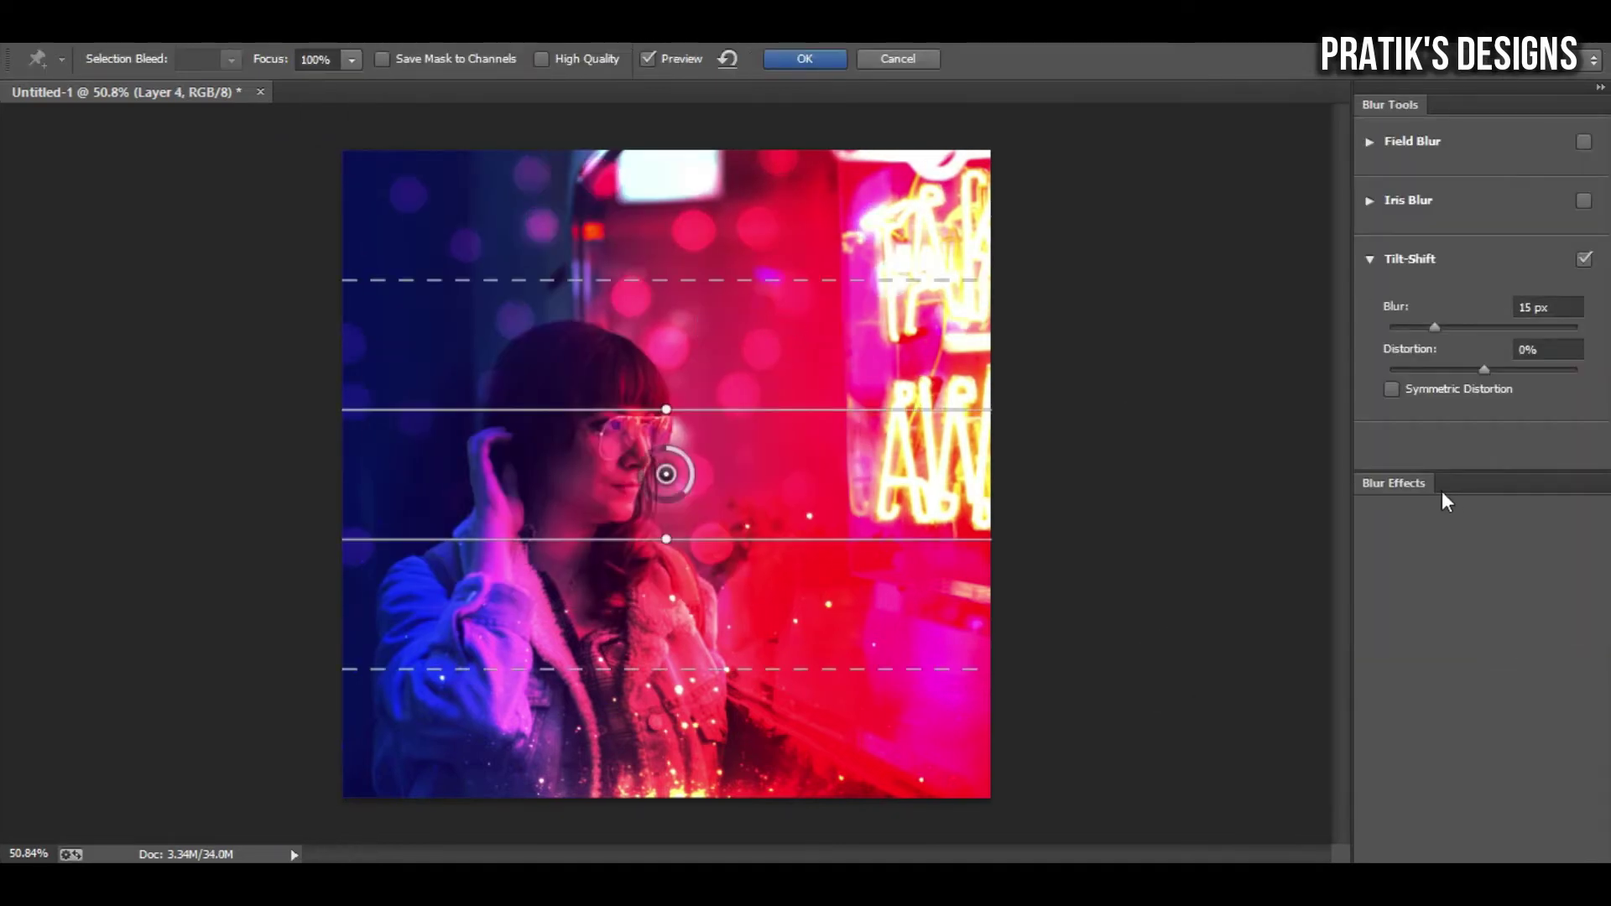
left_click(1410, 485)
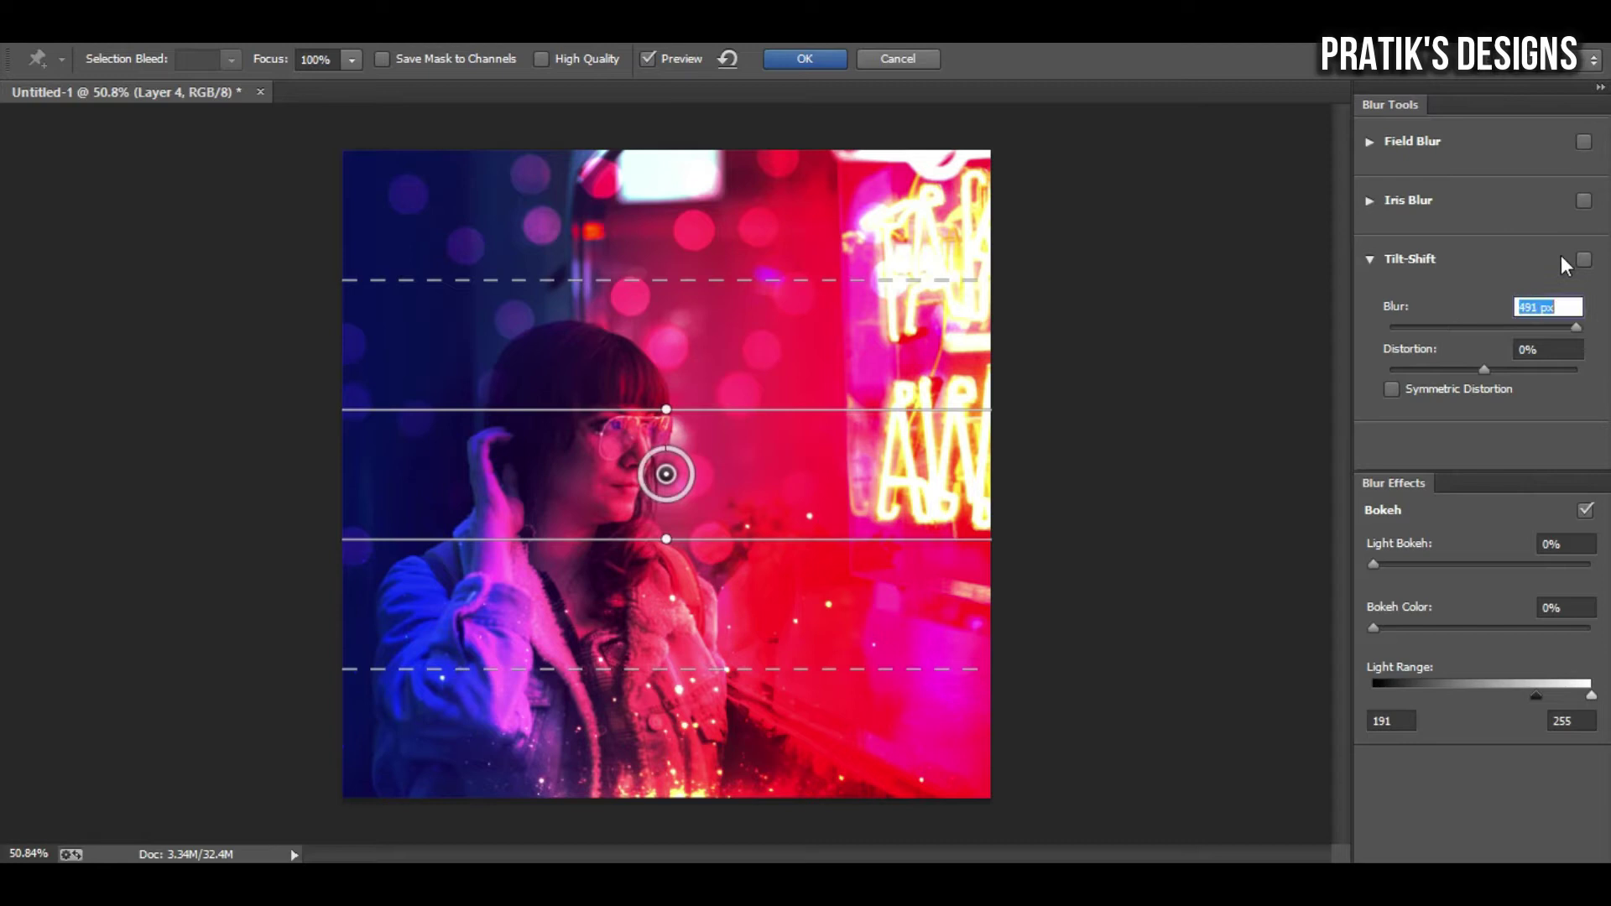
left_click(1372, 259)
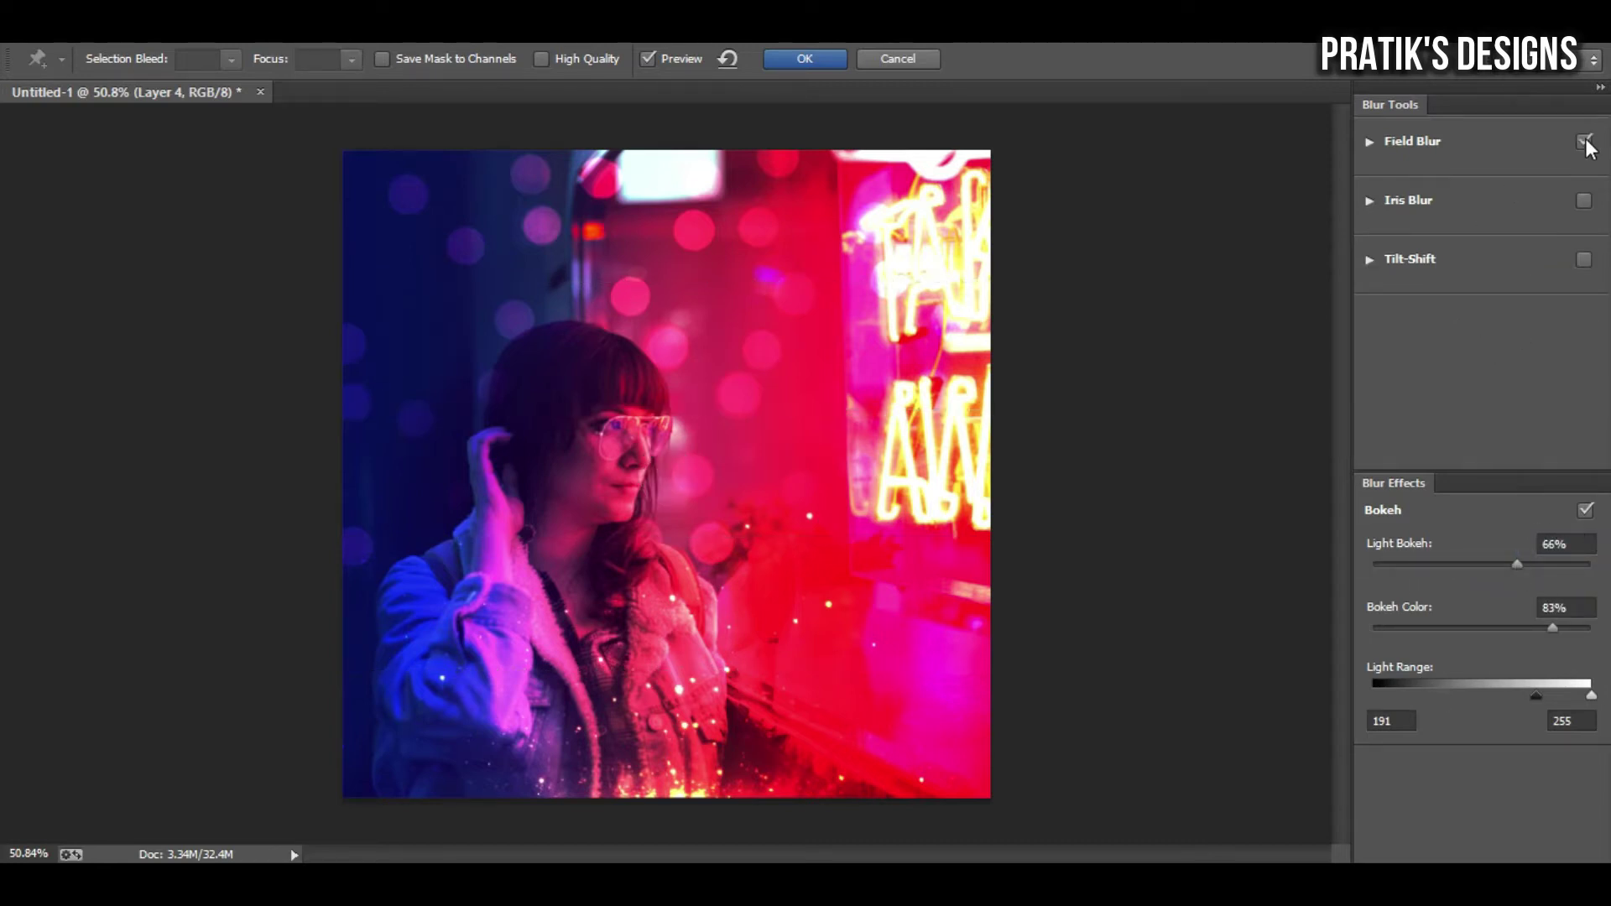
mouse_move(1435, 209)
left_mouse_down()
mouse_move(1494, 211)
mouse_move(1388, 209)
left_mouse_up()
left_click_drag(1373, 564, 1407, 564)
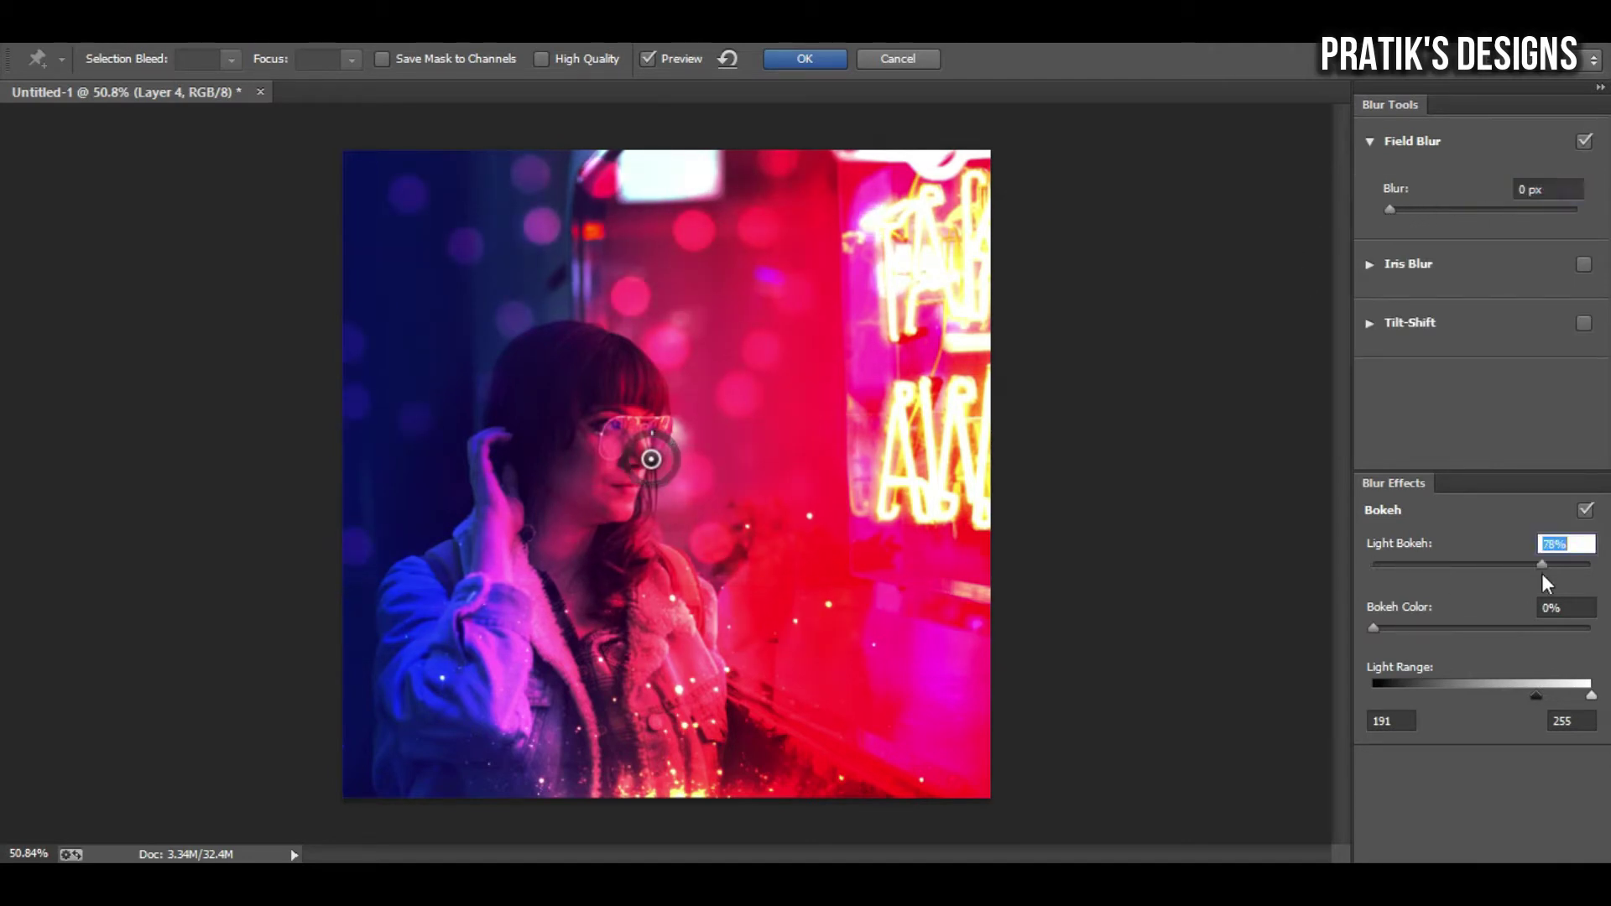
left_click_drag(1549, 697, 1490, 697)
left_click_drag(1389, 209, 1402, 210)
type("1")
Set Light Bokeh 15%, Bokeh Color 20%, Light Range 128–193, and apply the blur.
mouse_move(653, 461)
left_mouse_down()
mouse_move(738, 672)
mouse_move(792, 739)
left_mouse_up()
left_click(1585, 510)
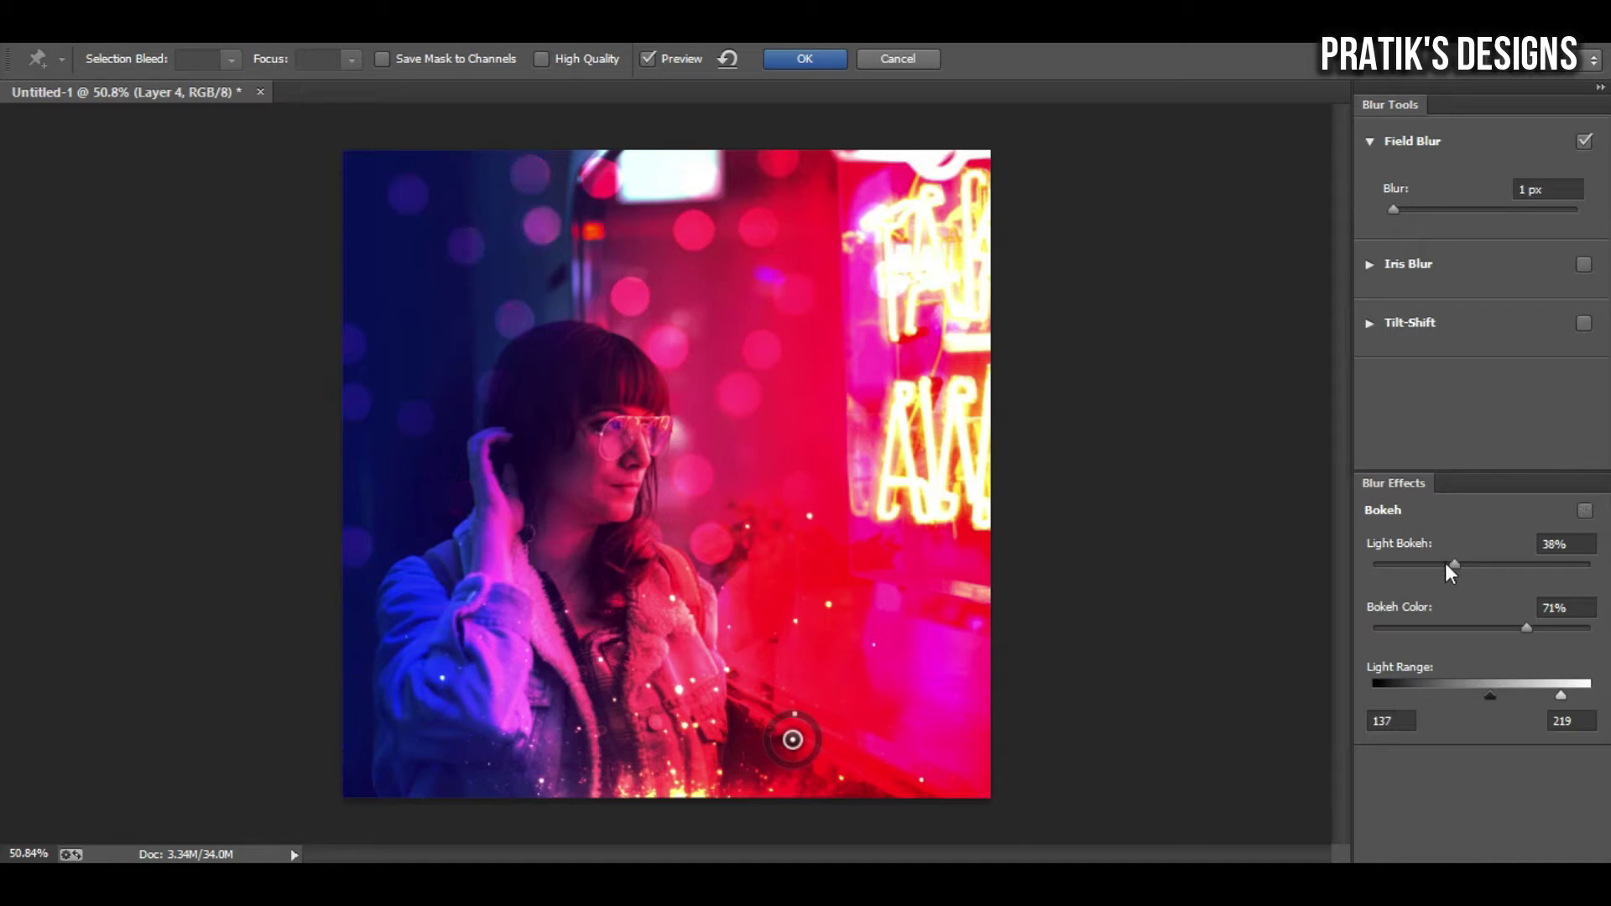
type("00")
key("Return")
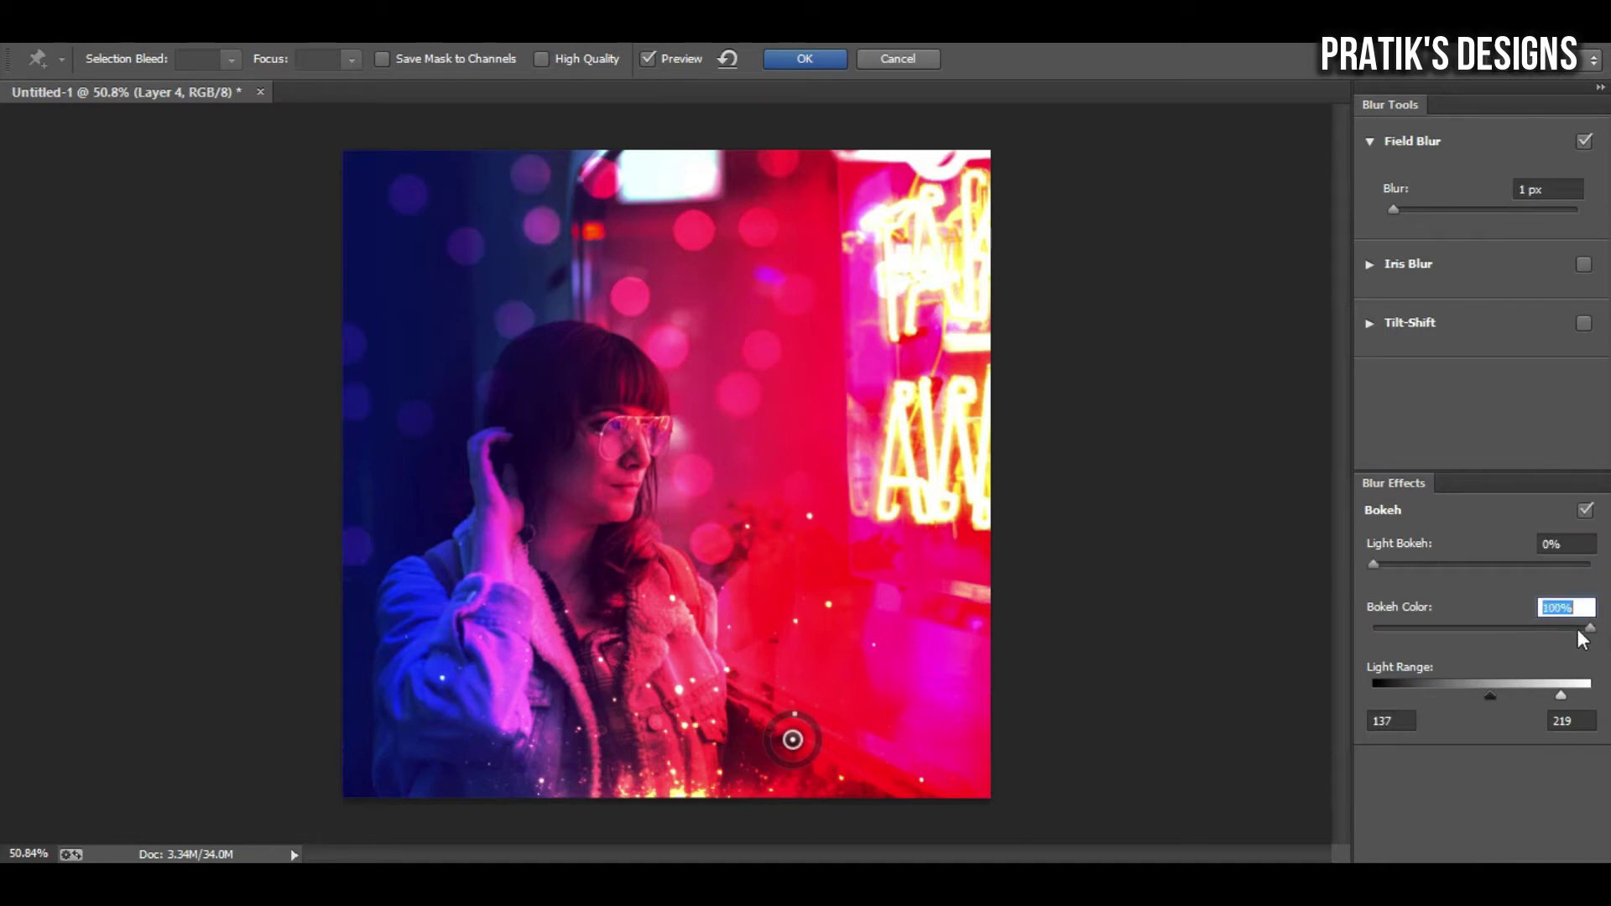
left_click_drag(1550, 635, 1360, 669)
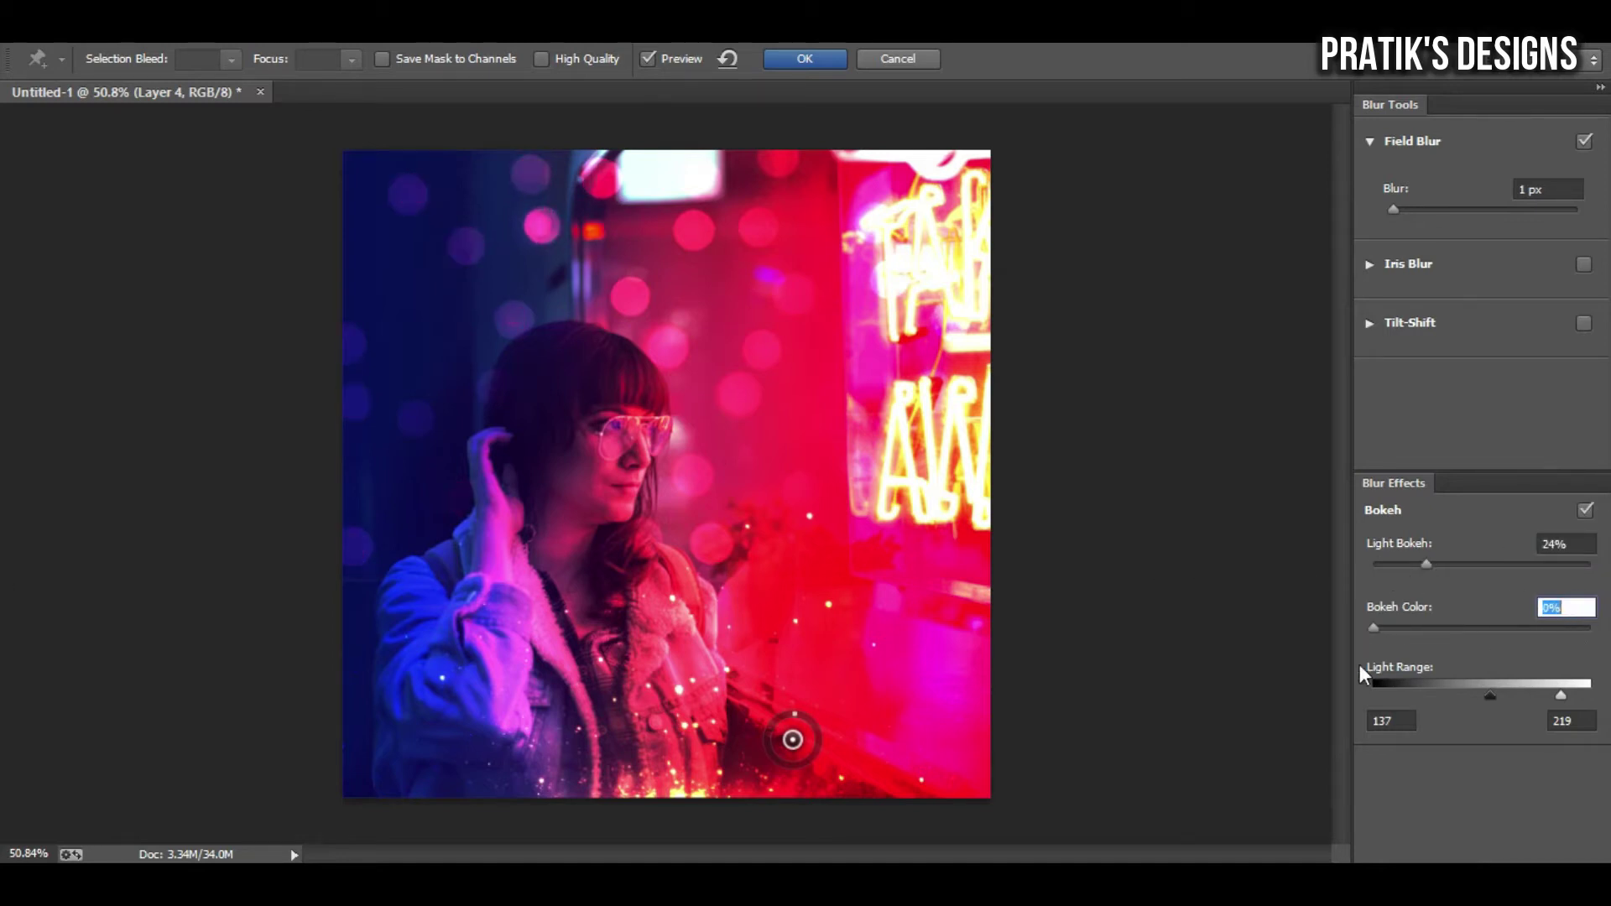
mouse_move(1570, 575)
left_mouse_down()
mouse_move(1358, 565)
mouse_move(1411, 561)
left_mouse_up()
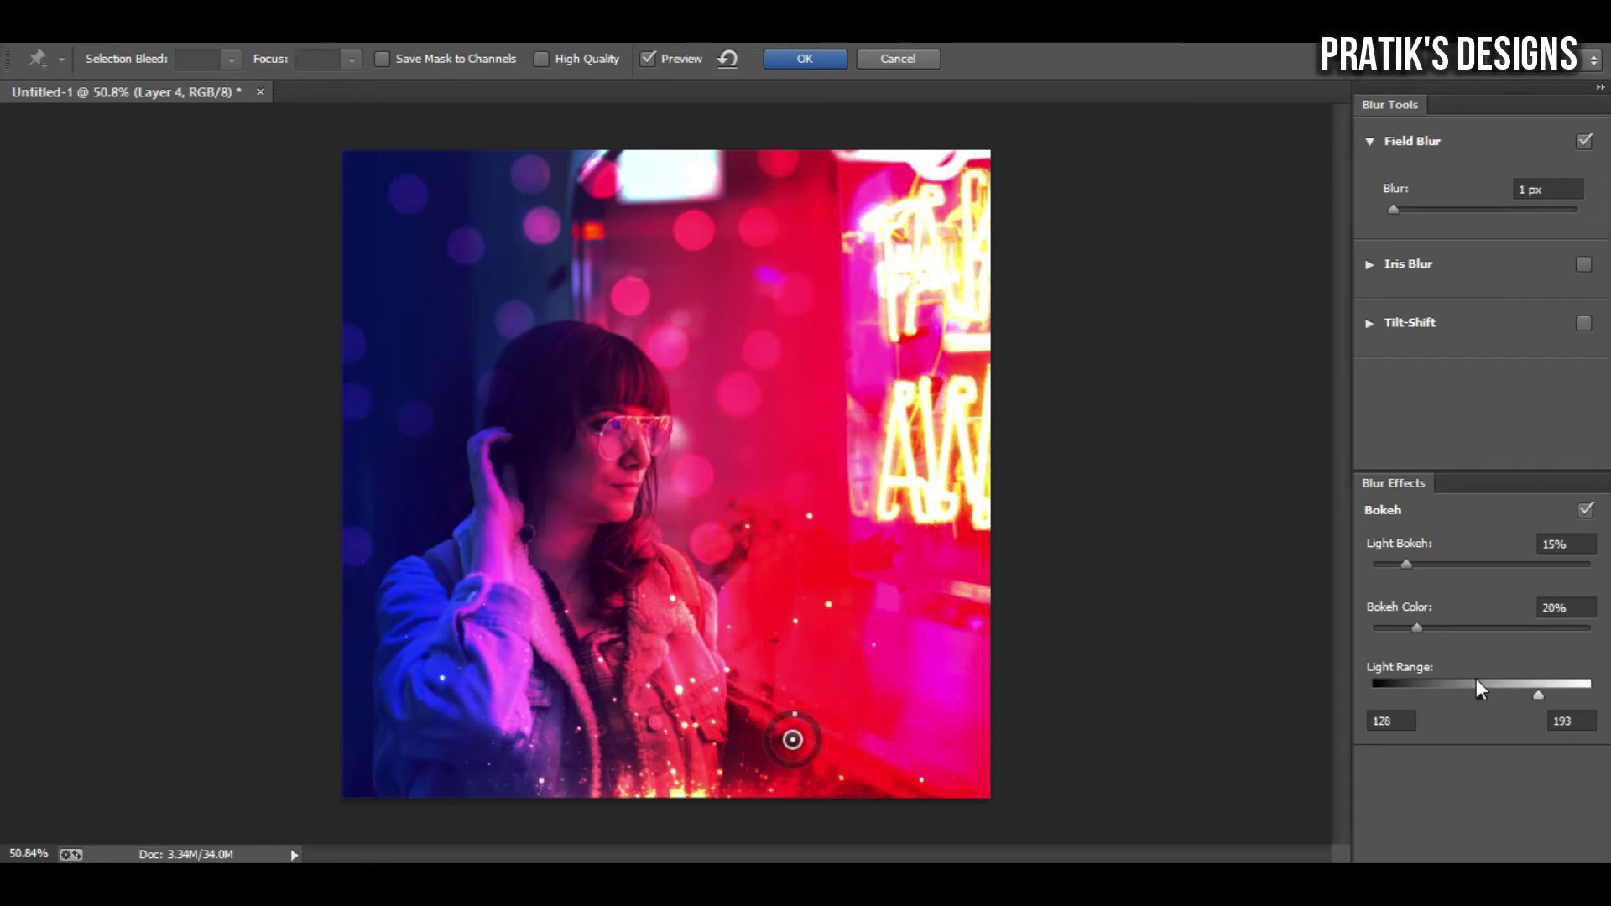
key("Return")
Compare the blurred bokeh and sparkle layers on and off, with the eraser enlarged to 229.
left_click(1345, 745)
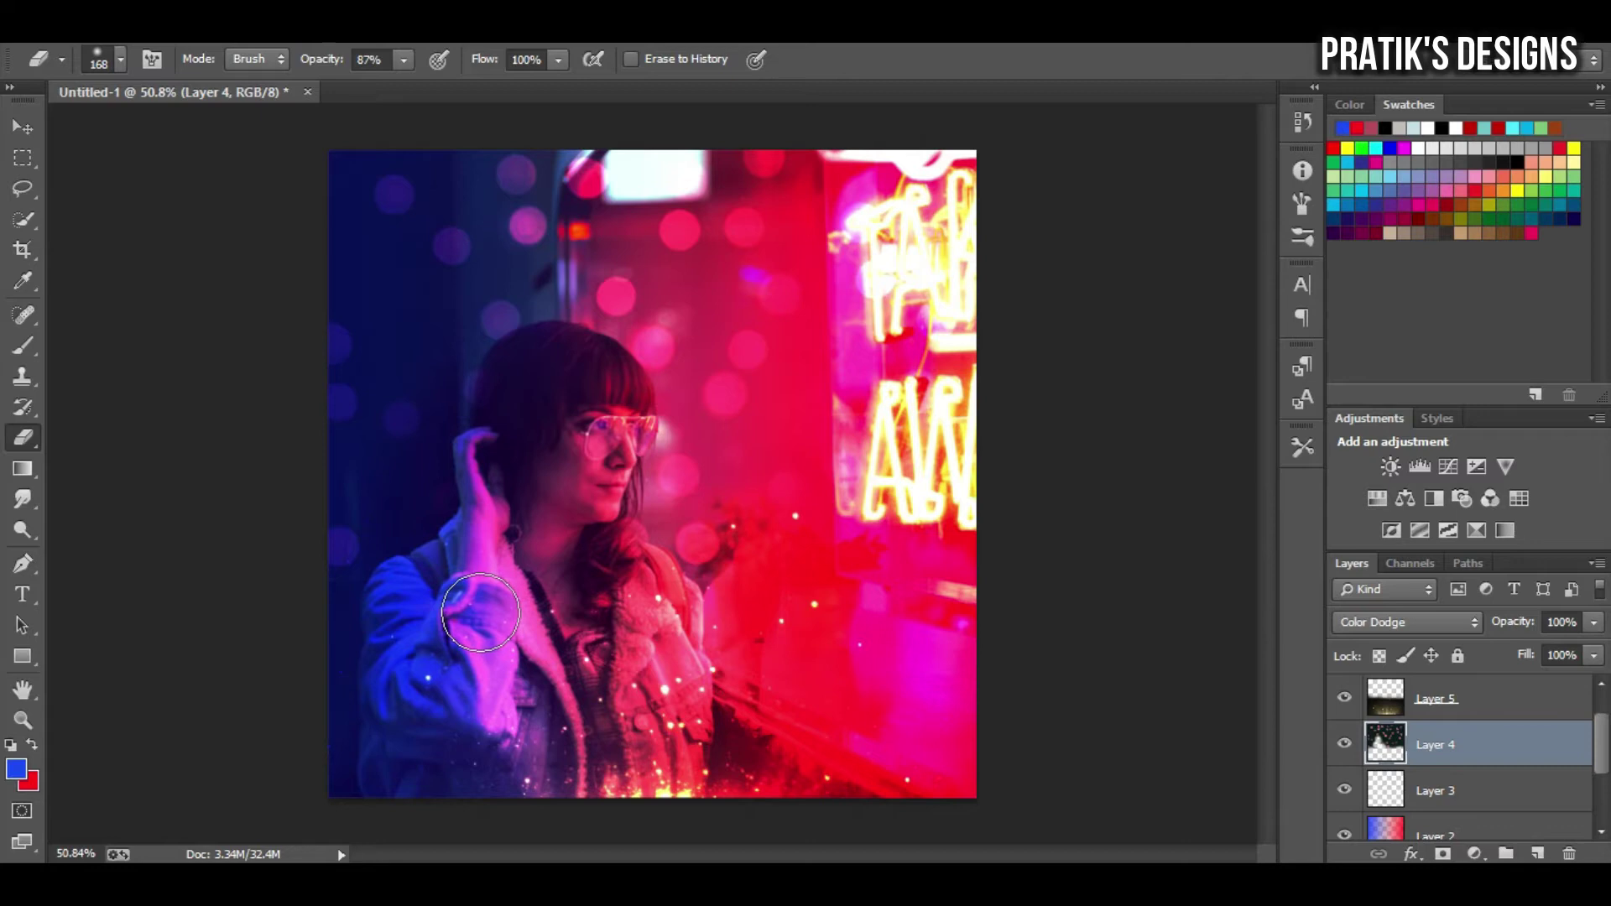
scroll(561, 583, "up", 1)
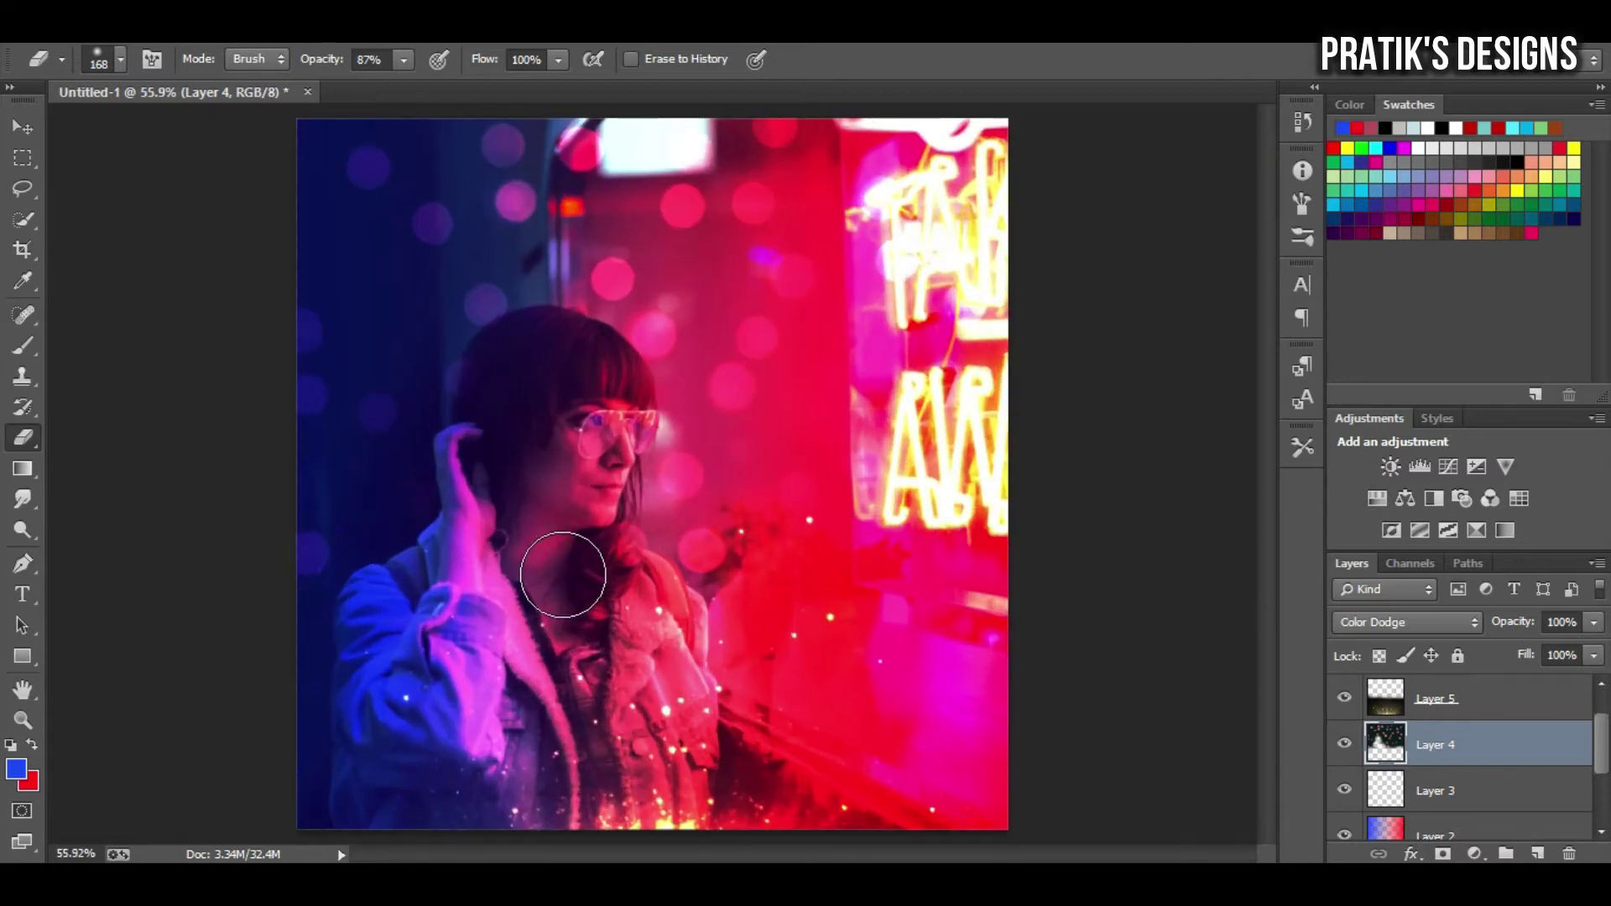
key("bracketright")
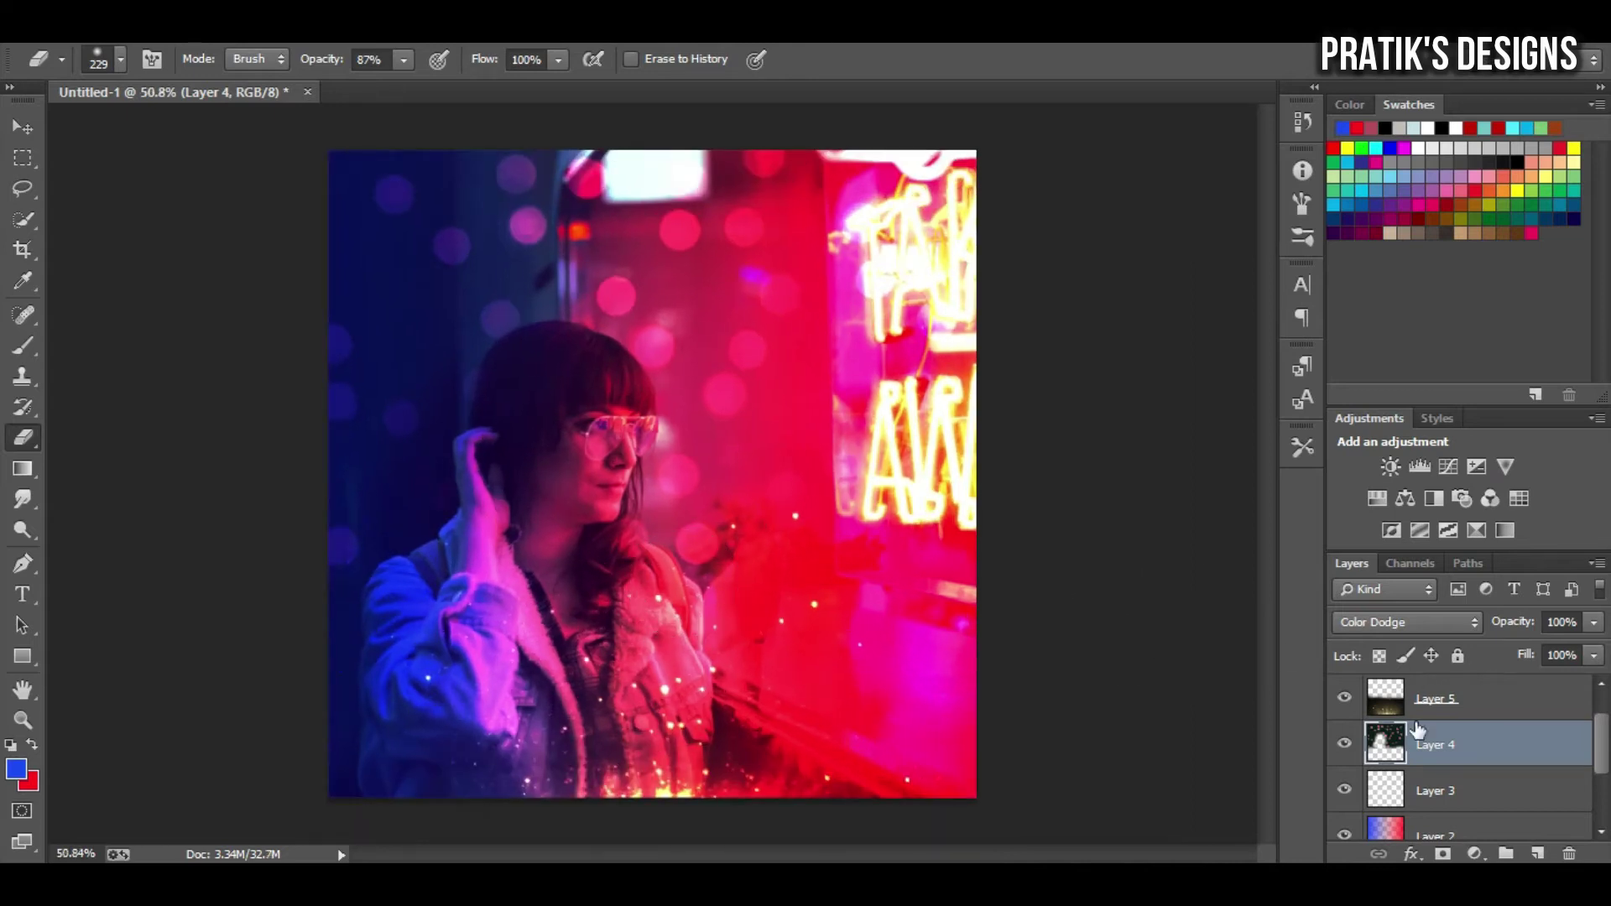
left_click(1343, 698)
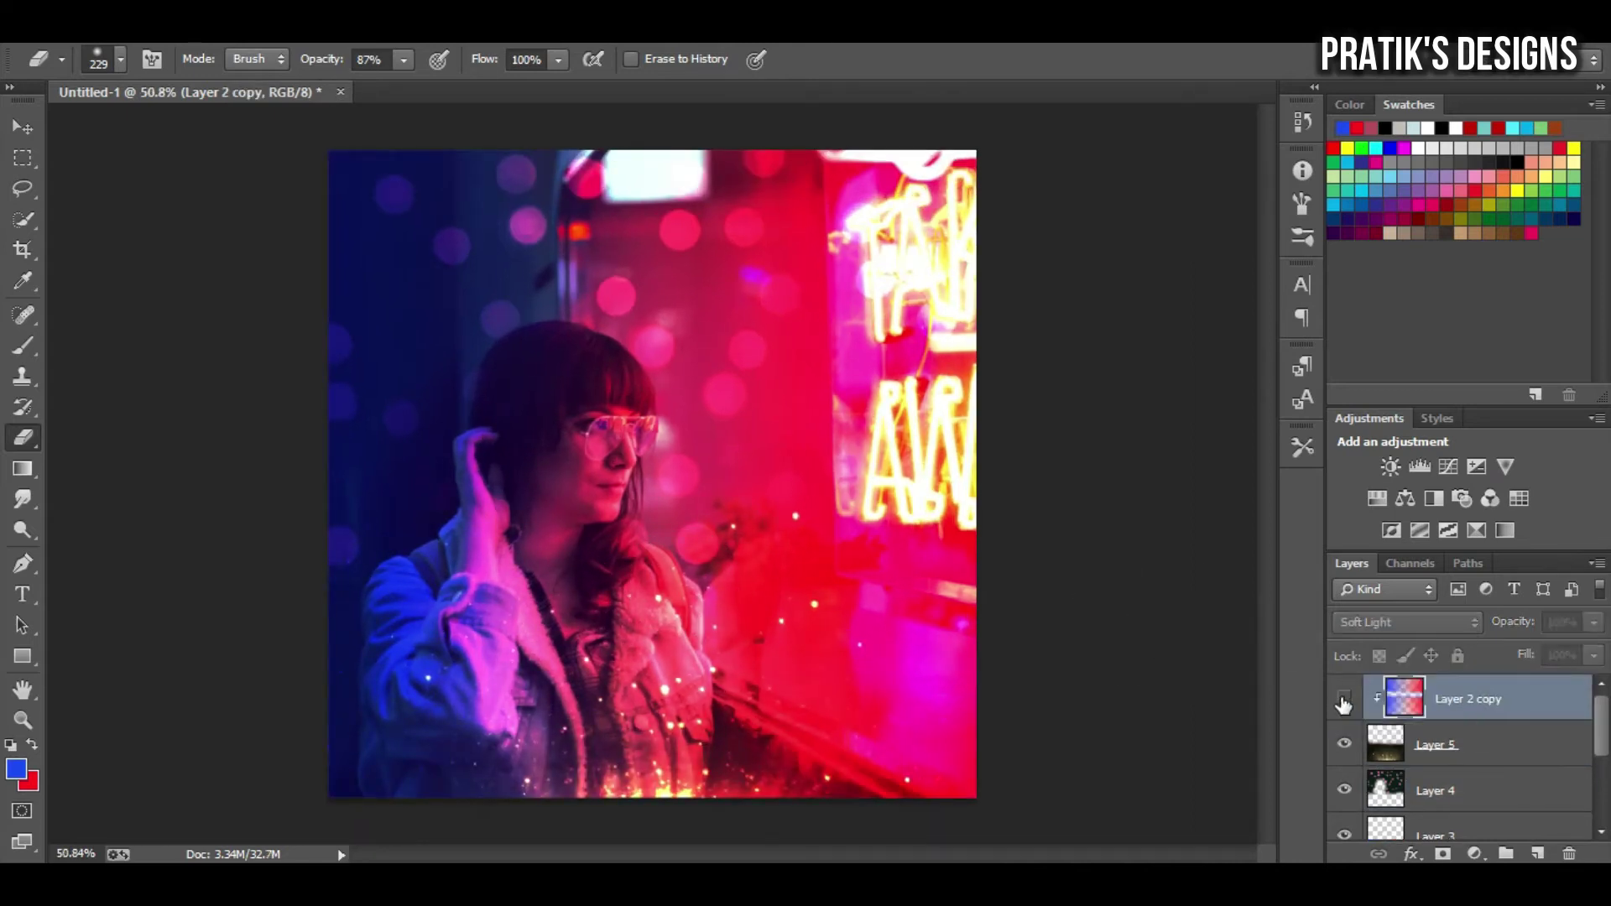
left_click(1342, 744)
left_click(1537, 853)
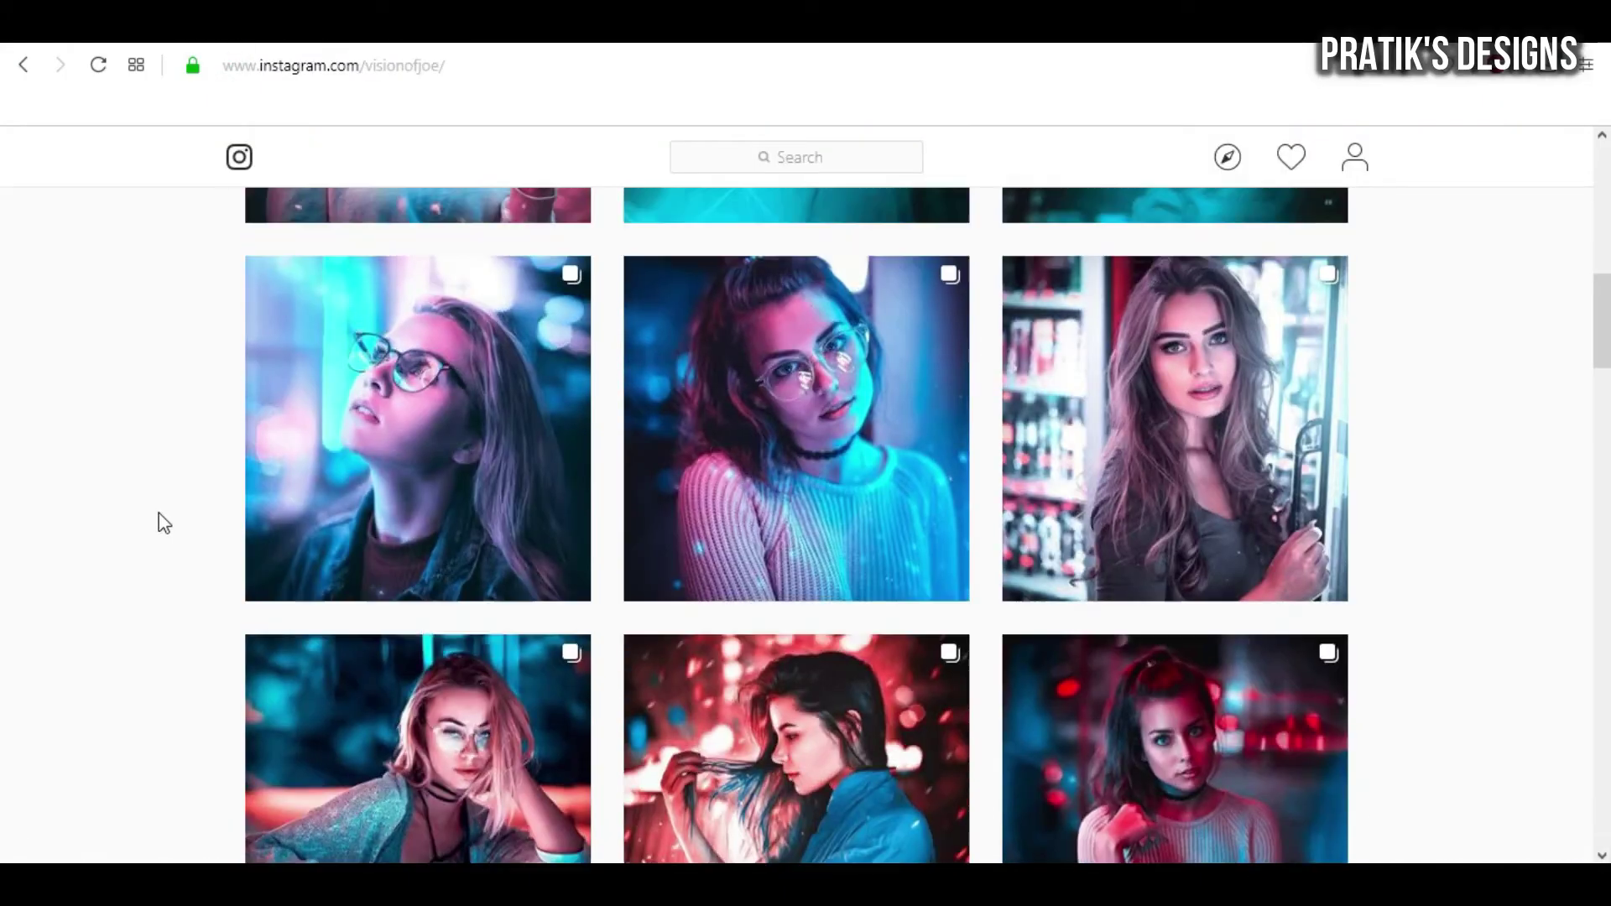
scroll(158, 512, "up", 2)
scroll(159, 512, "up", 5)
scroll(159, 510, "down", 2)
scroll(582, 844, "down", 2)
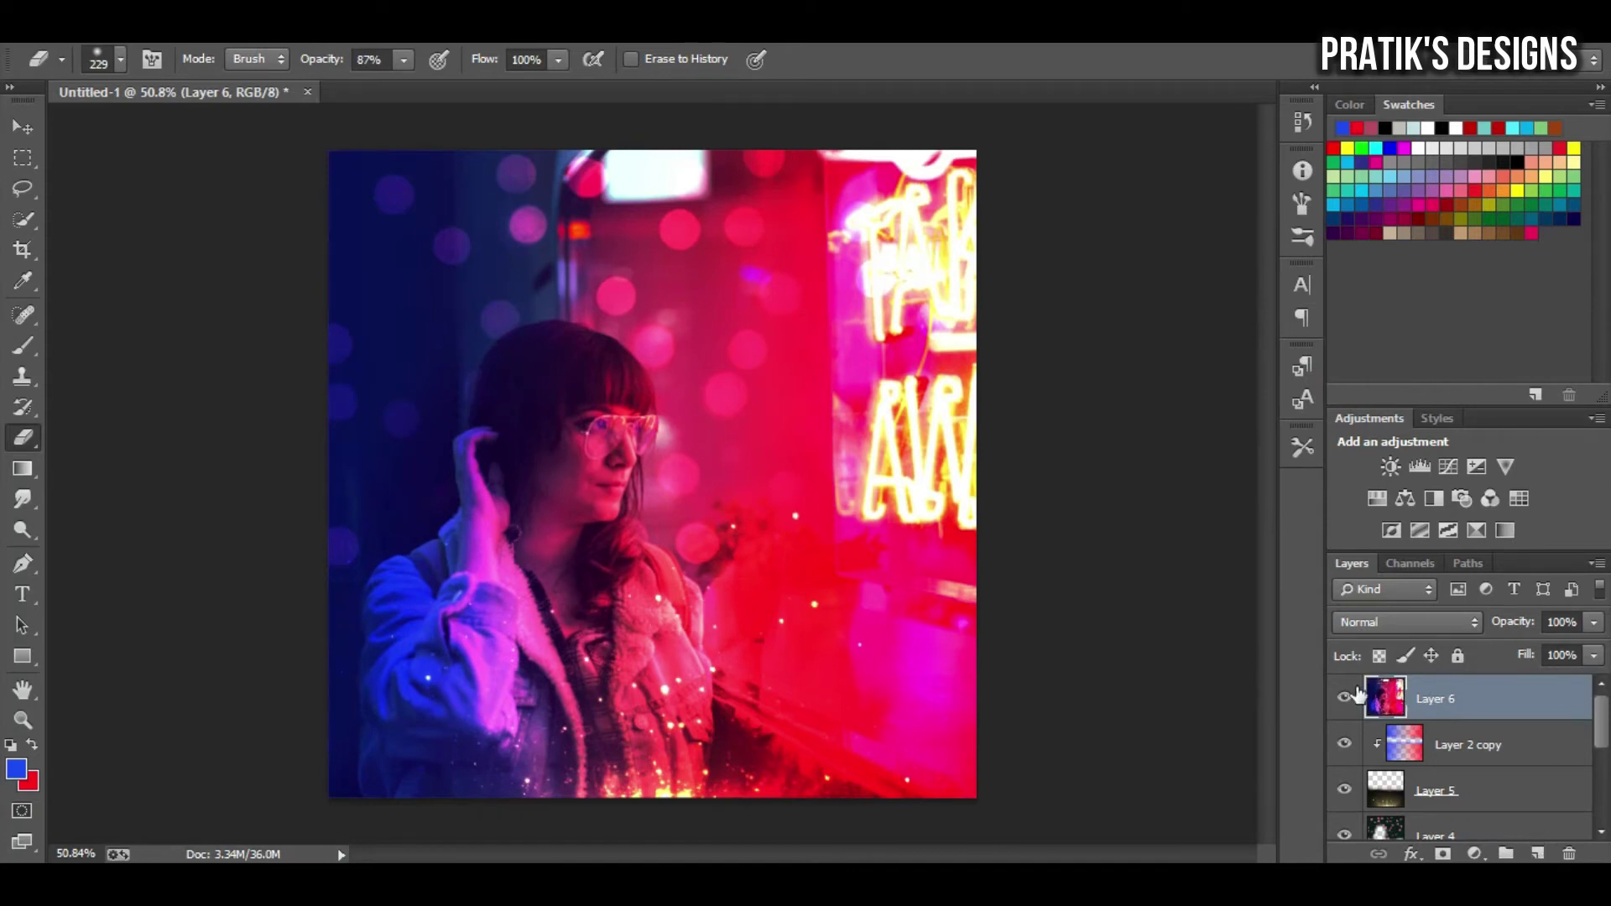
Add a Color Lookup adjustment and preview several 3DLUT grades.
left_click(1474, 851)
left_click(1444, 677)
left_click(1130, 228)
left_click(1096, 319)
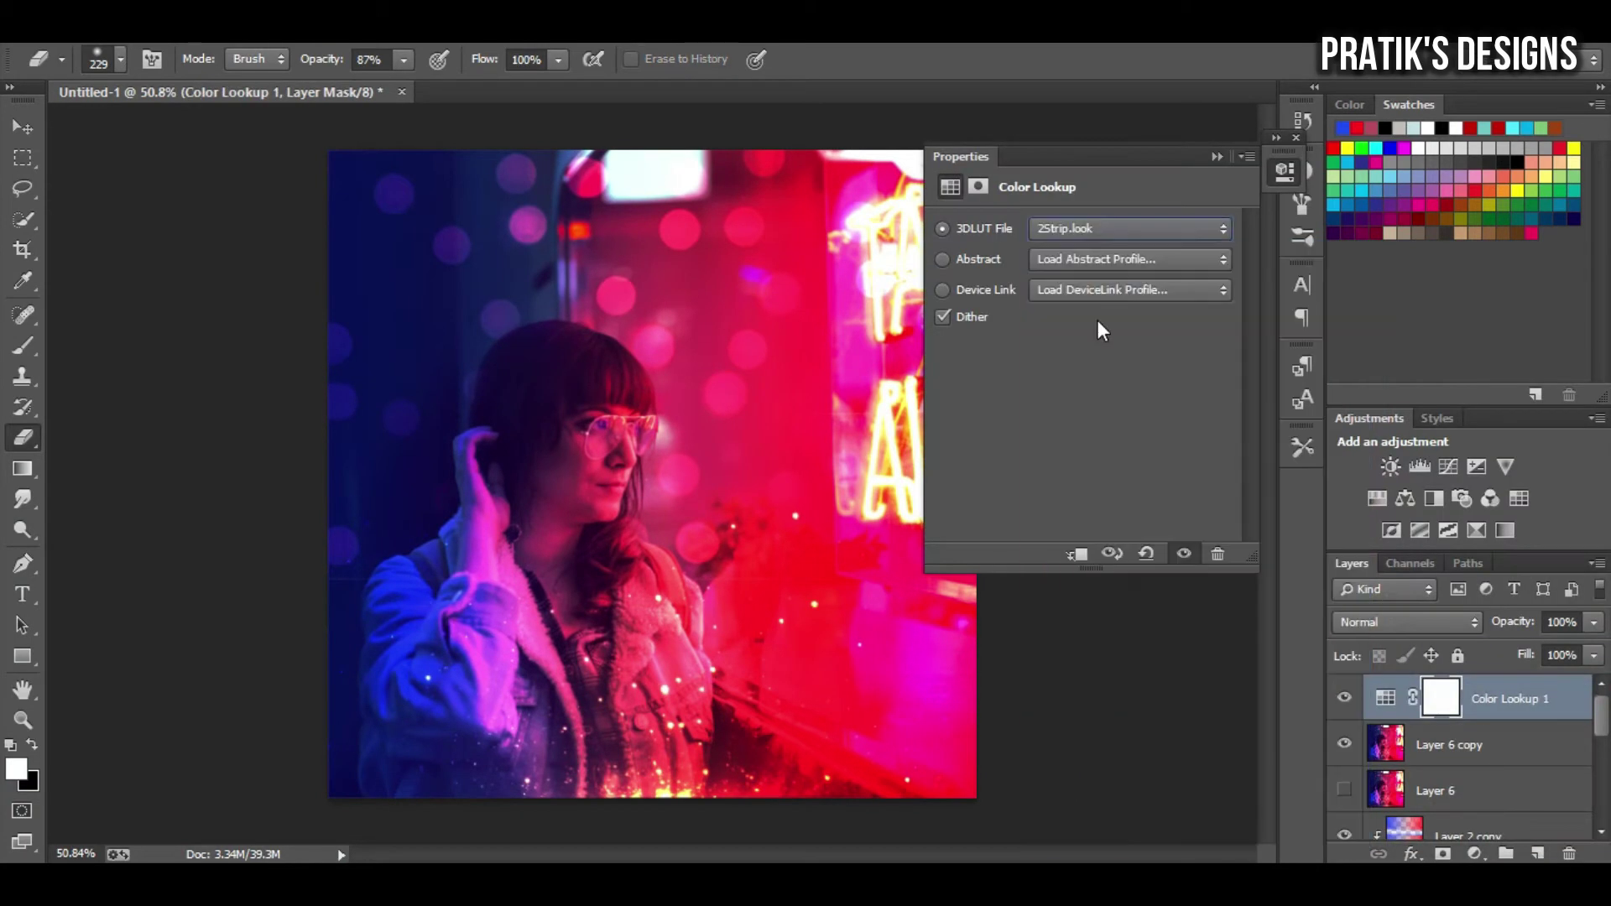
key("Down")
key("Down")
key("Down")
key("Down")
key("Down")
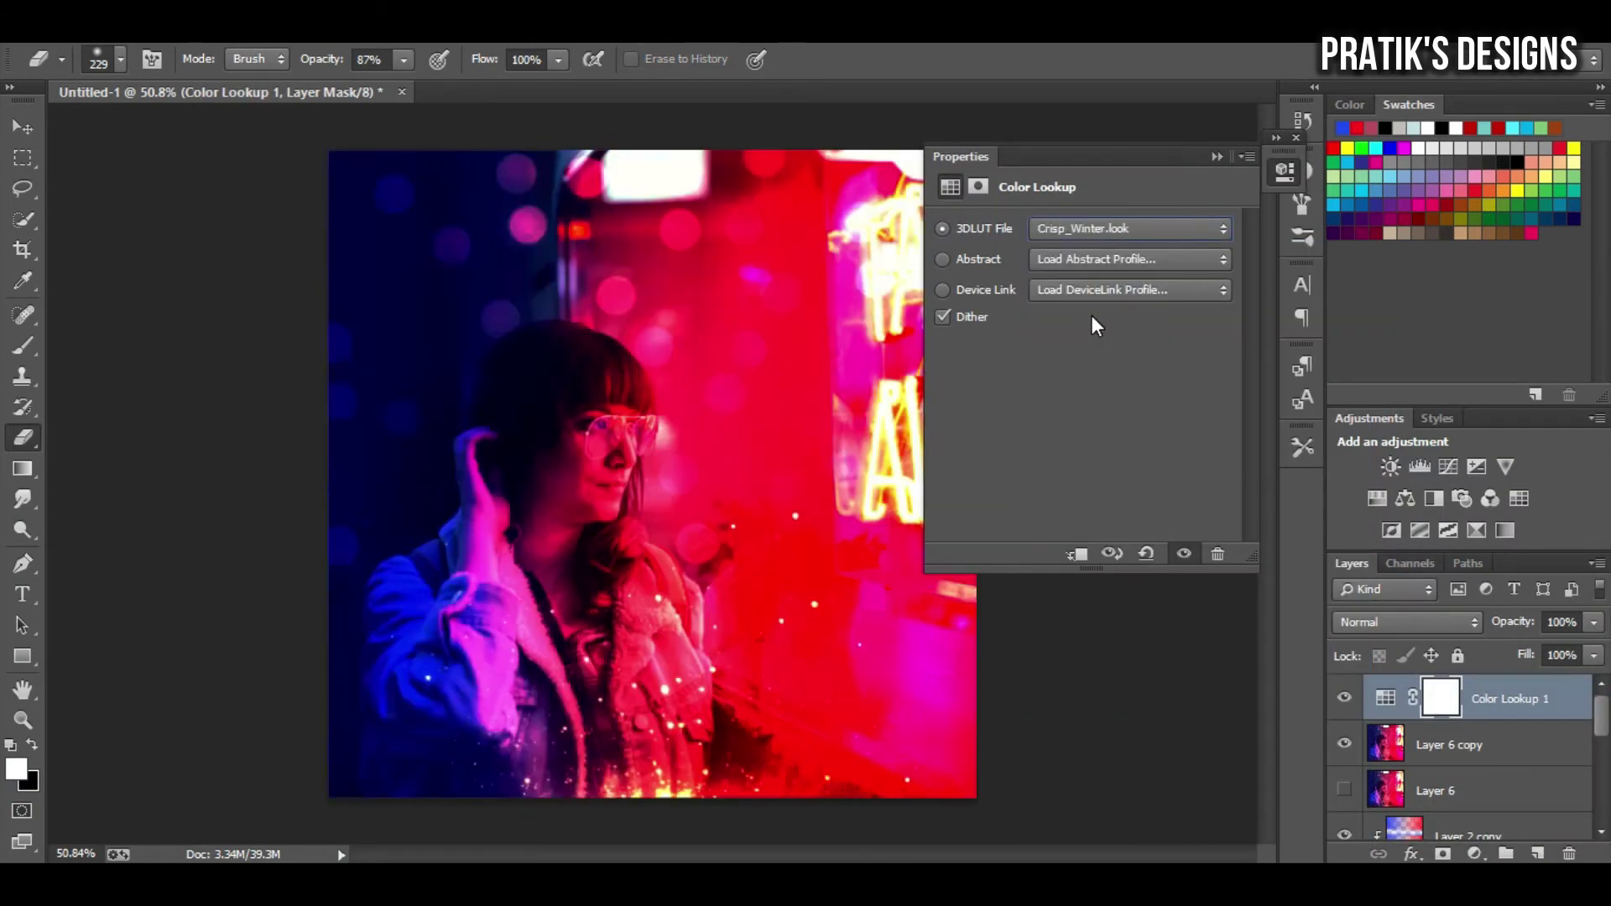
key("Down")
key("Down")
key("Down")
key("Down")
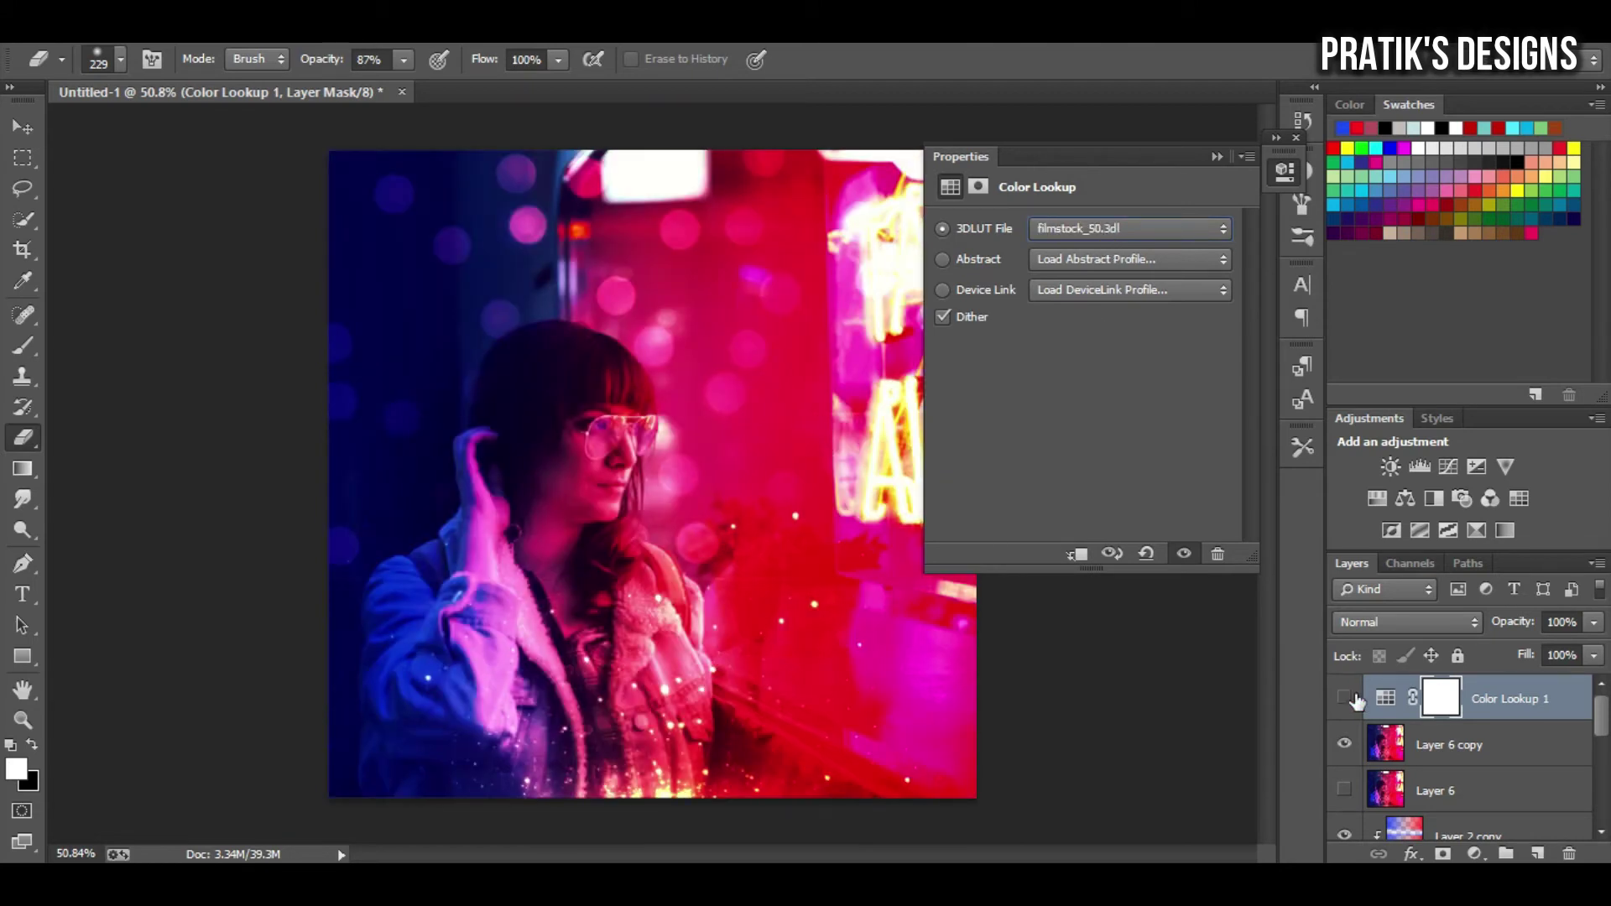
Duplicate the lookup layer twice, trying the Fuji ETERNA 250D and HorrorBlue LUTs.
key("ctrl+j")
left_click(1172, 232)
left_click(1137, 485)
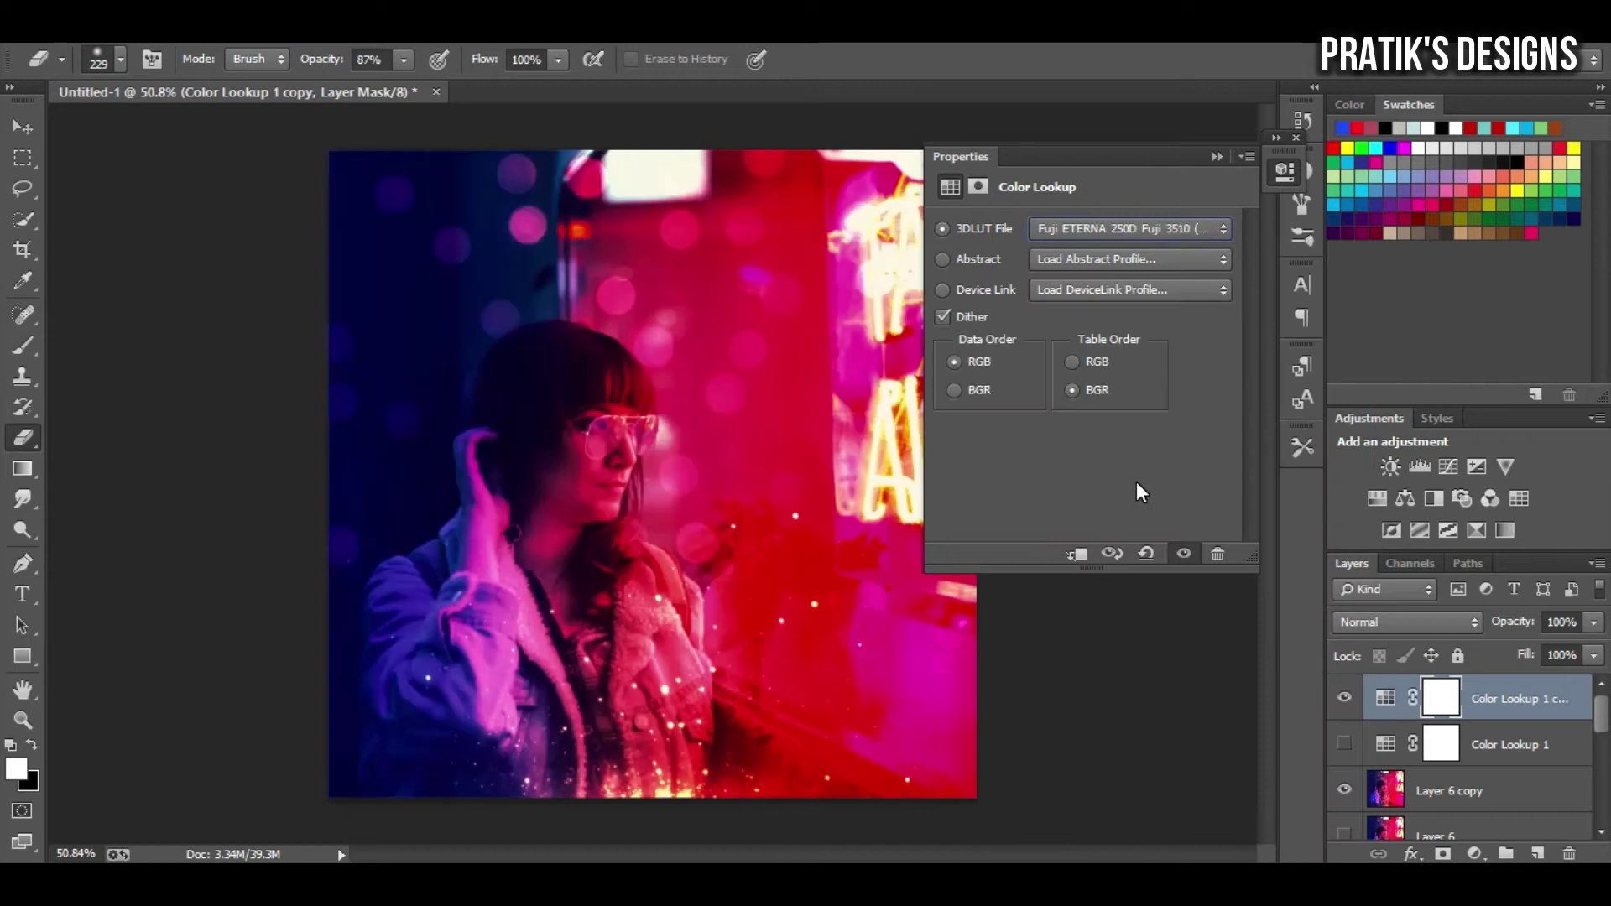
key("Down")
key("Down")
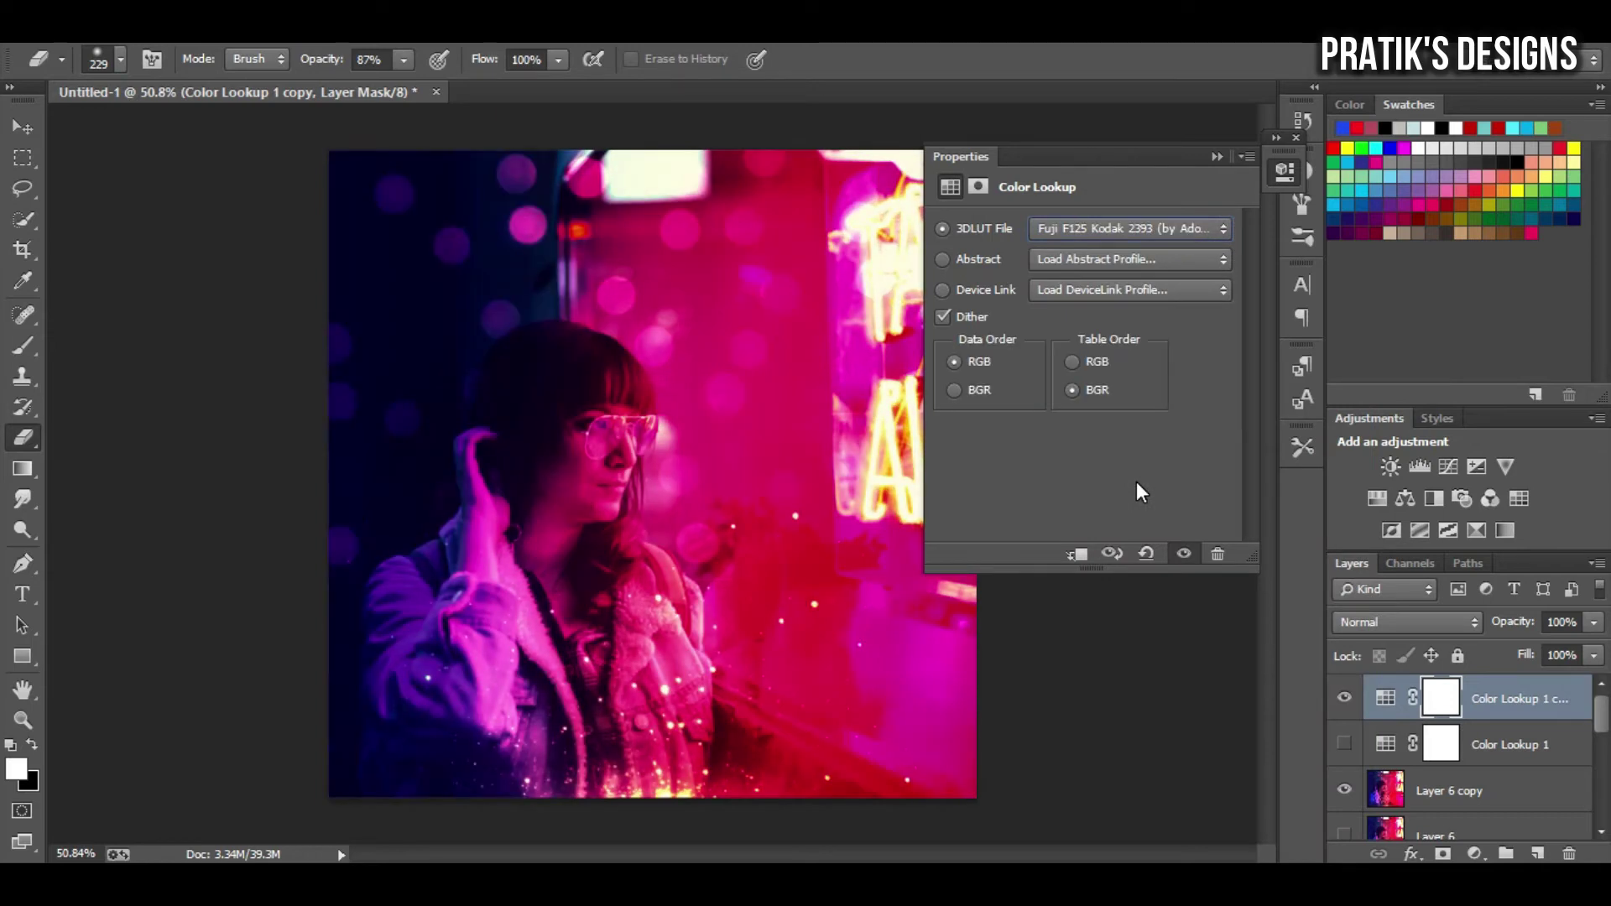
key("ctrl+j")
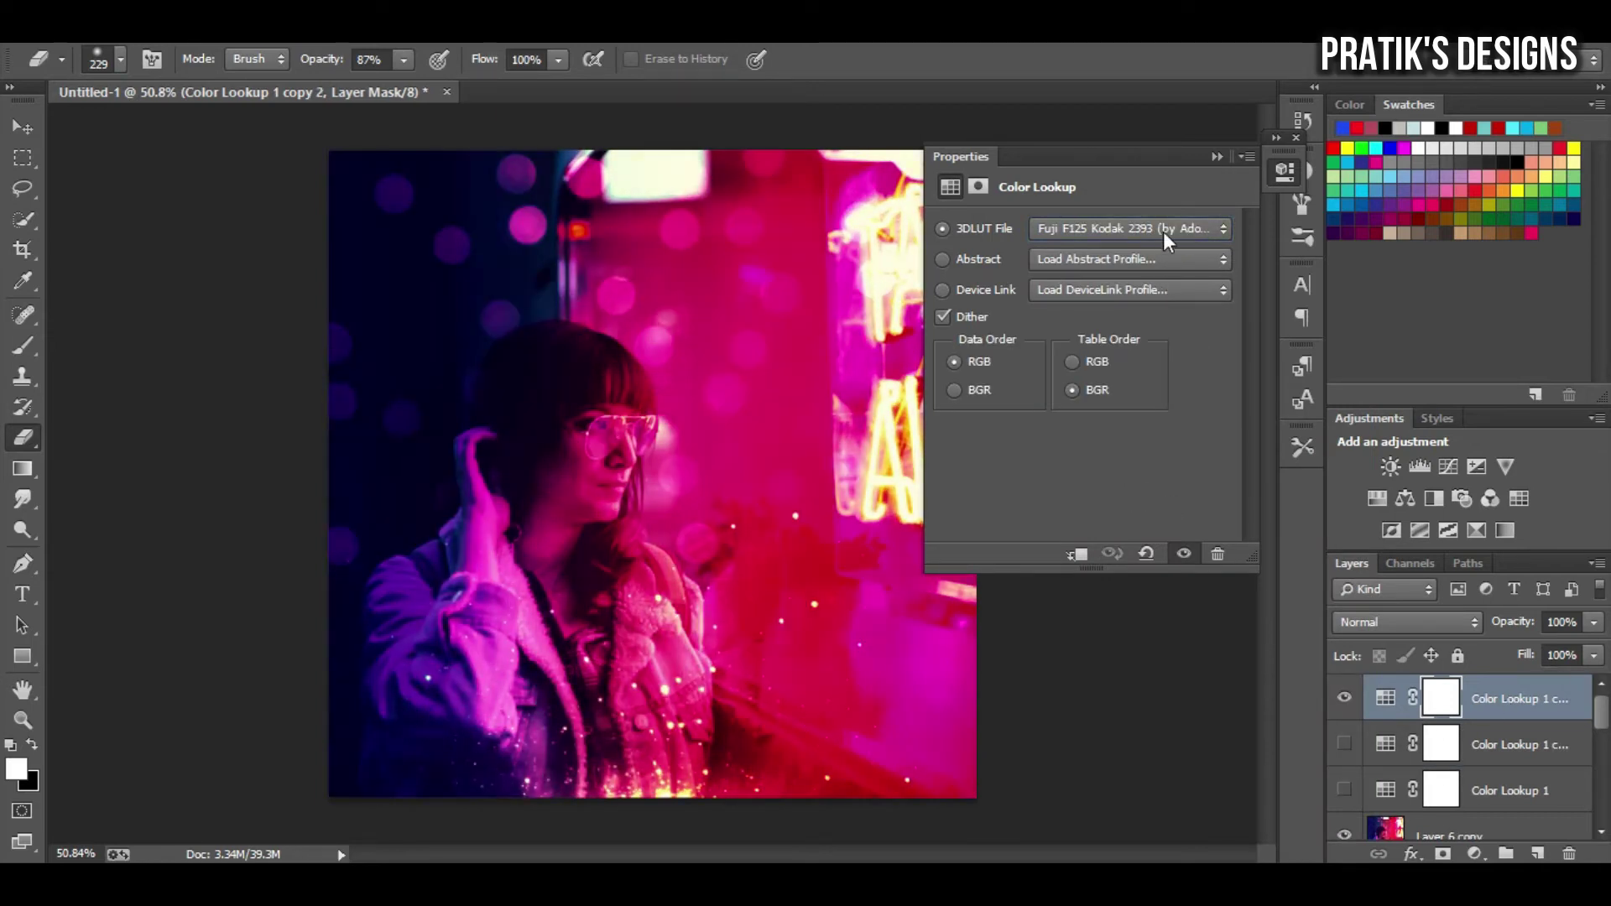
left_click(1163, 232)
left_click(1089, 531)
key("Down")
key("Down")
key("Down")
key("Down")
key("Down")
key("Down")
key("Down")
key("Down")
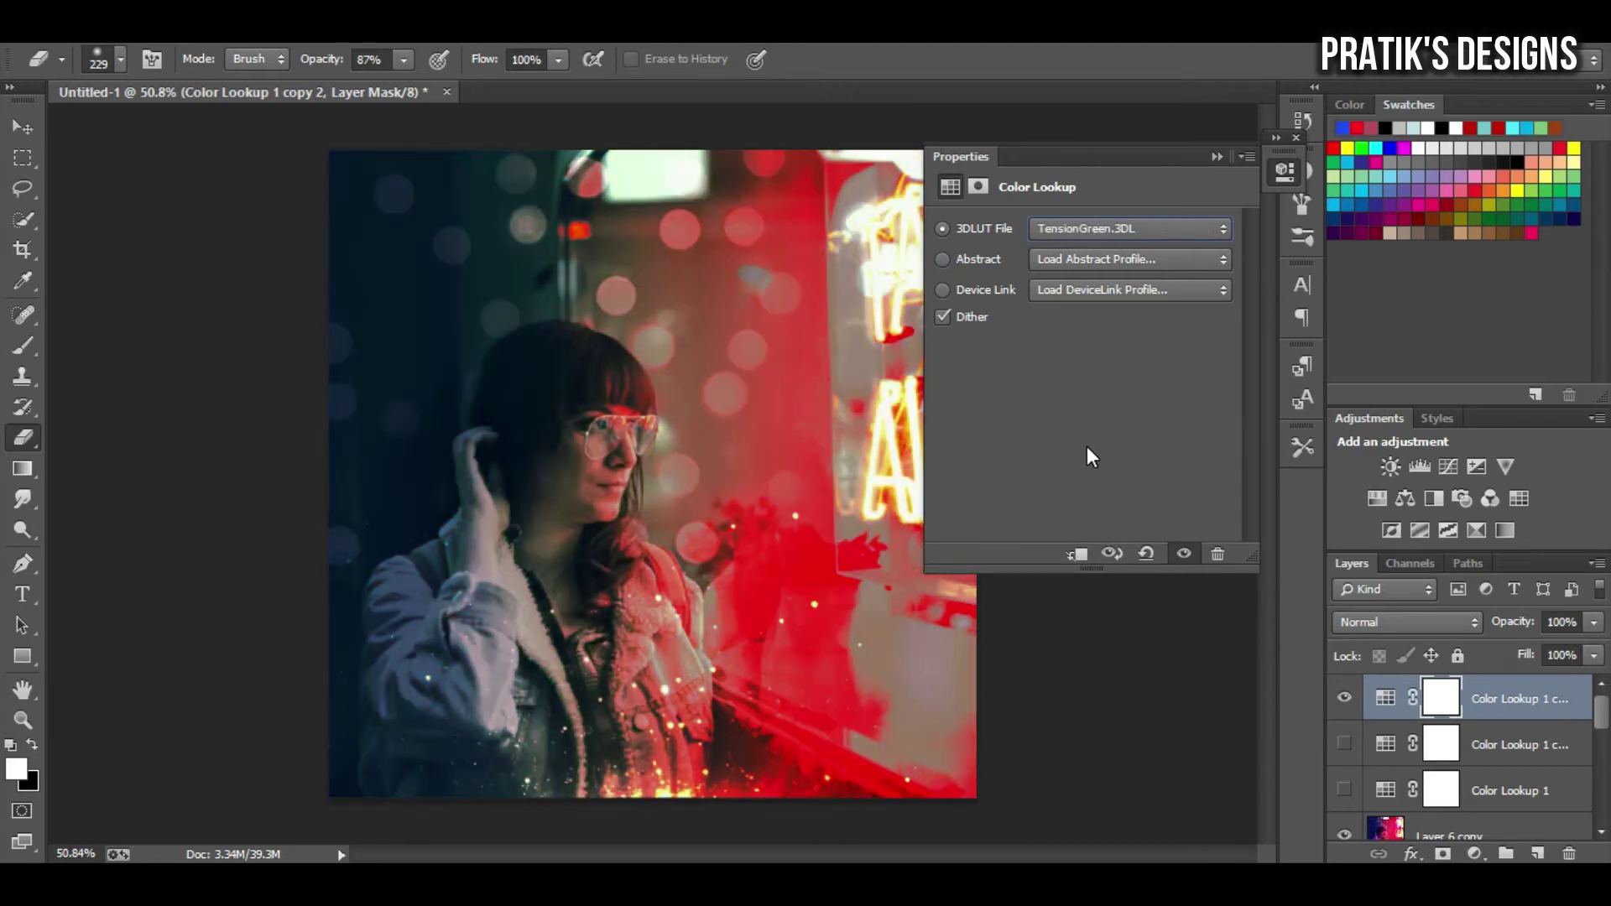
Delete the trial lookup, show both Color Lookup layers, and set the top one to 25% opacity.
left_click(1295, 137)
key("Delete")
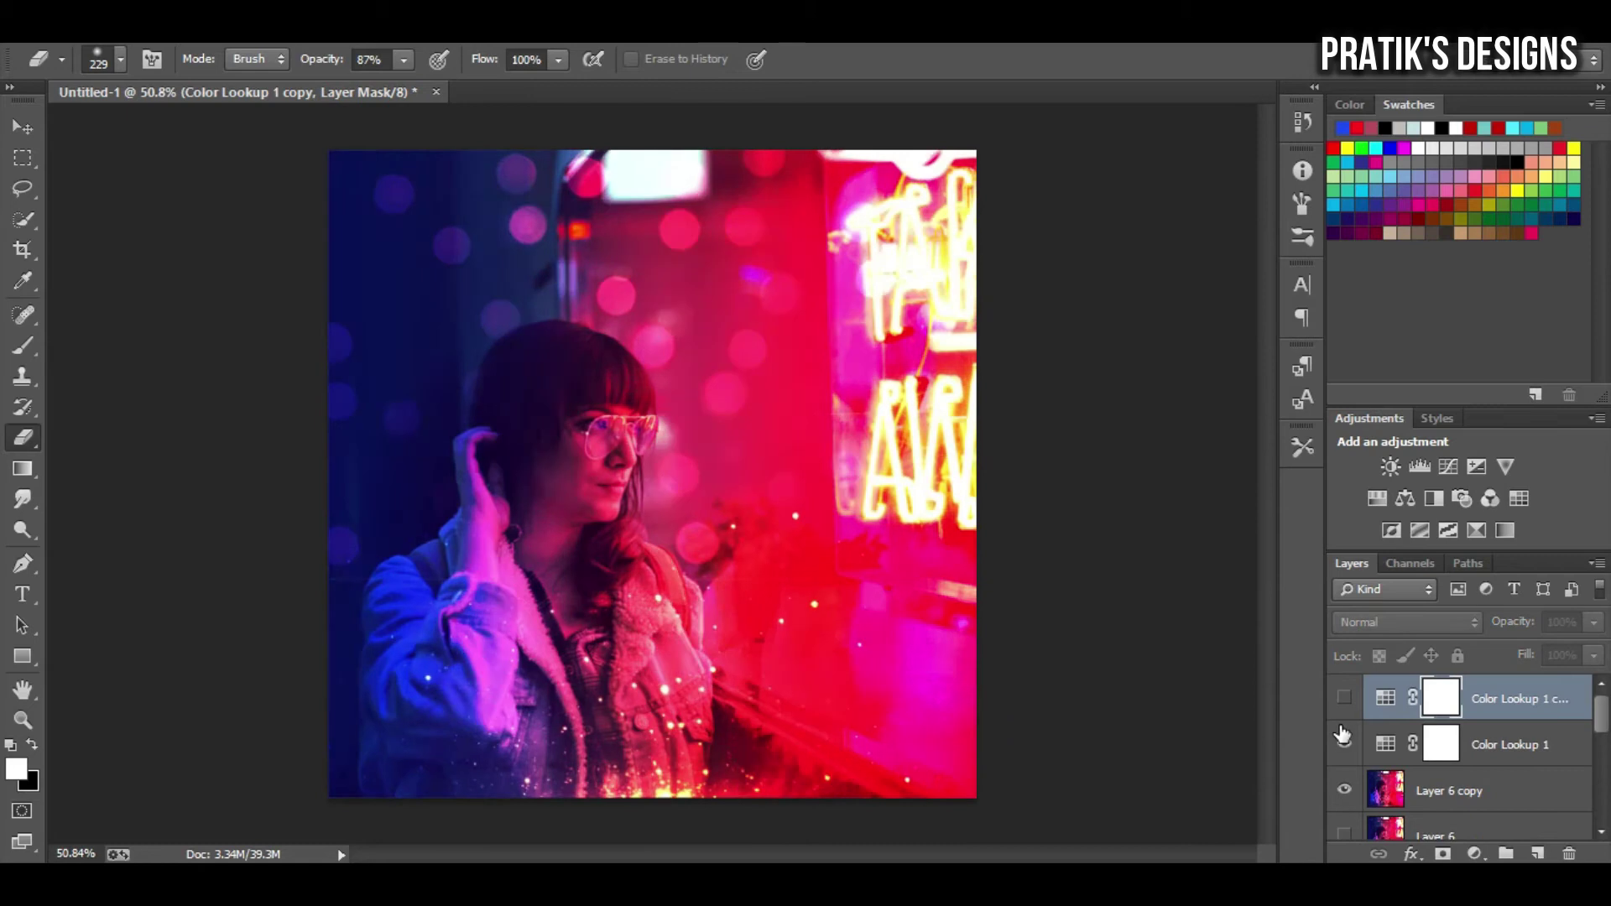
left_click(1343, 744)
left_click(1344, 697)
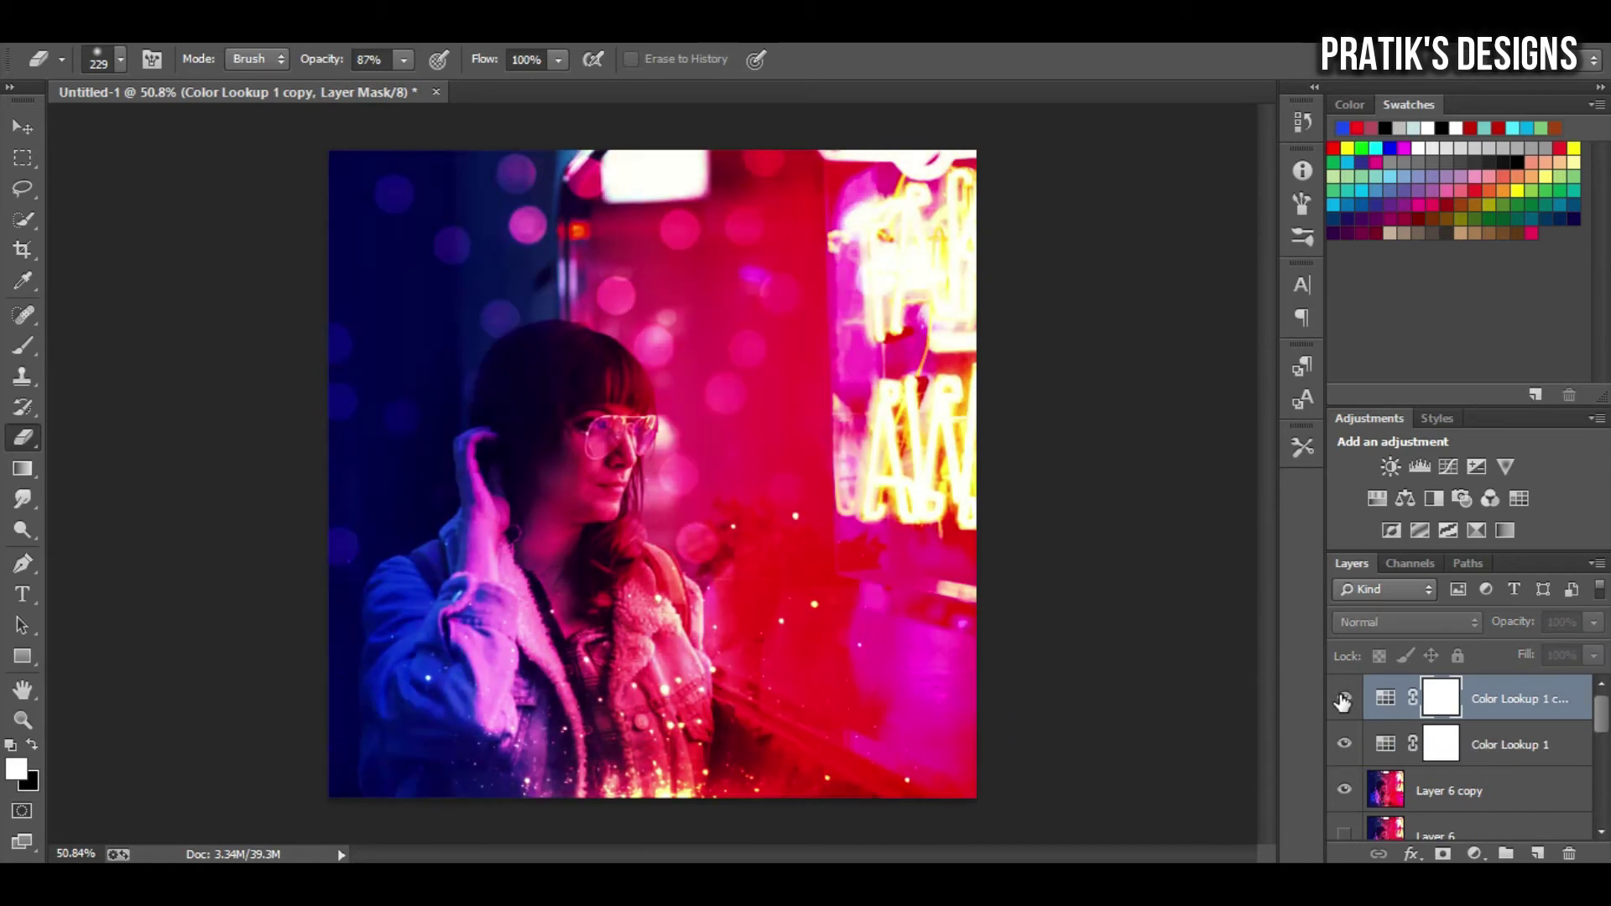
left_click(1593, 622)
left_click_drag(1553, 646, 1483, 655)
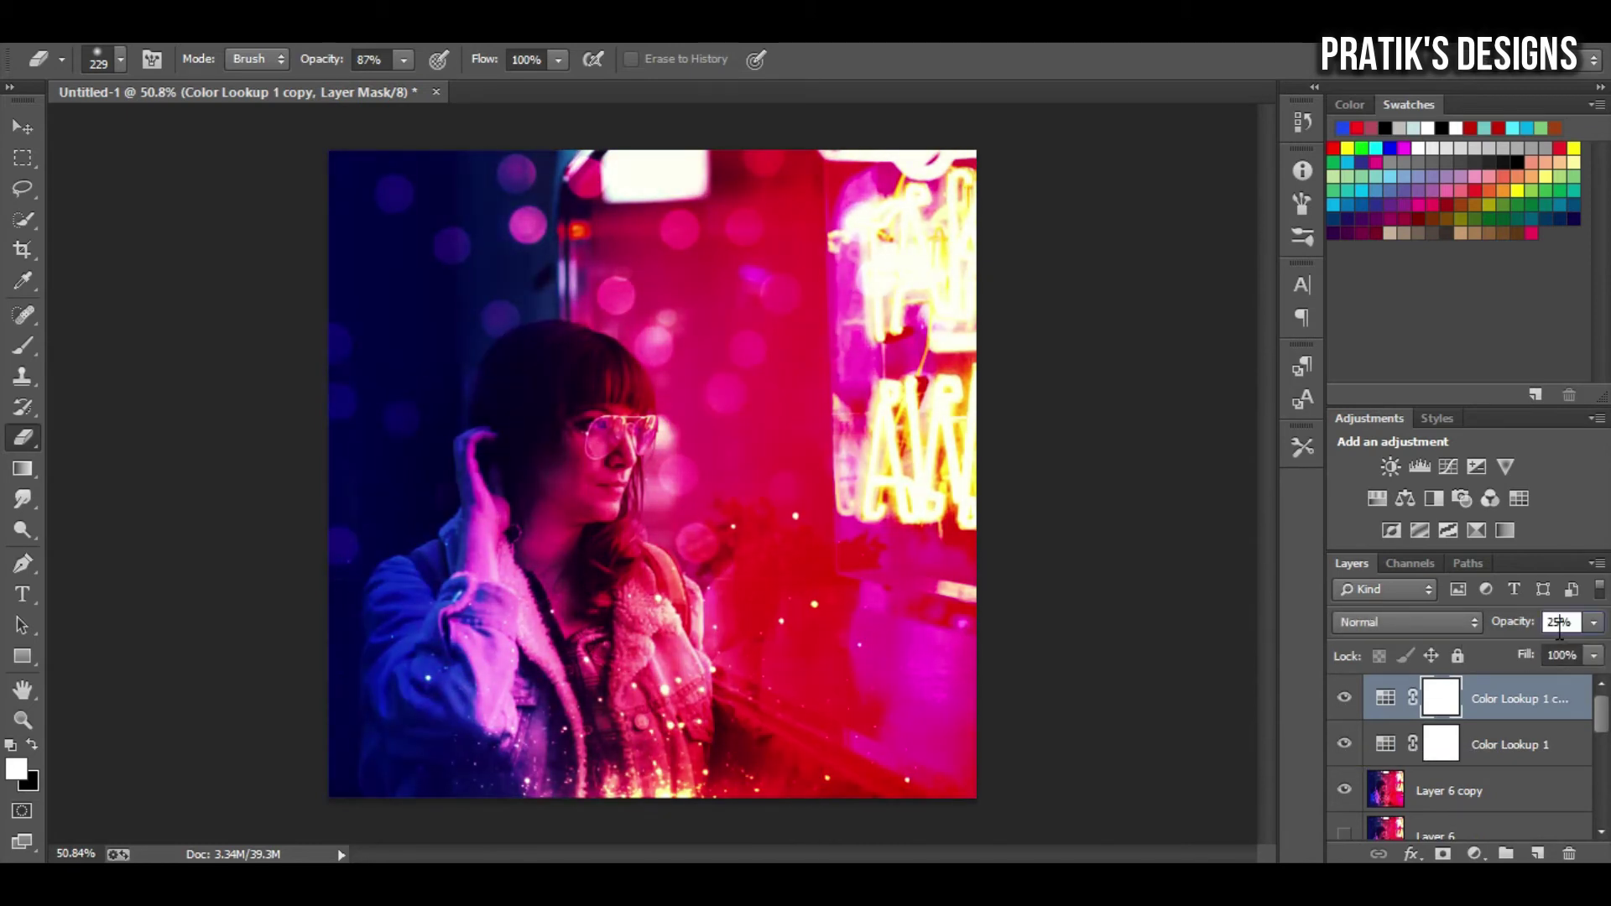
left_click(1344, 698)
Delete Layer 6 copy and make Layer 6 visible.
left_click(1427, 791)
key("Delete")
left_click(1343, 790)
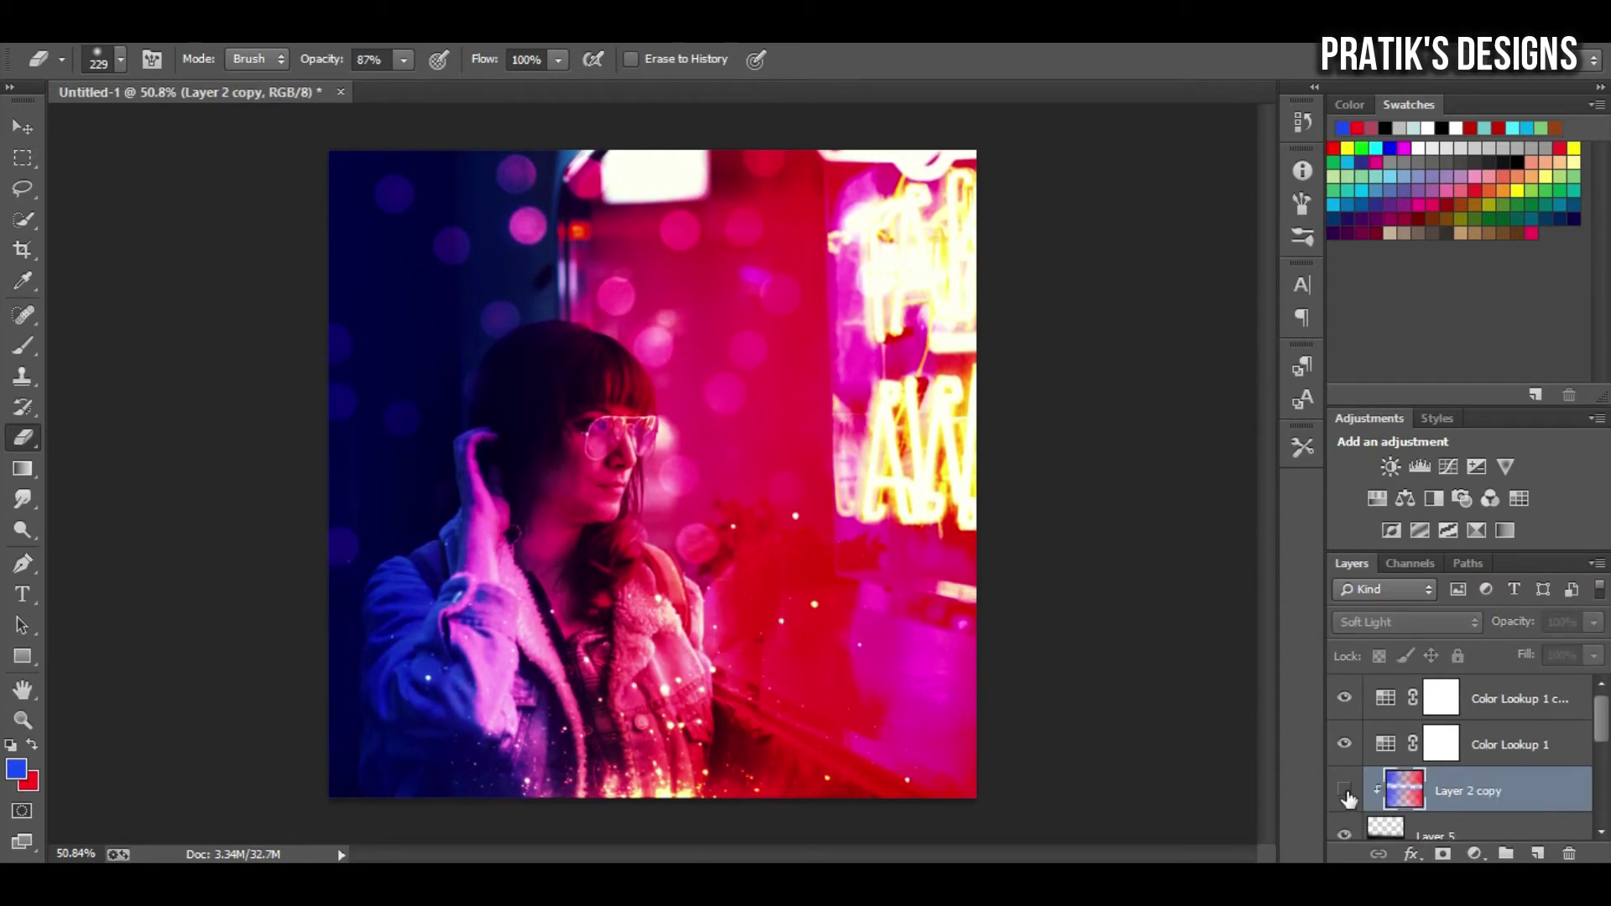
Duplicate sparkle Layer 5 and compare the copy and original by toggling visibility.
left_click(1393, 831)
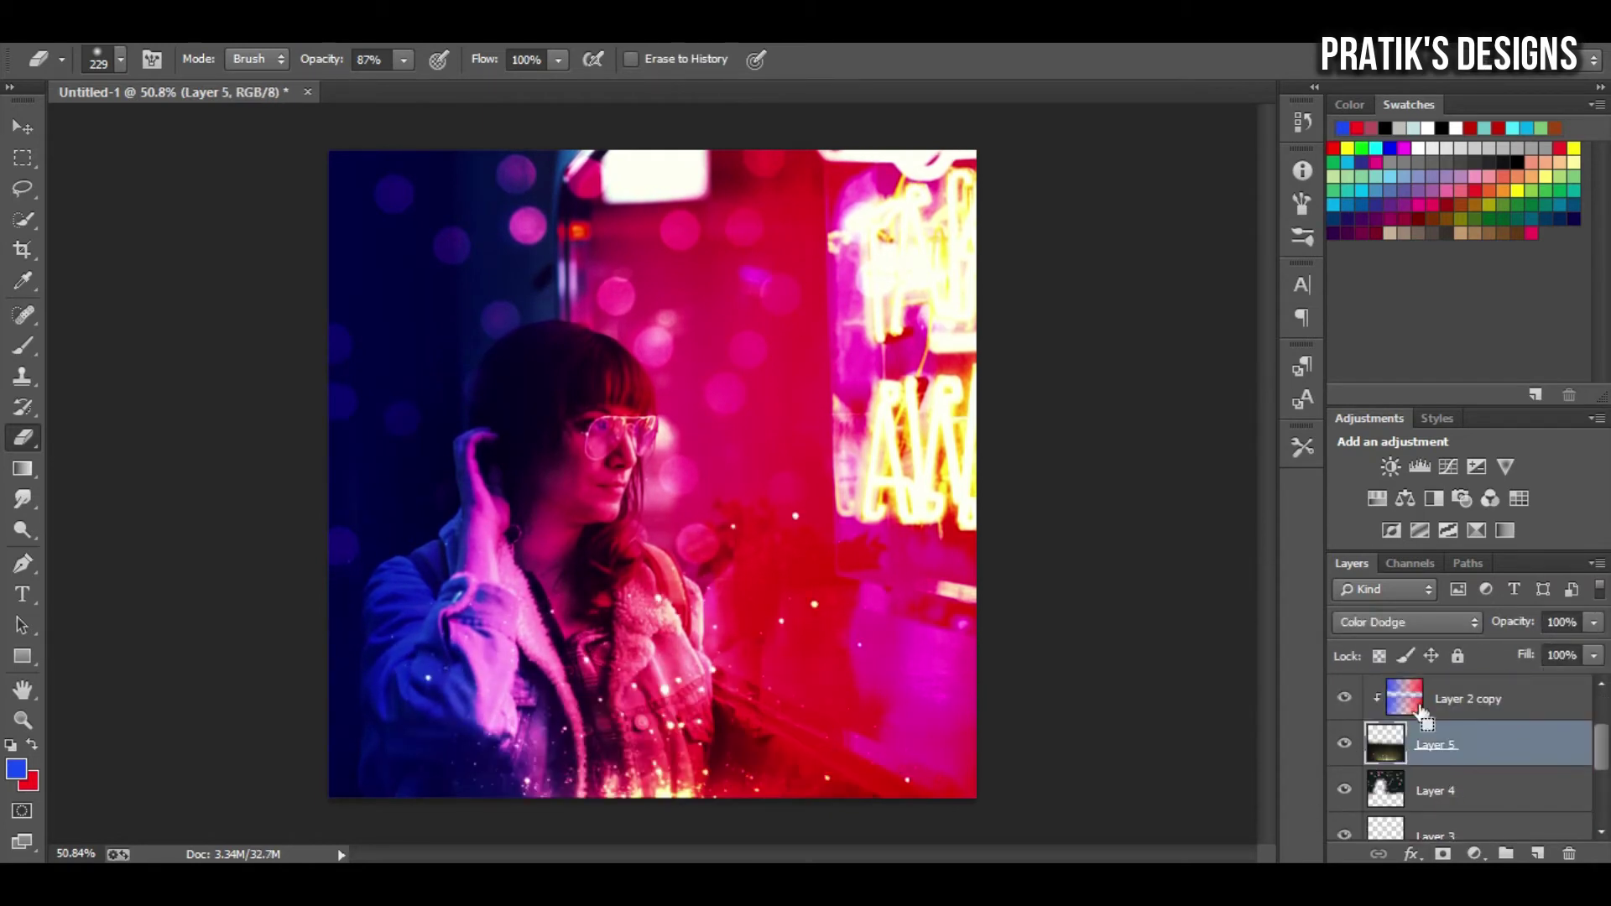
key("ctrl+j")
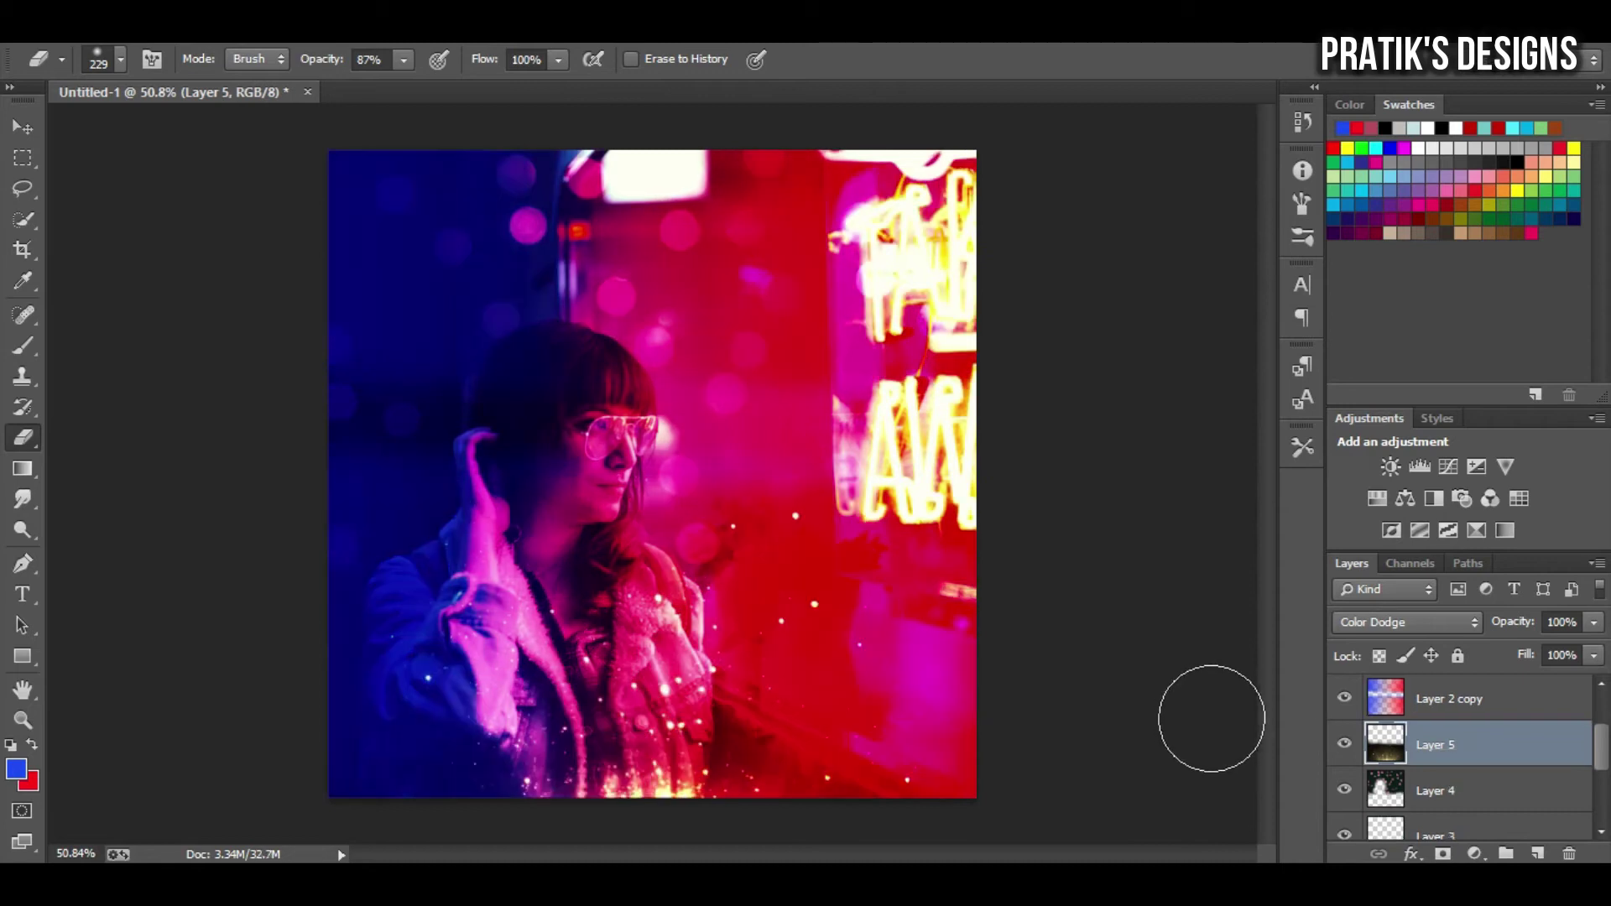
scroll(1384, 738, "down", 1)
left_click(1345, 699)
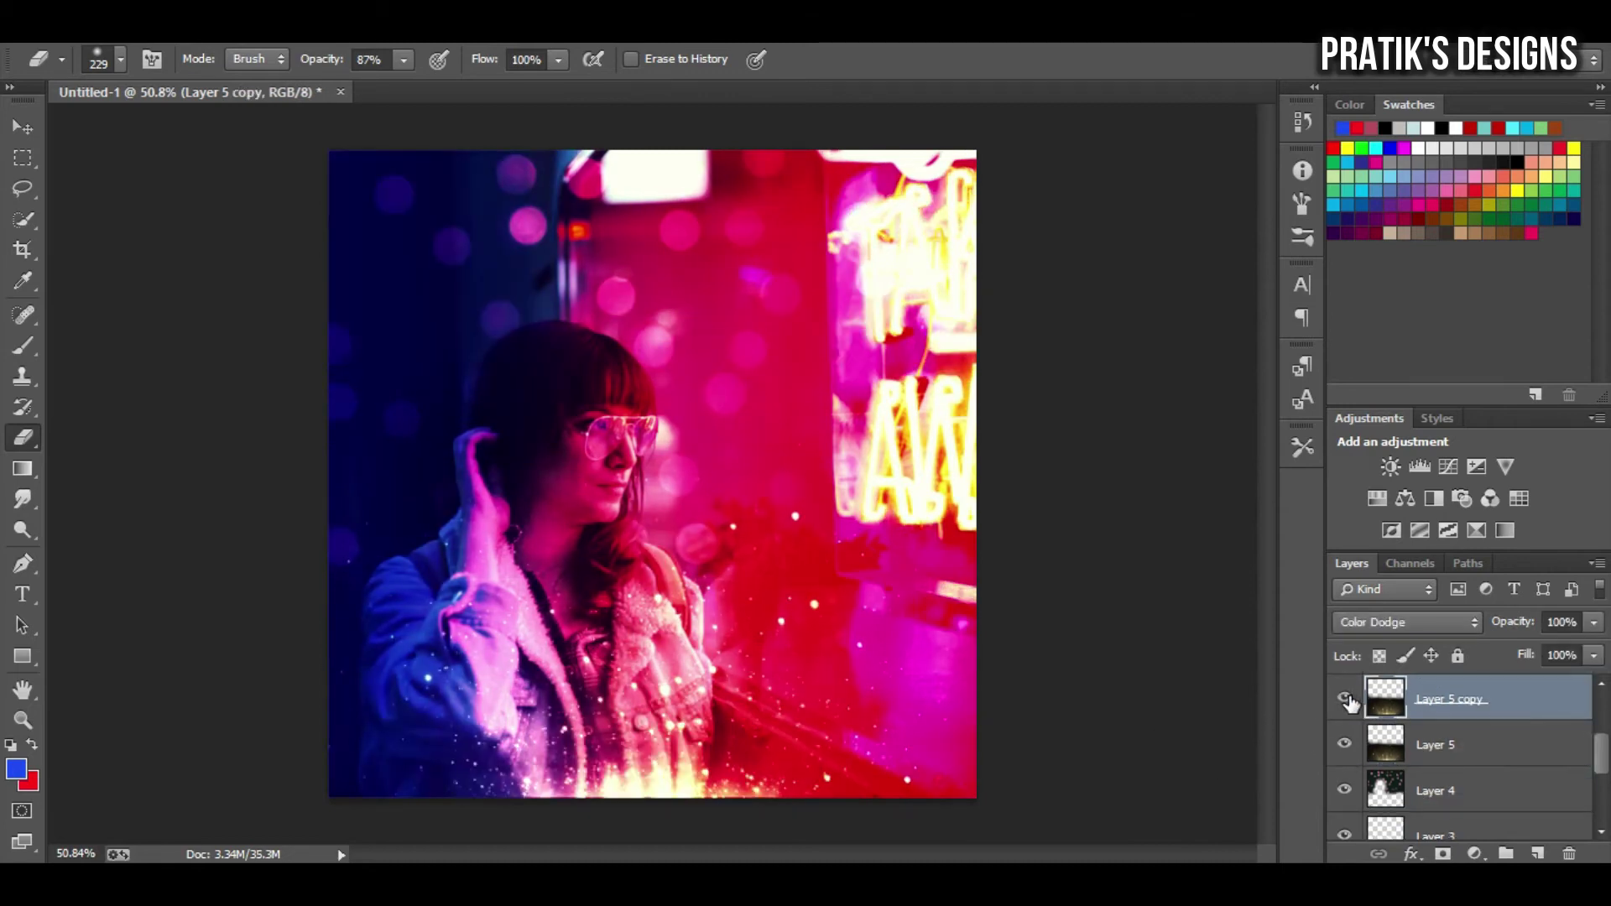
left_click(1346, 744)
left_click(1345, 745)
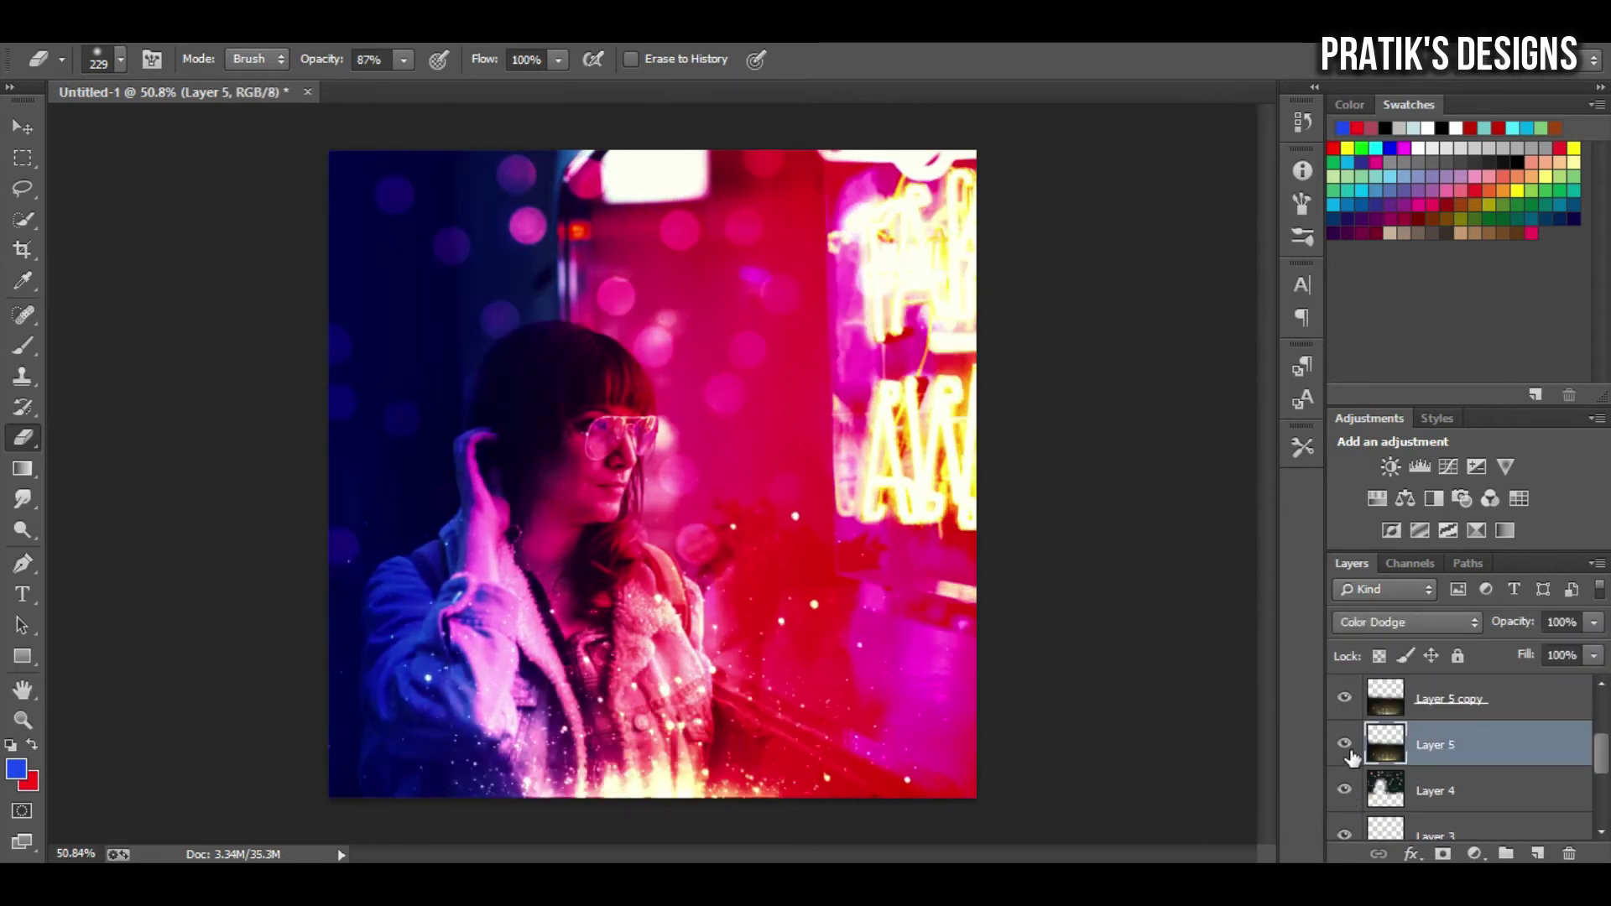
scroll(1479, 762, "up", 1)
Lower Layer 5 copy to 45% opacity and group both sparkle layers as Group 1.
left_click(1468, 746)
left_click(1594, 622)
left_click_drag(1544, 649, 1526, 657)
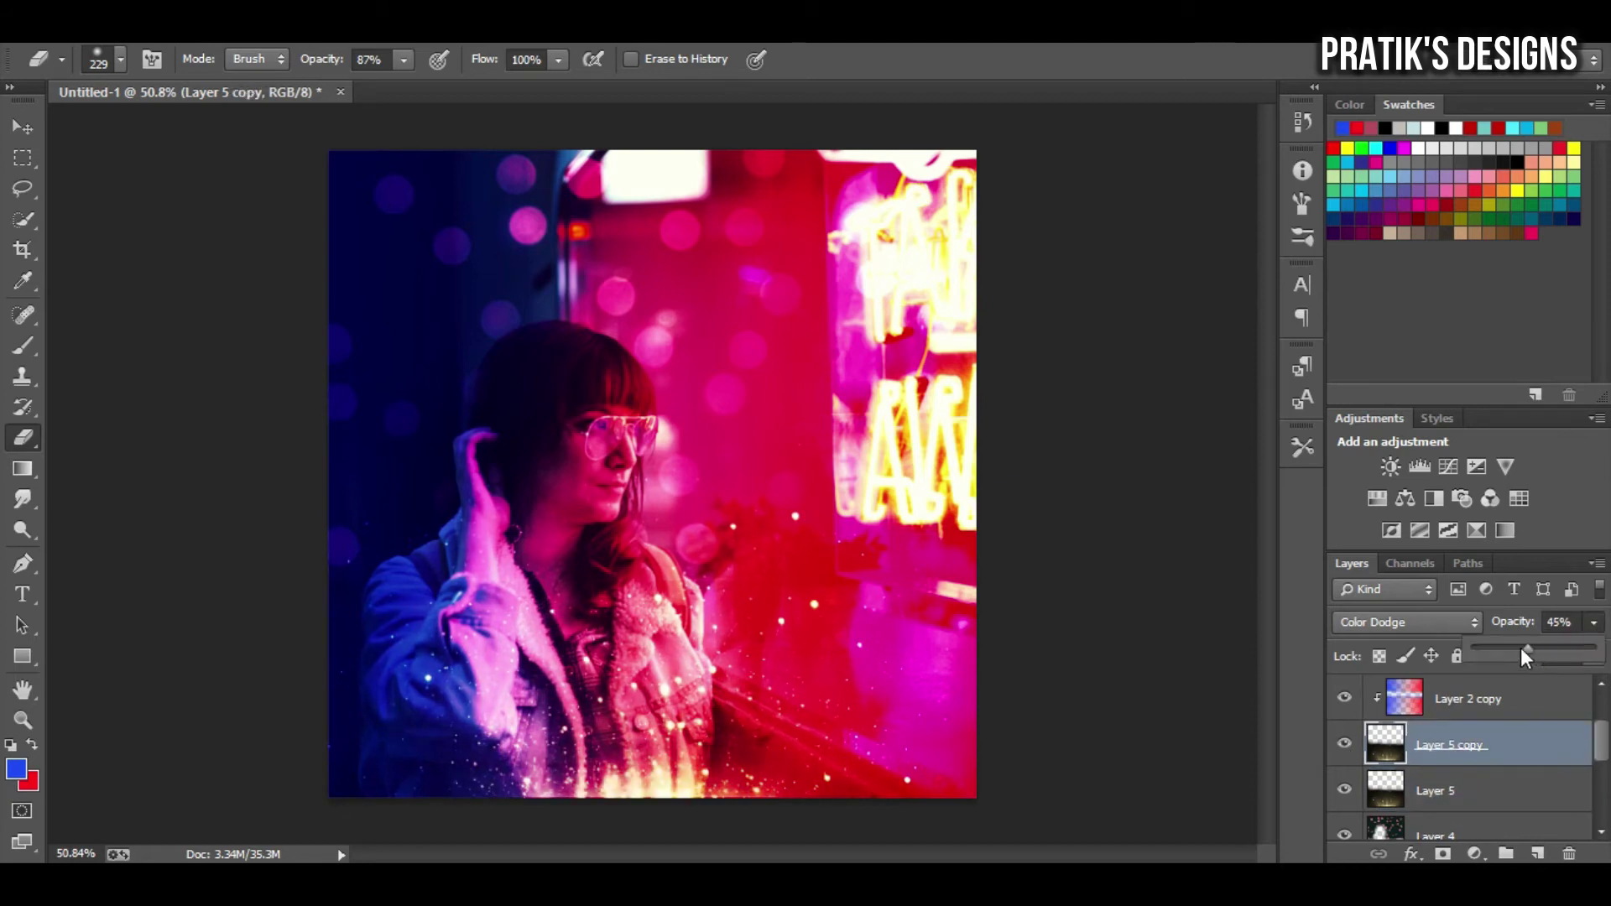
left_click(1468, 787, "shift")
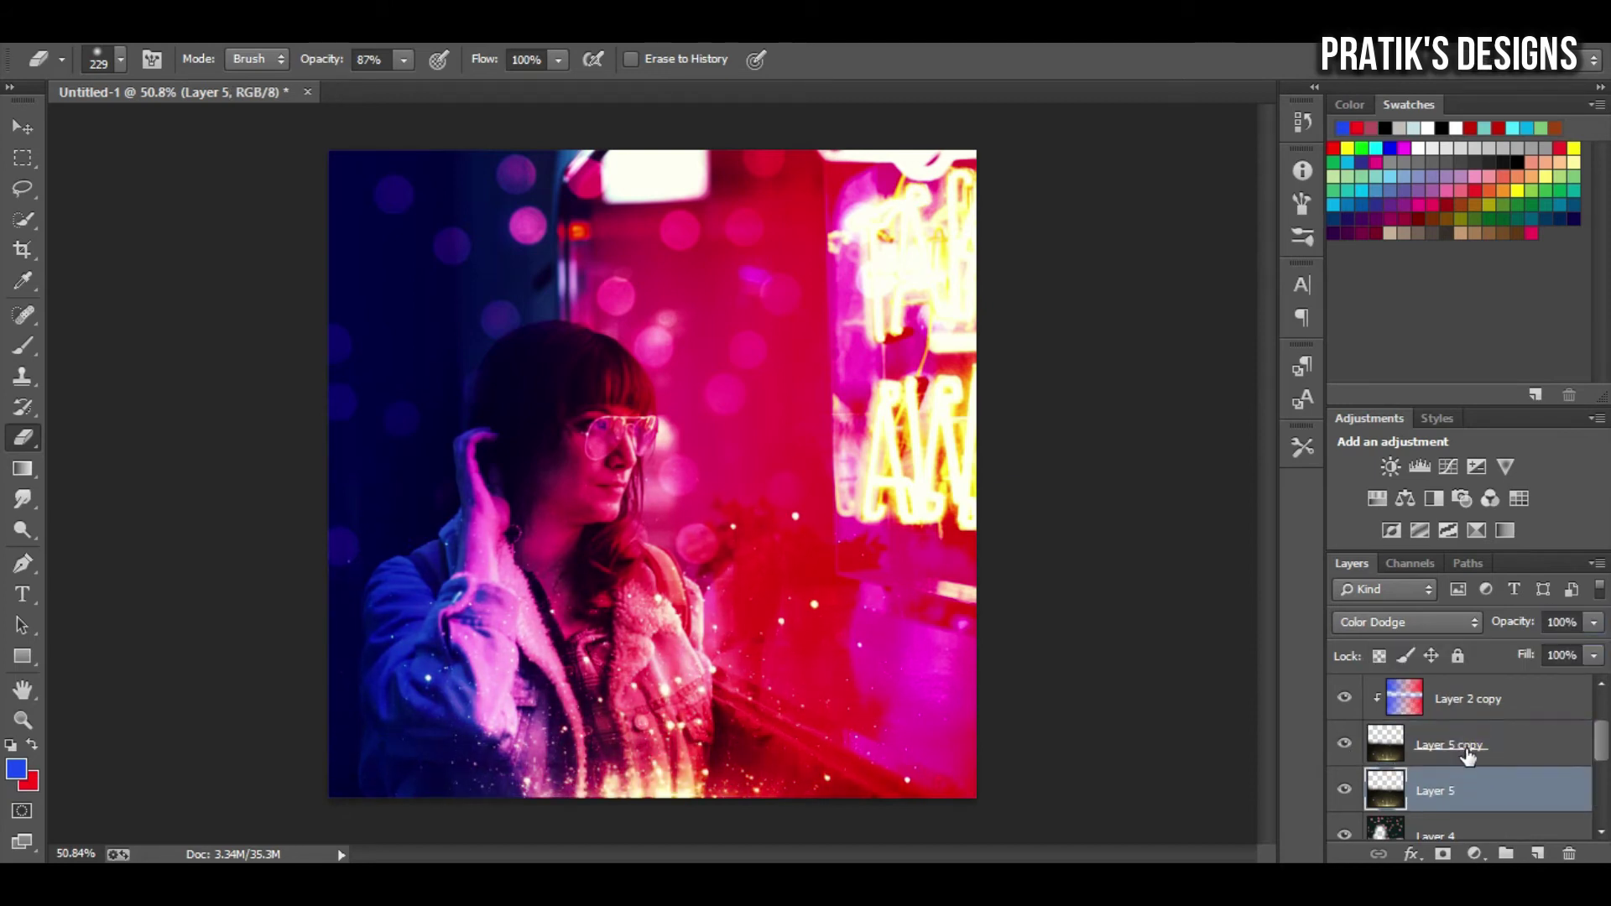
key("ctrl+g")
left_click(1345, 735)
key("ctrl+t")
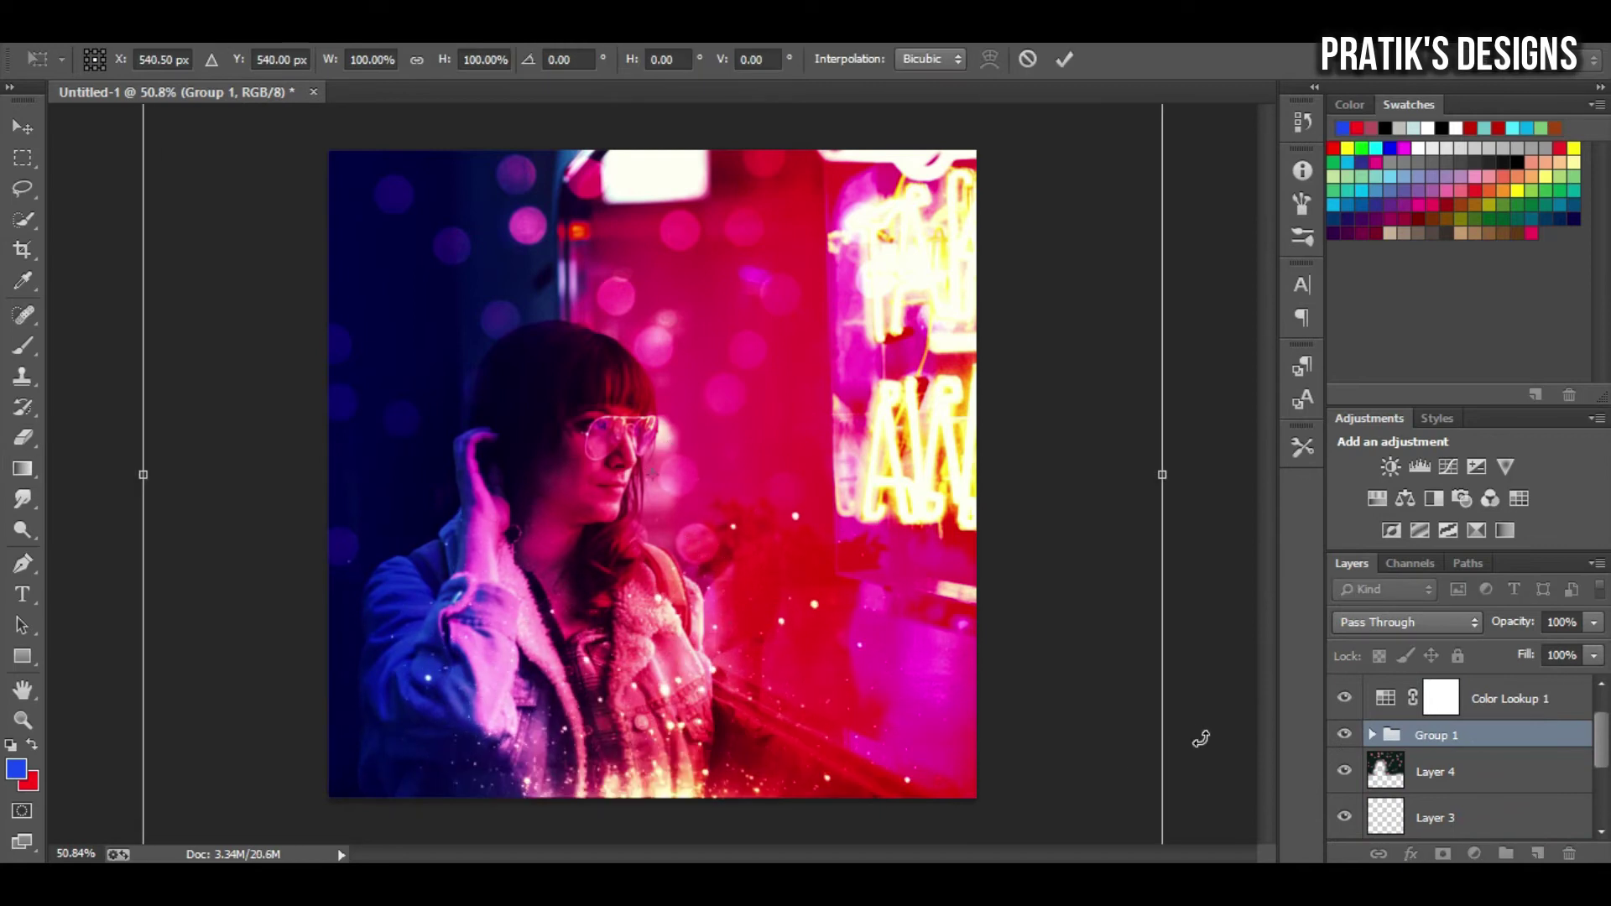
Move the sparkle group to the right, discarding a trial rotation first.
key("Escape")
key("ctrl+minus")
key("ctrl+t")
mouse_move(1172, 694)
left_mouse_down()
mouse_move(1201, 675)
mouse_move(1080, 647)
left_mouse_up()
mouse_move(1191, 662)
left_mouse_down()
mouse_move(1033, 669)
mouse_move(997, 622)
left_mouse_up()
key("Escape")
key("ctrl+plus")
key("ctrl+t")
left_click_drag(764, 686, 873, 684)
key("Return")
key("e")
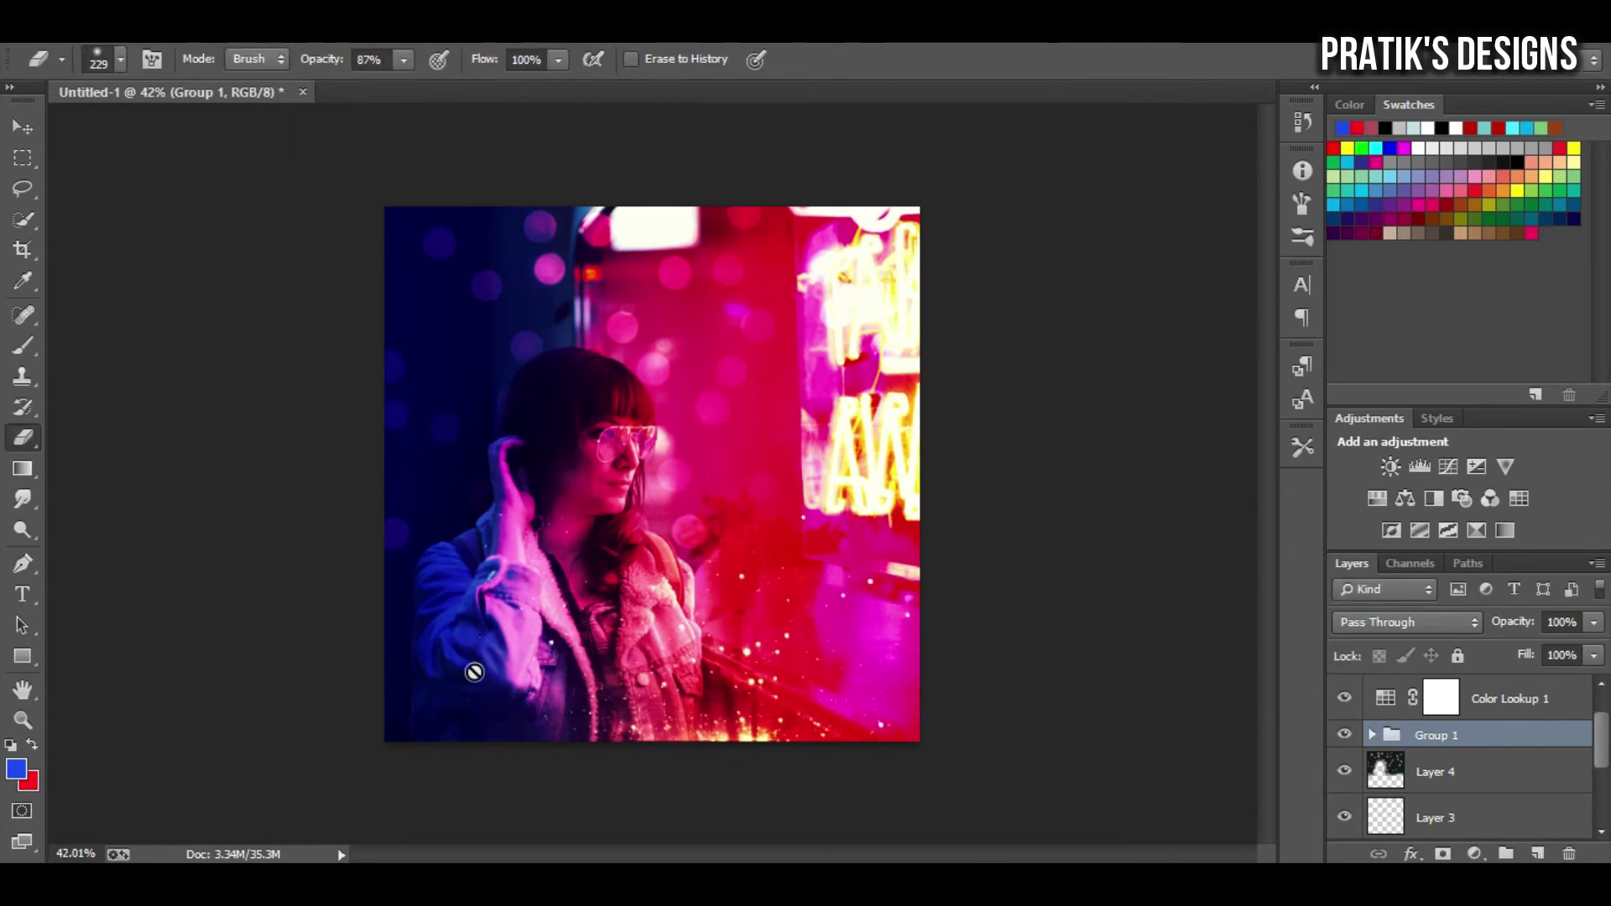
Regroup Layer 5 and Layer 5 copy into Group 1 and inspect its layers.
scroll(1427, 755, "down", 2)
left_click(1469, 722)
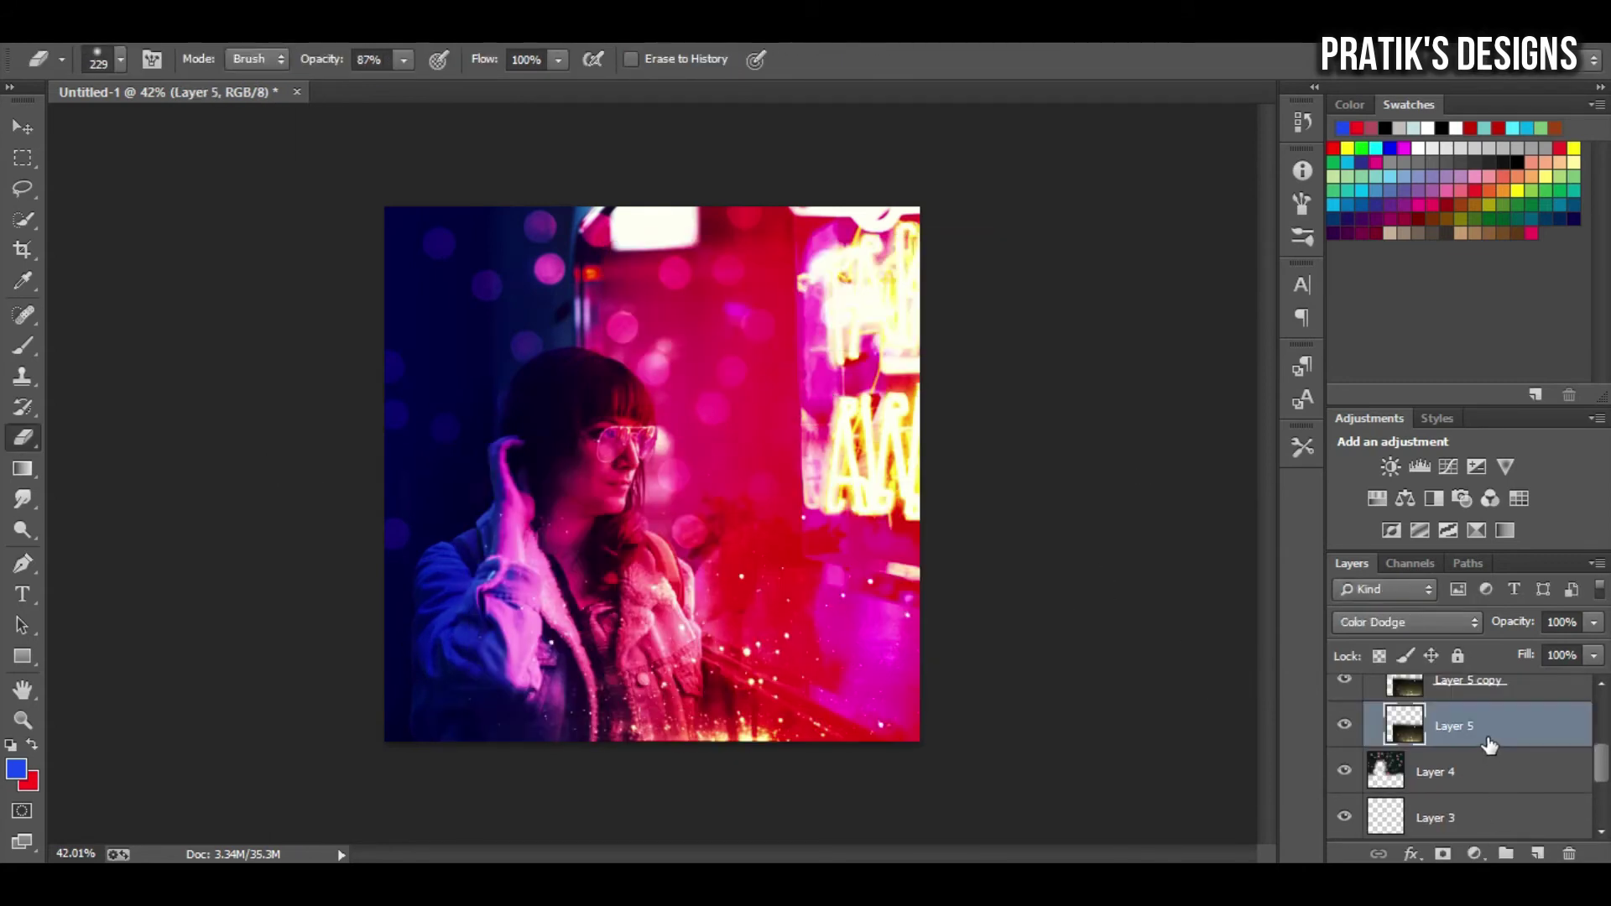
scroll(453, 764, "up", 1)
left_click(1403, 727, "shift")
scroll(979, 636, "down", 1)
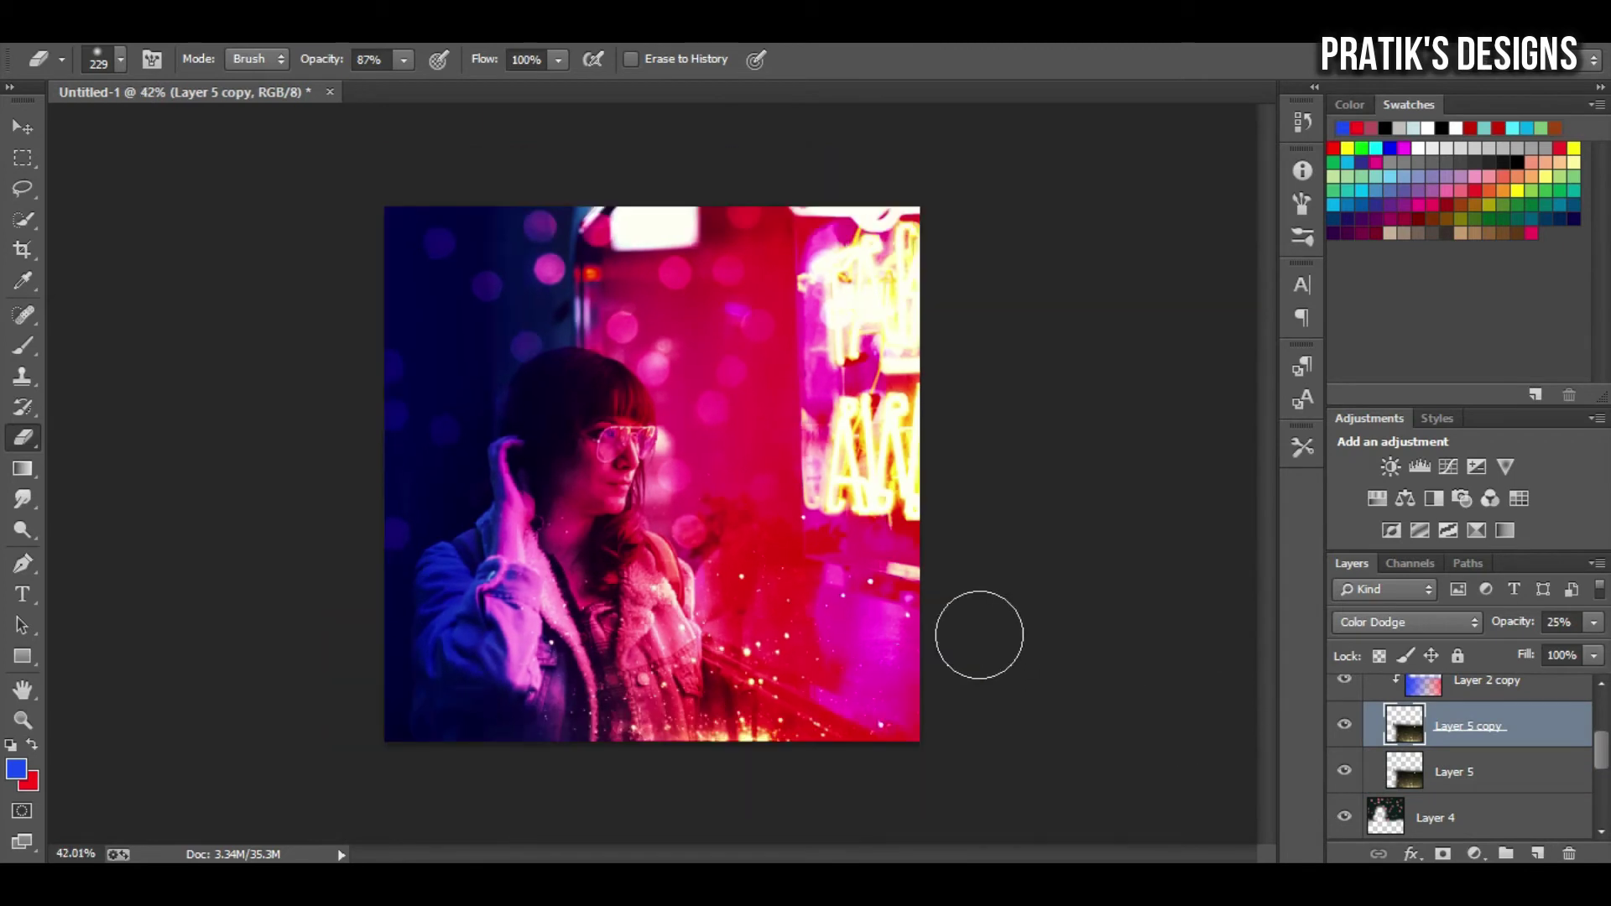
key("ctrl+g")
scroll(999, 651, "up", 1)
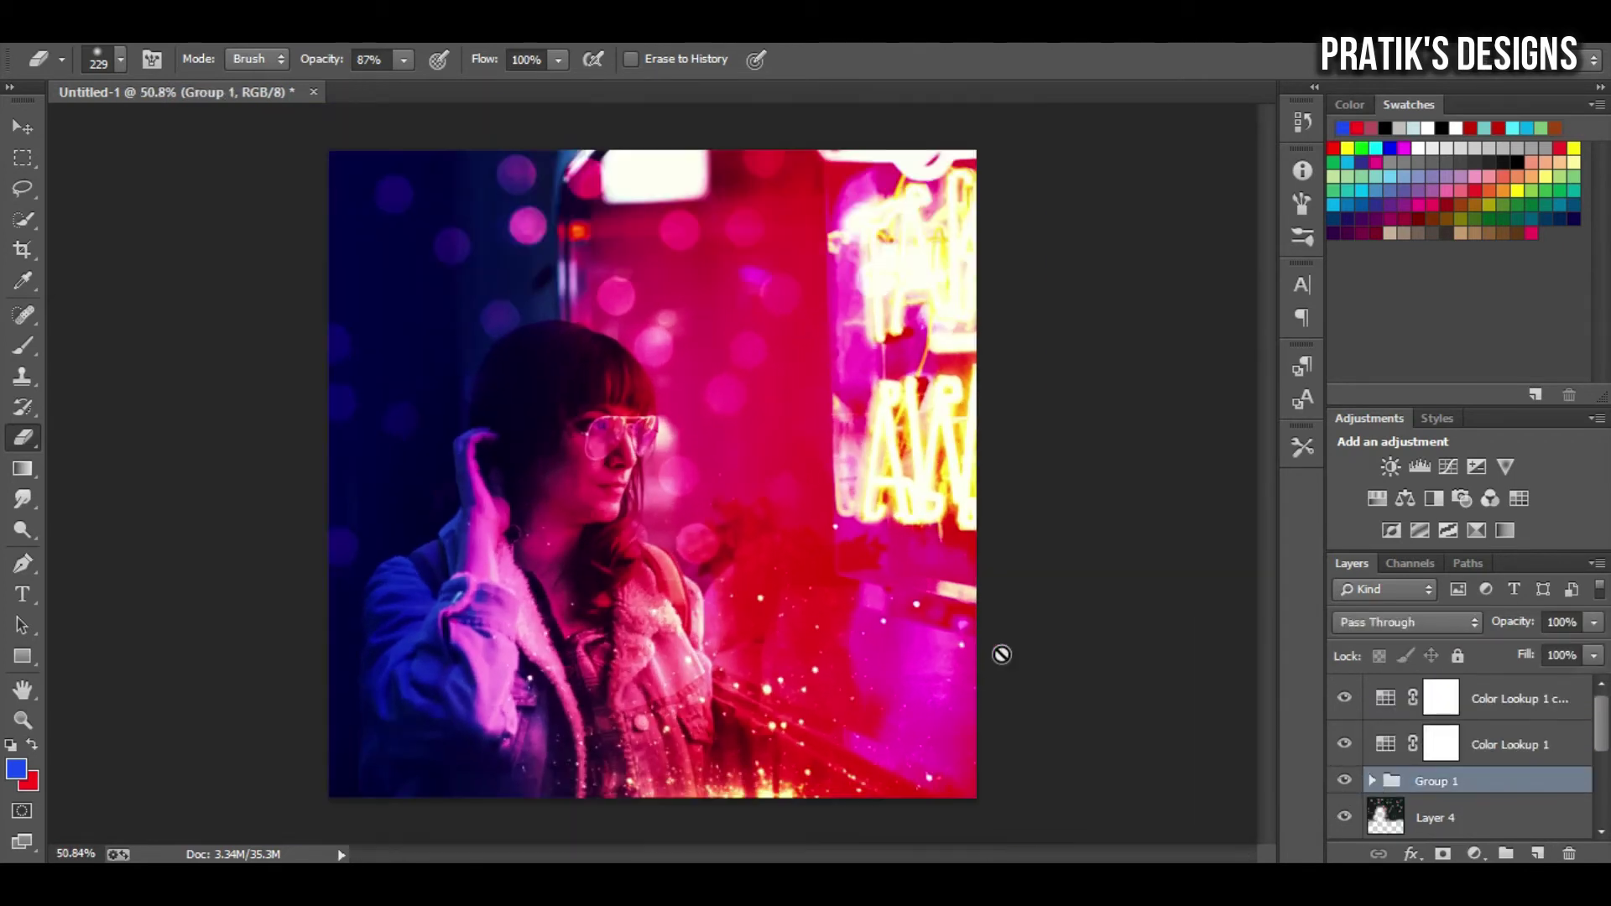
left_click(1372, 781)
left_click(1469, 772)
left_click(1482, 820)
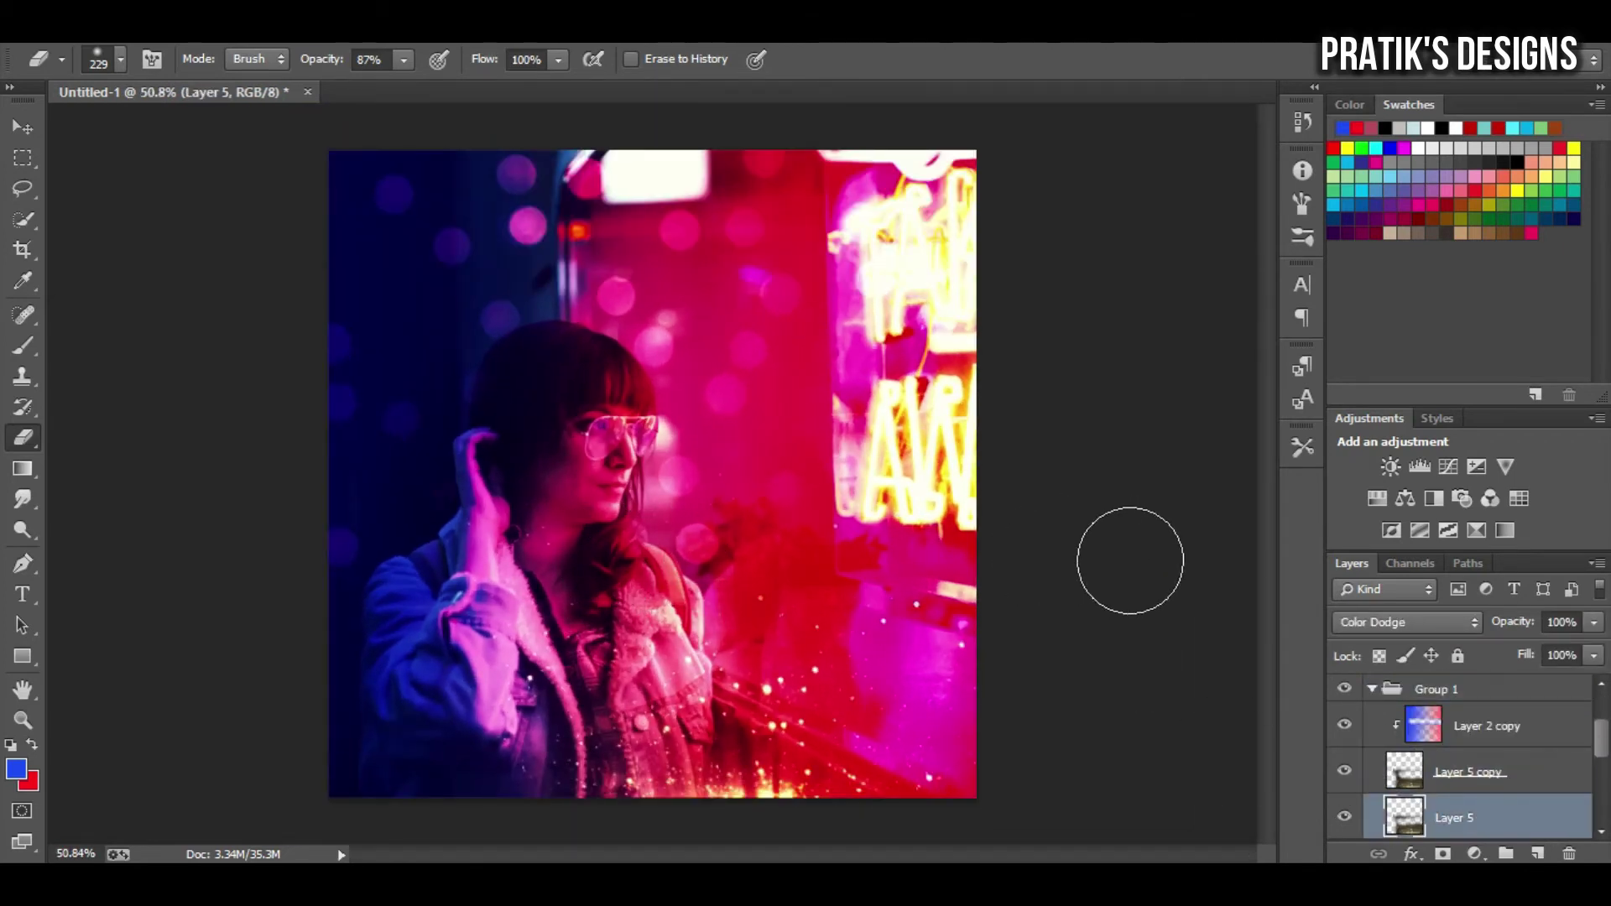
left_click(1373, 690)
Nudge Group 1 slightly with Free Transform and commit the new position.
key("ctrl+t")
left_click_drag(831, 818, 809, 811)
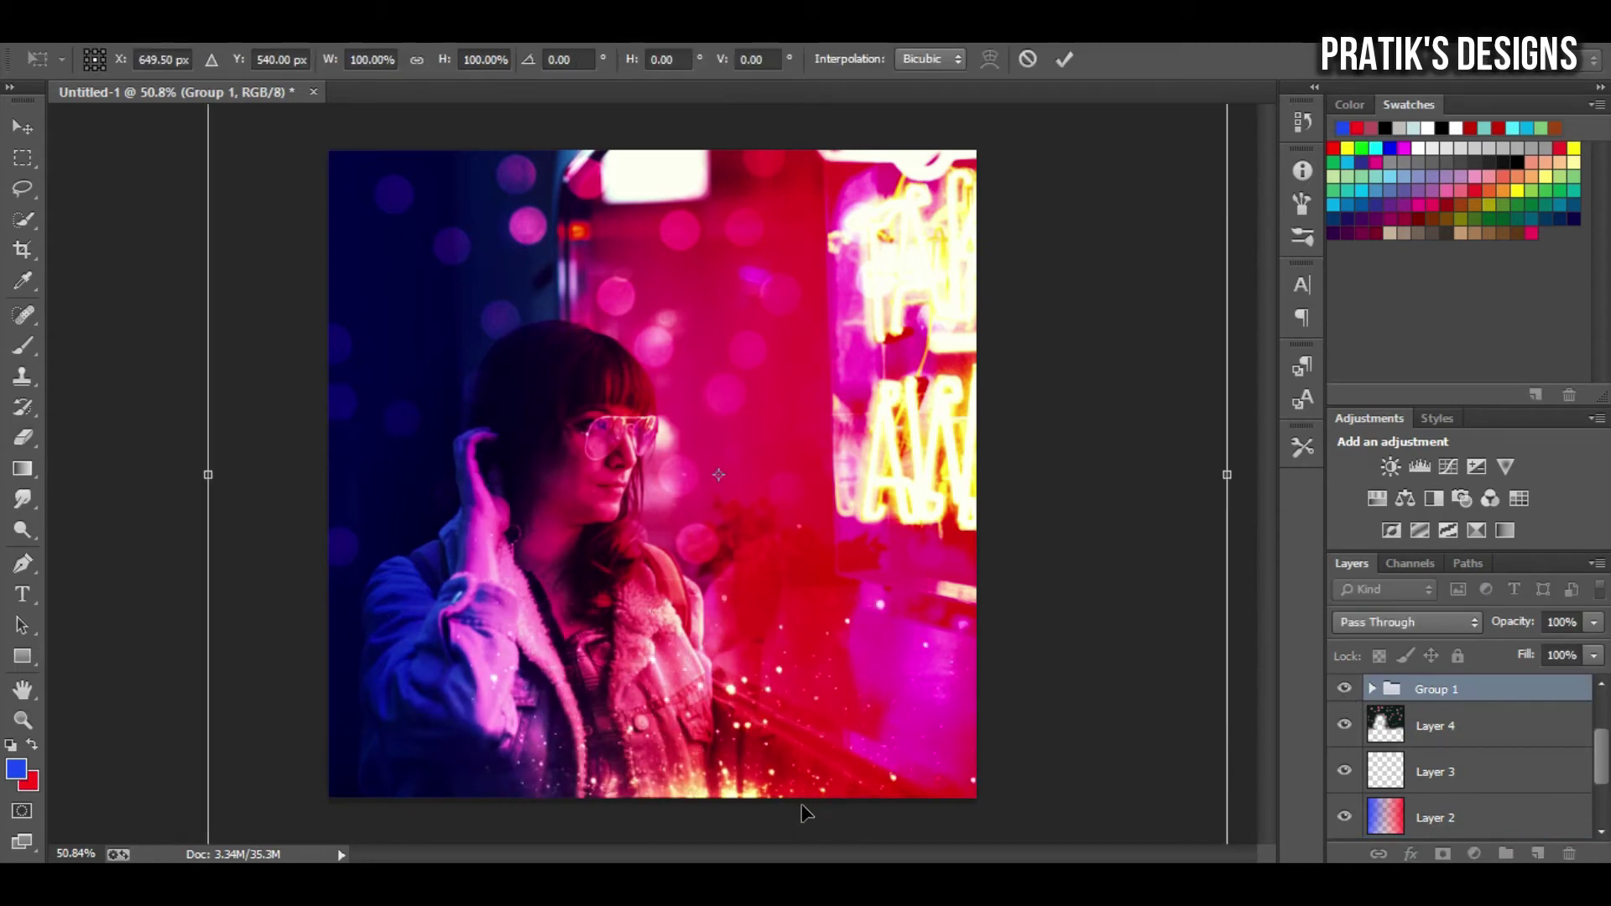
key("Return")
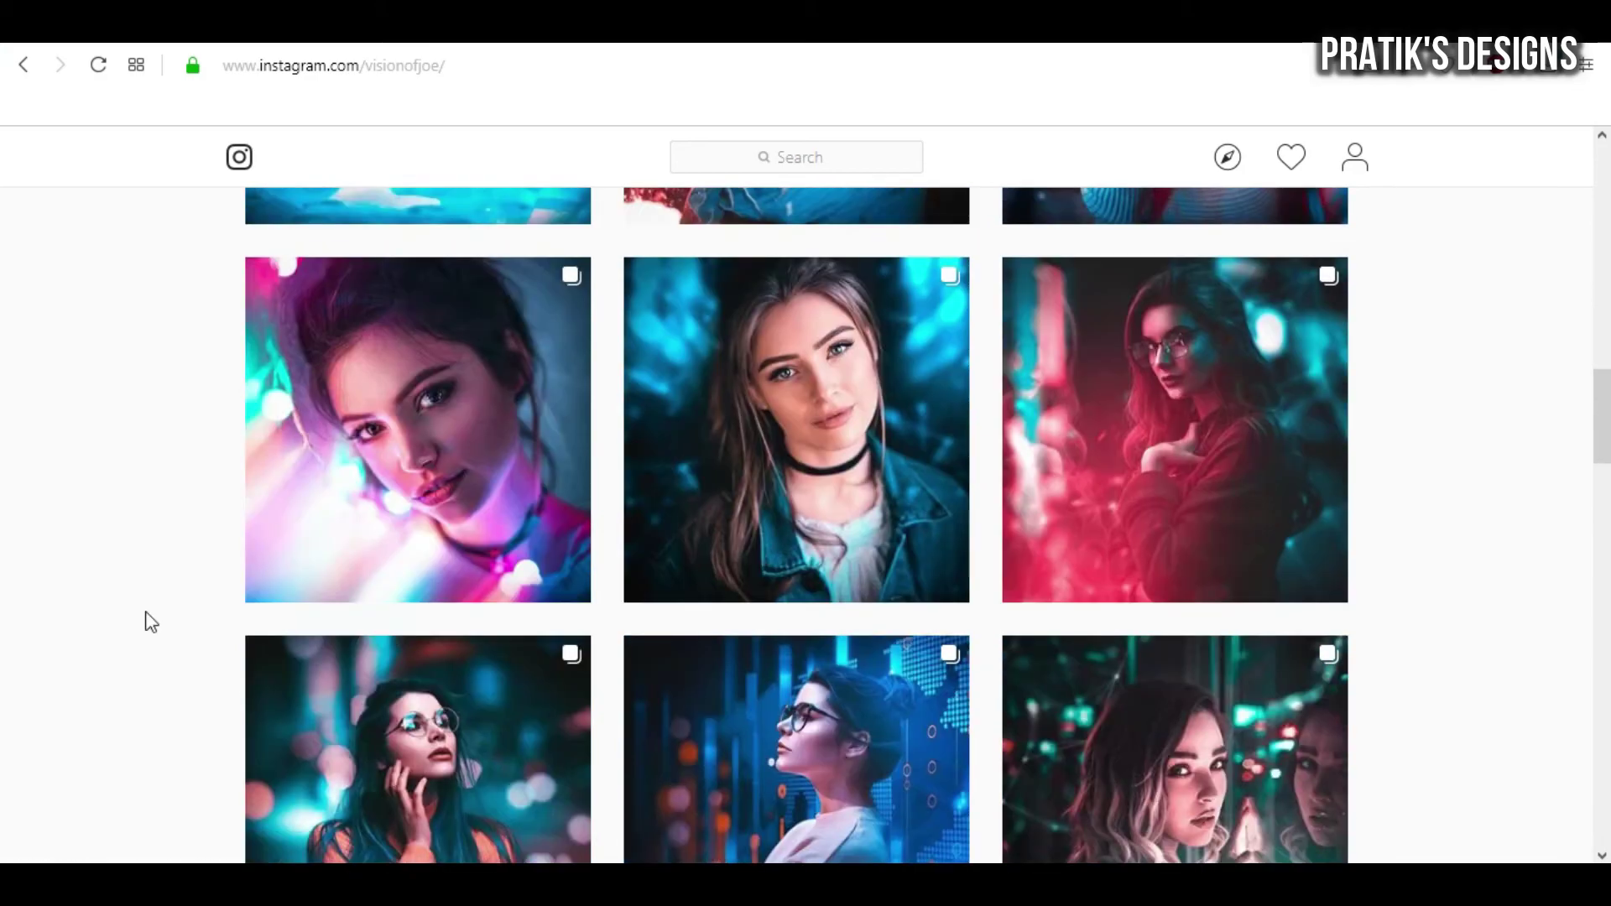
scroll(139, 617, "down", 5)
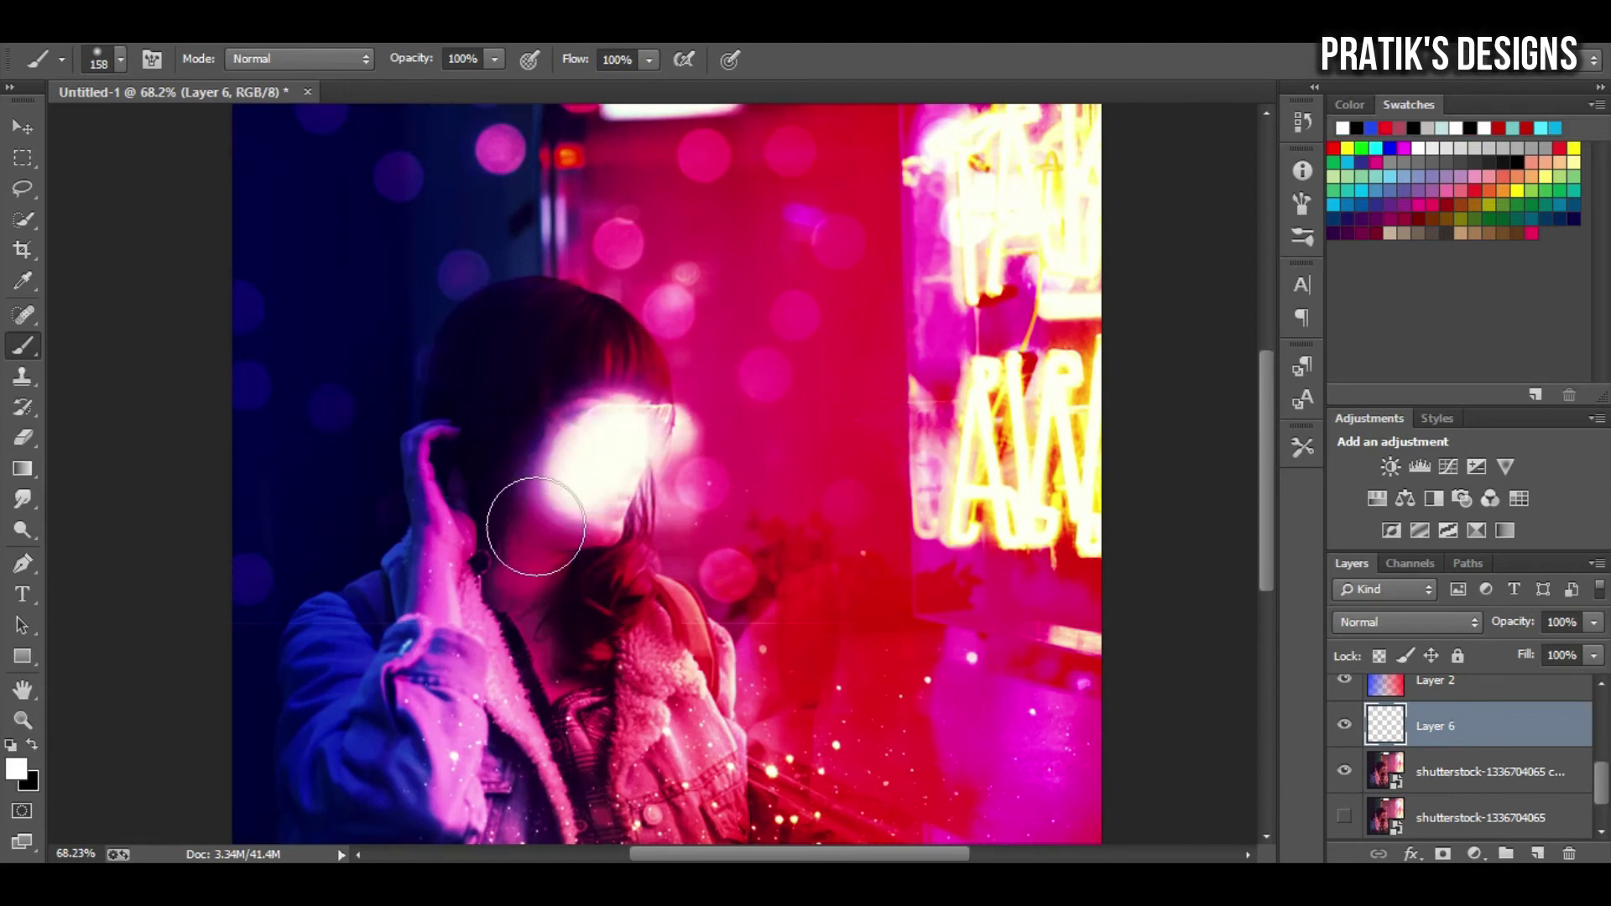
Paint more white over the face and cycle Layer 6's blend modes for the face glow.
left_click_drag(535, 527, 504, 579)
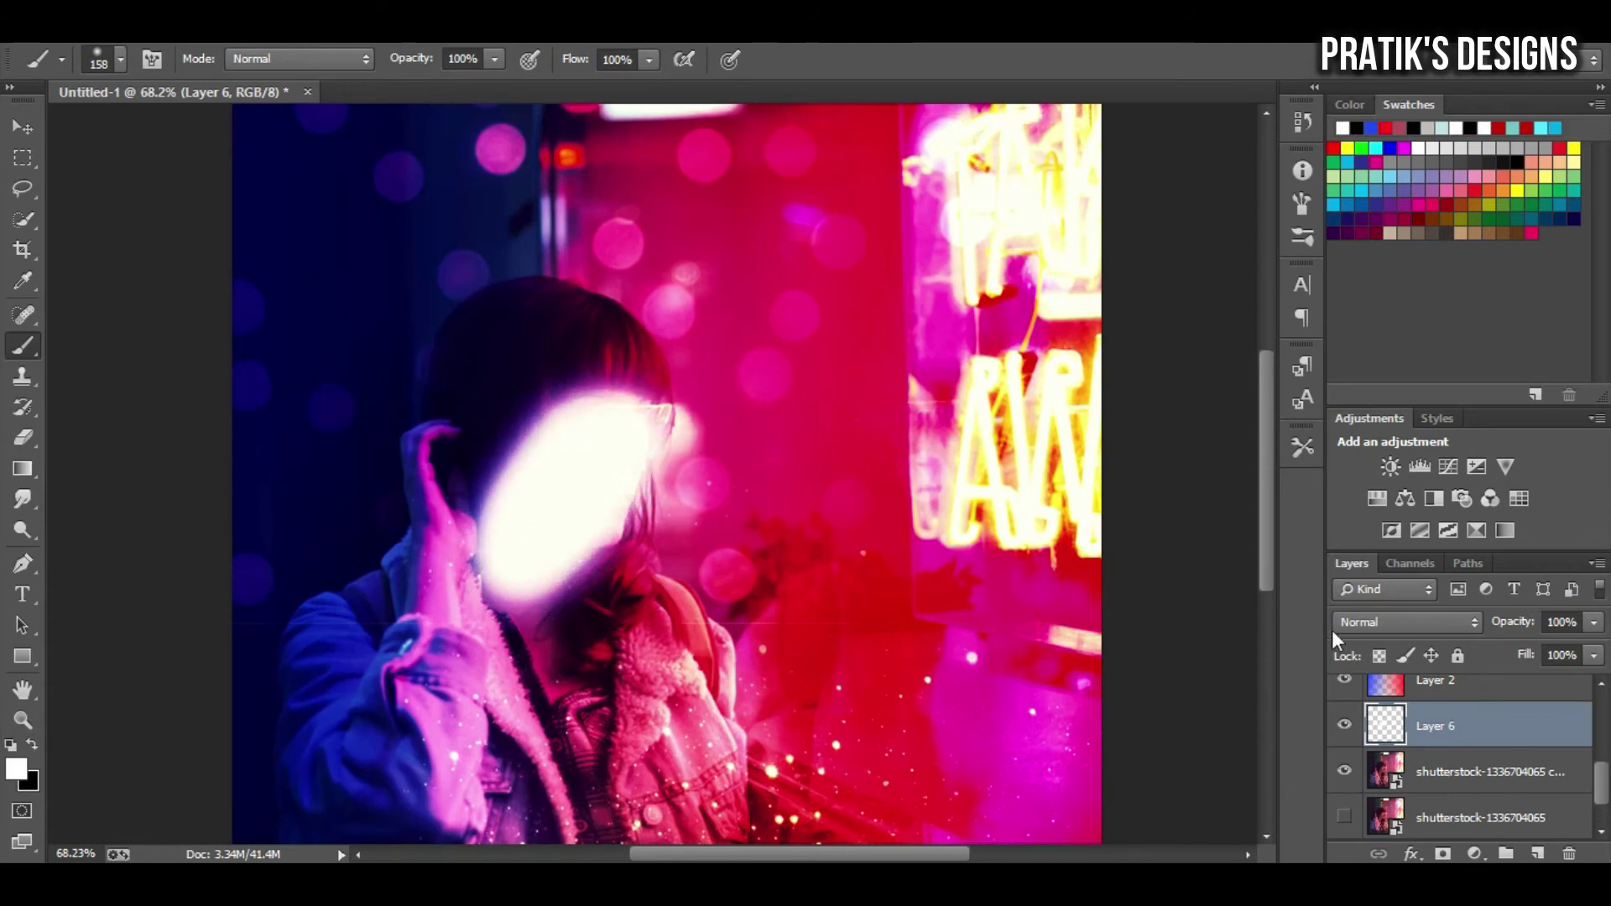
left_click(1359, 625)
left_click(1358, 69)
key("Down")
key("Down")
key("Down")
key("Down")
key("Down")
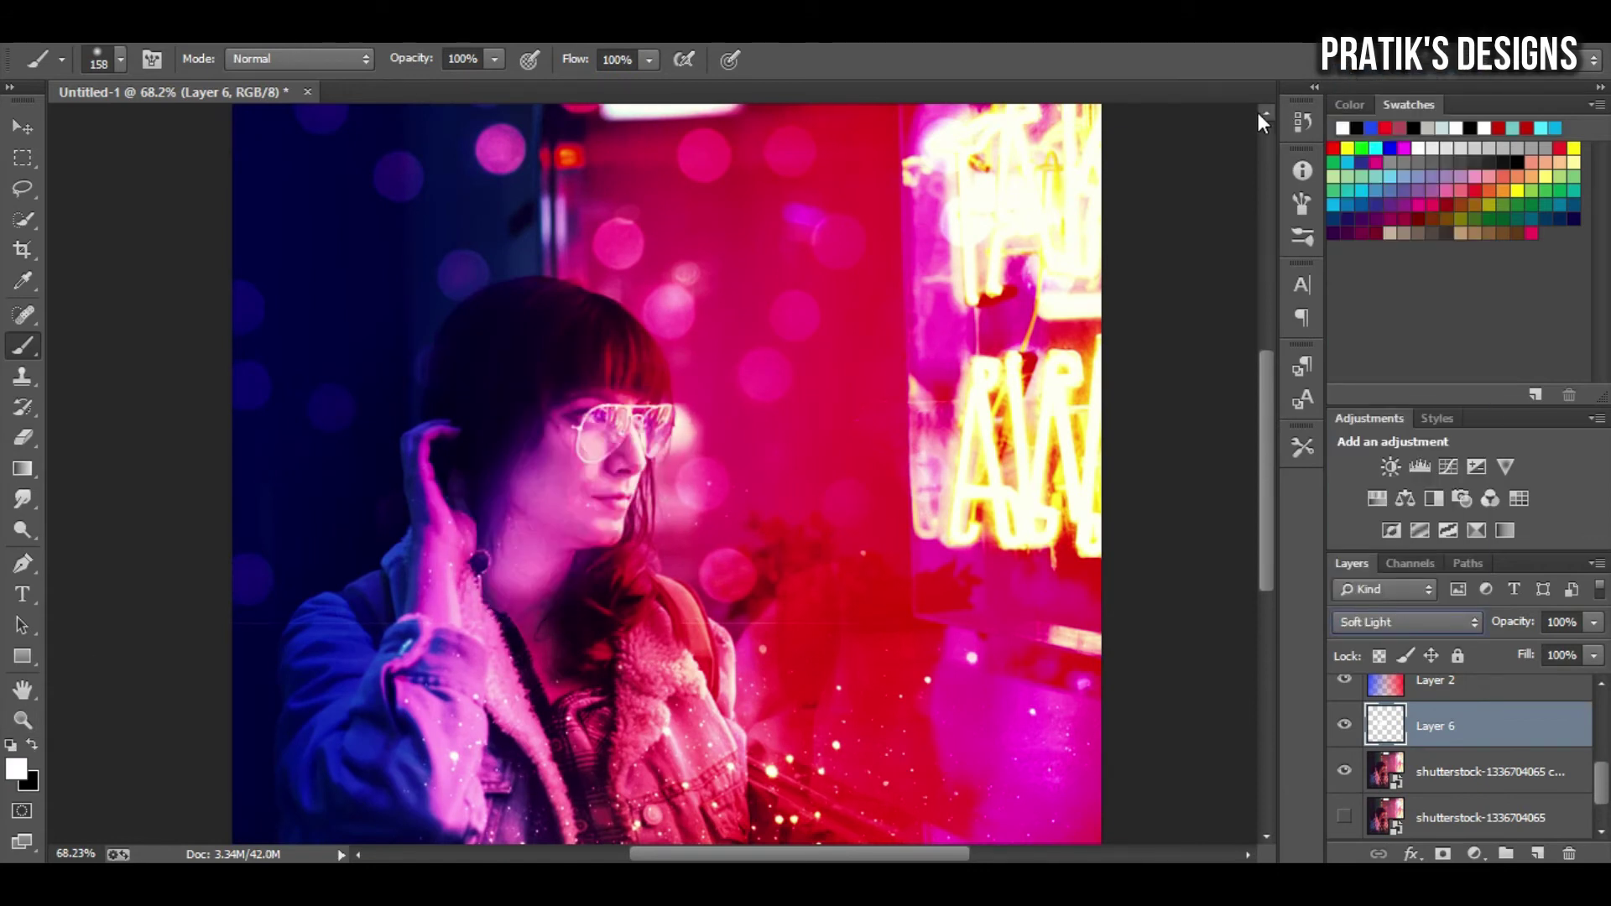
key("Up")
key("Up")
key("Up")
key("Down")
key("Down")
key("Down")
key("Up")
key("Up")
key("Up")
key("Up")
key("Up")
key("Up")
key("Up")
key("Up")
key("Down")
key("Down")
key("Up")
key("Up")
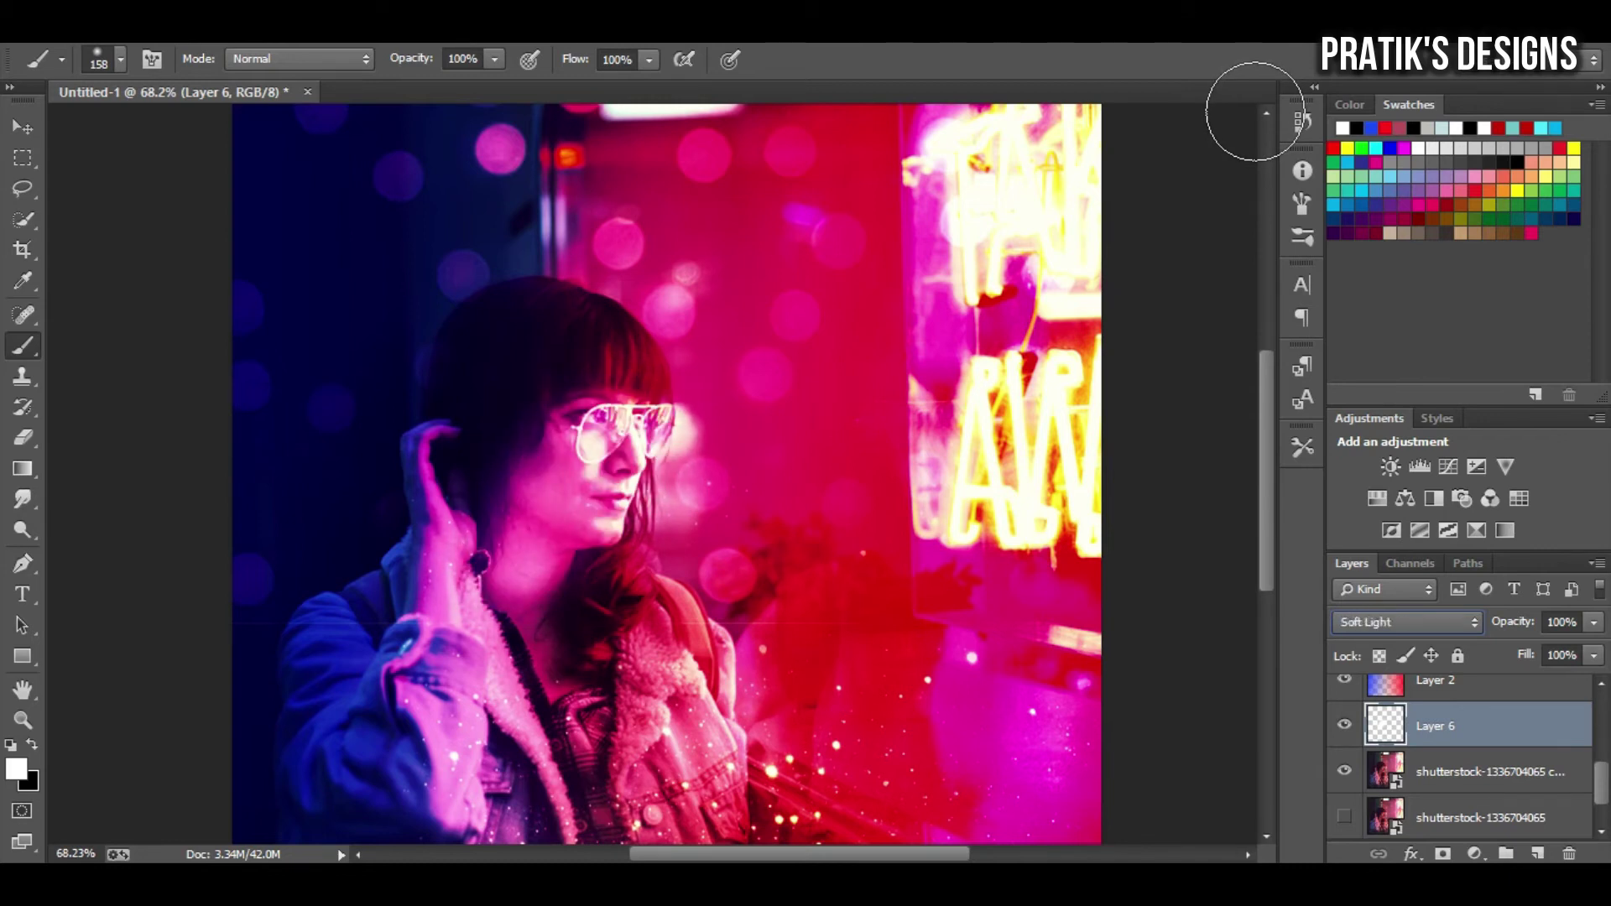
key("Down")
key("Up")
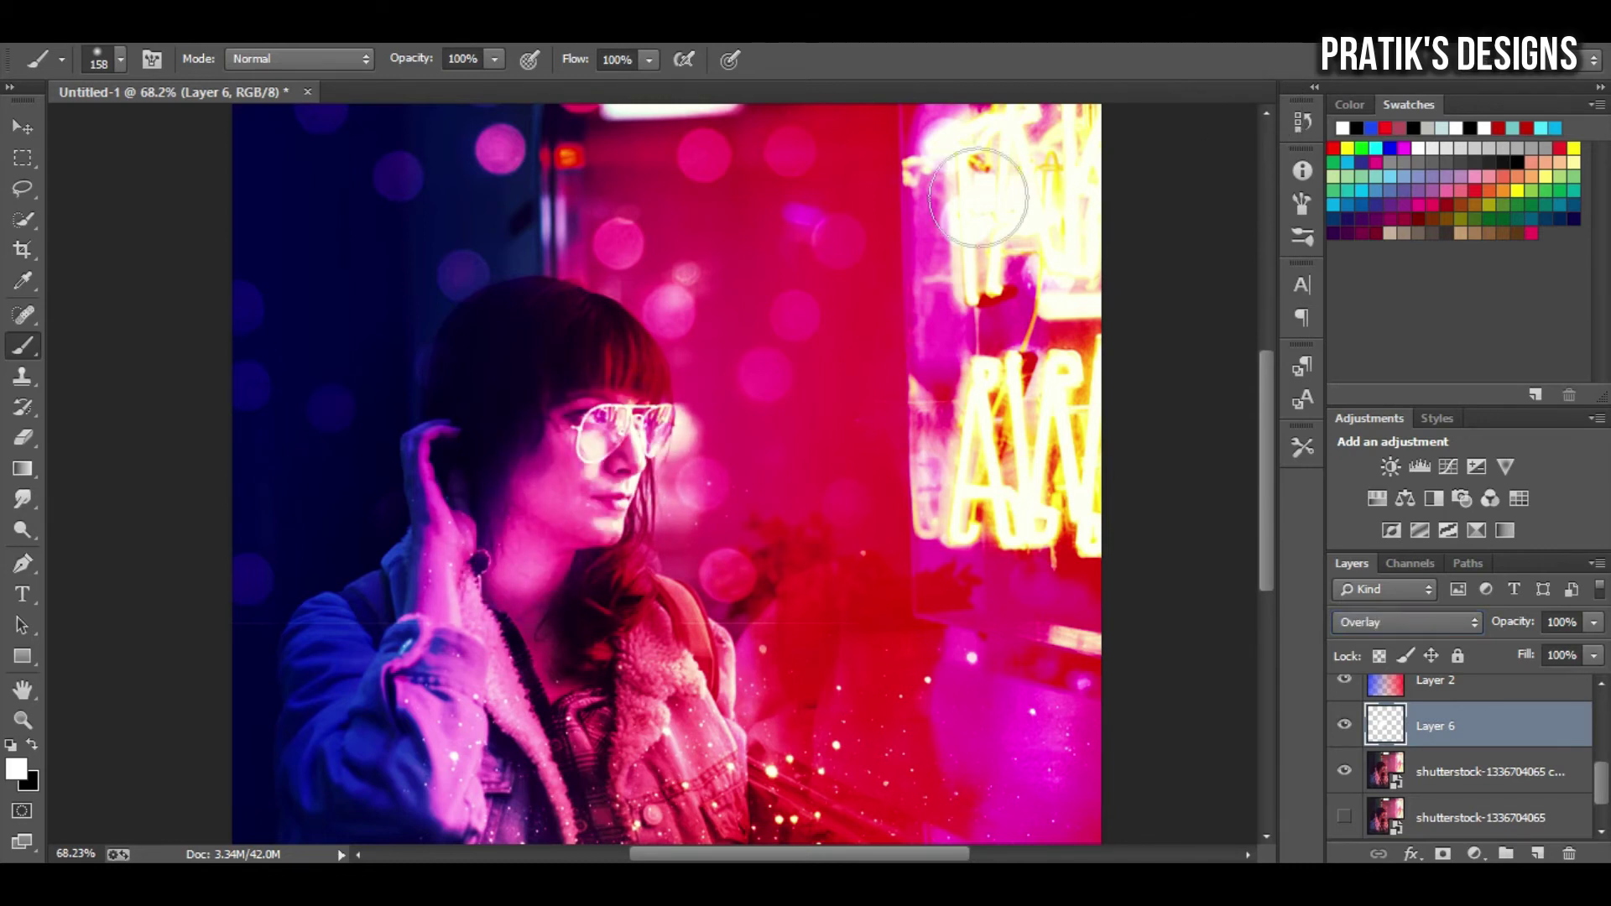
Erase parts of the face glow, repaint white over face, neck and hand, and erase near the hand.
key("e")
key("b")
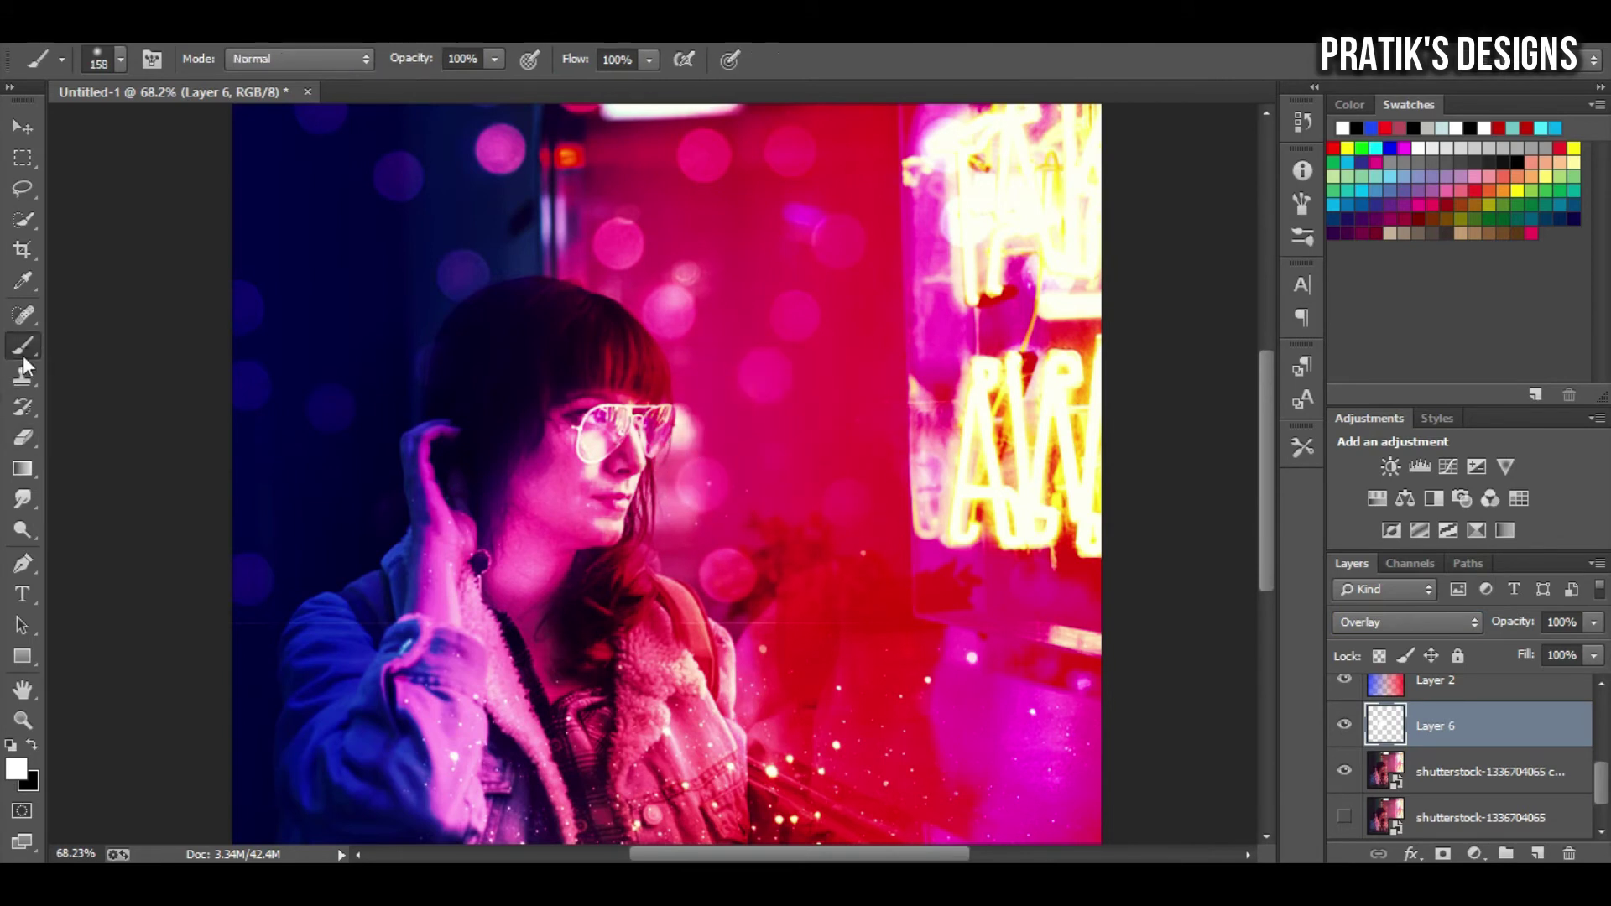
scroll(495, 520, "down", 3)
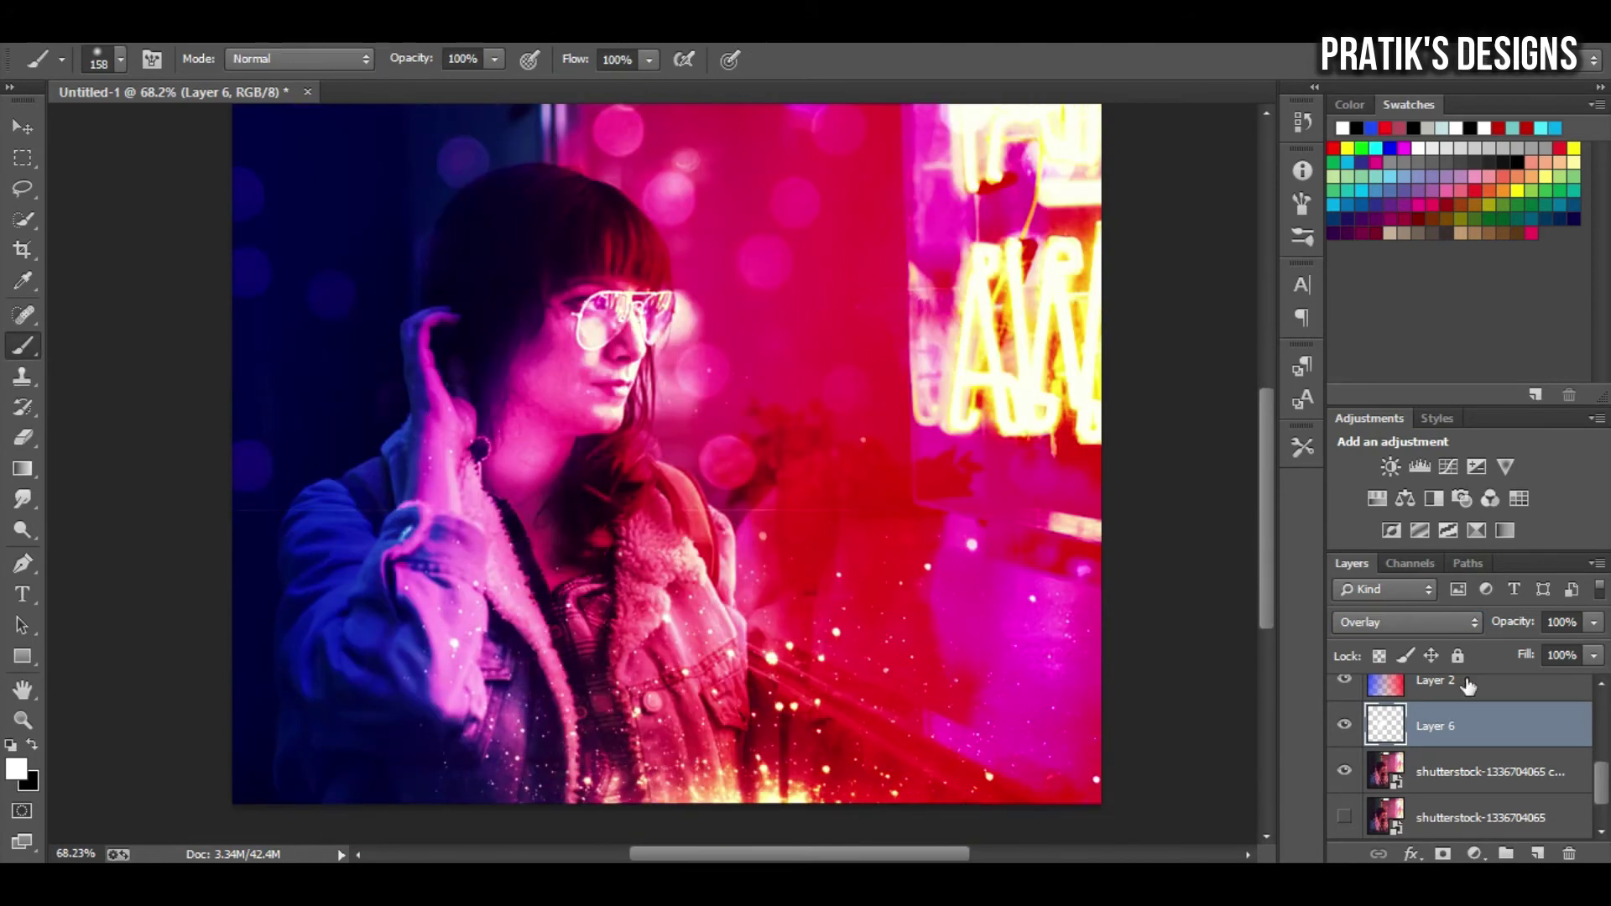
key("e")
mouse_move(520, 369)
left_mouse_down()
mouse_move(532, 521)
mouse_move(593, 324)
left_mouse_up()
key("b")
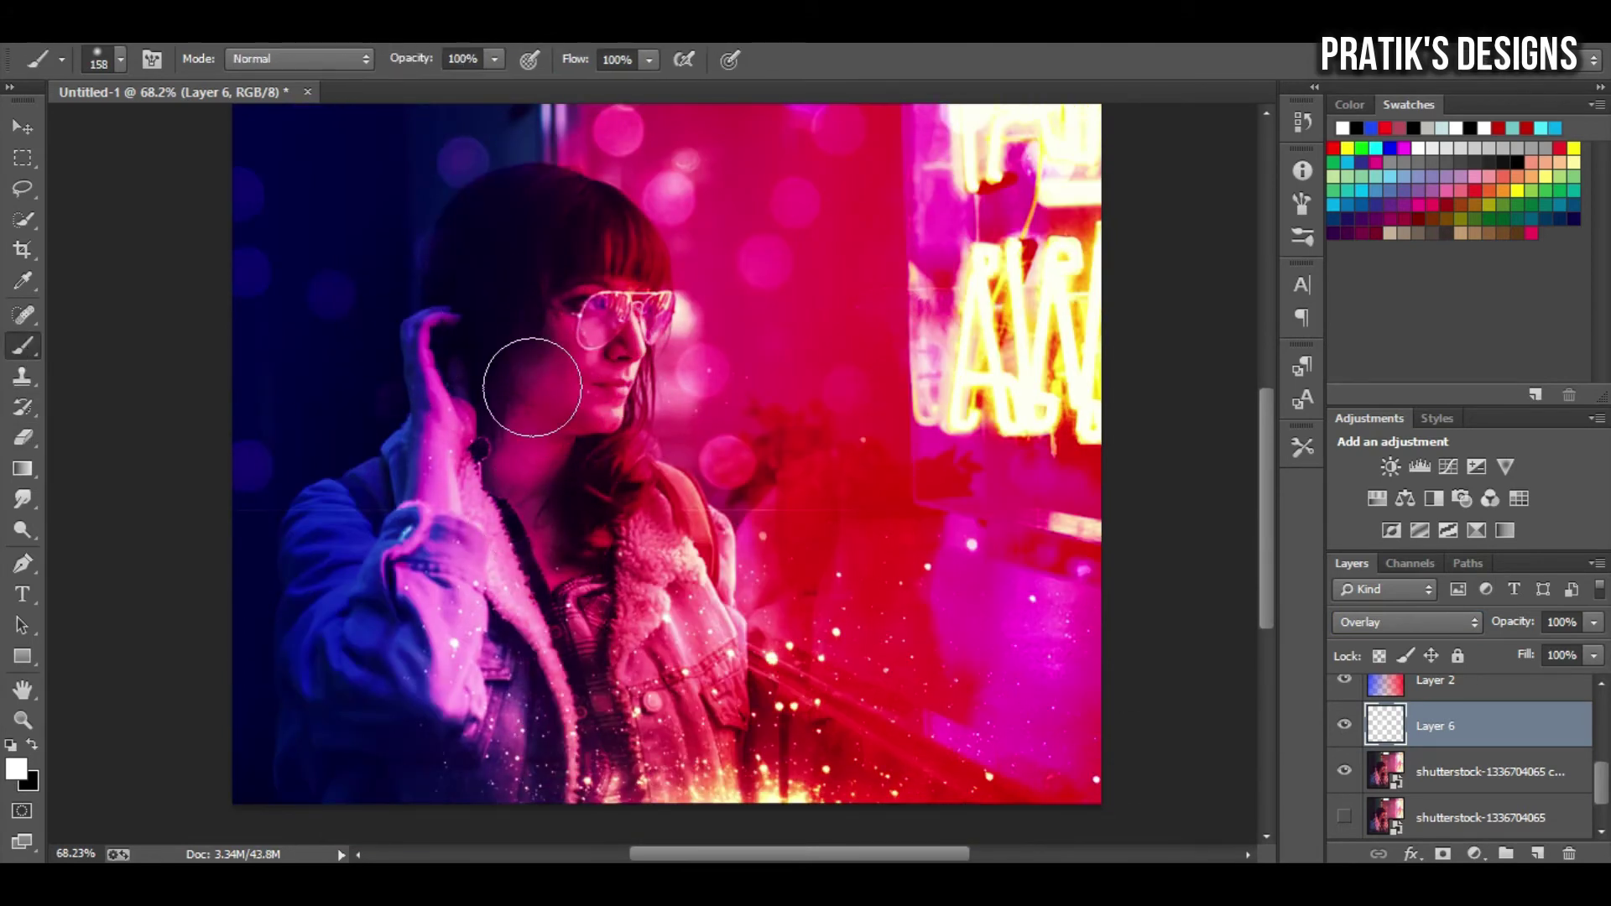
left_click_drag(532, 387, 521, 467)
mouse_move(436, 353)
left_mouse_down()
mouse_move(458, 521)
mouse_move(515, 471)
left_mouse_up()
key("e")
left_click_drag(398, 229, 382, 504)
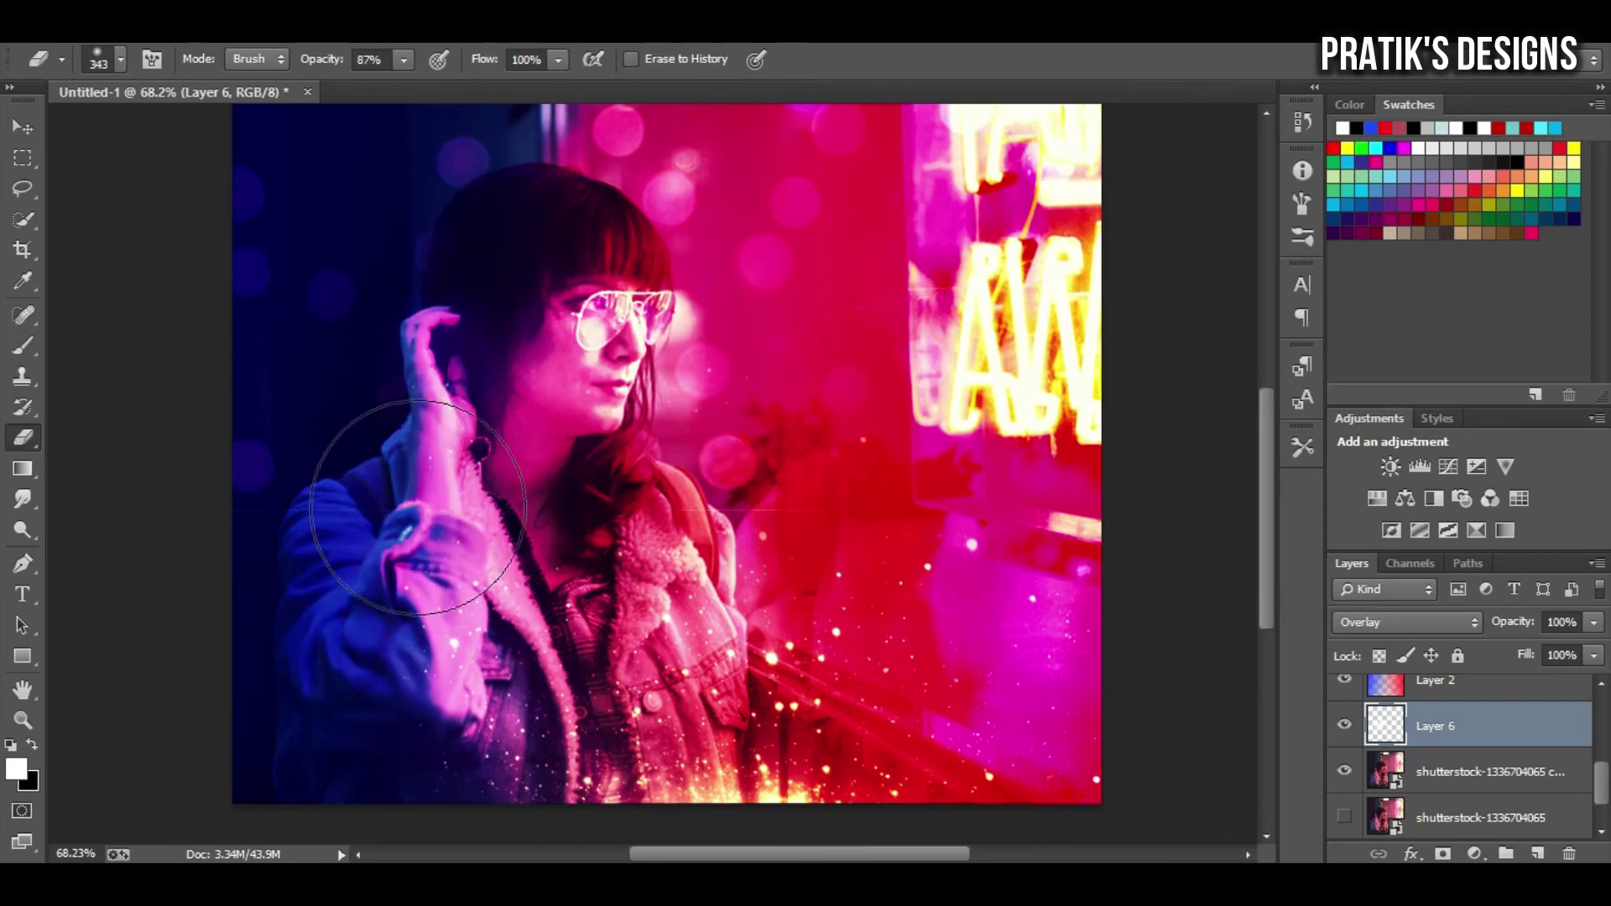
Lower Layer 6's opacity to 70%.
scroll(503, 252, "up", 3)
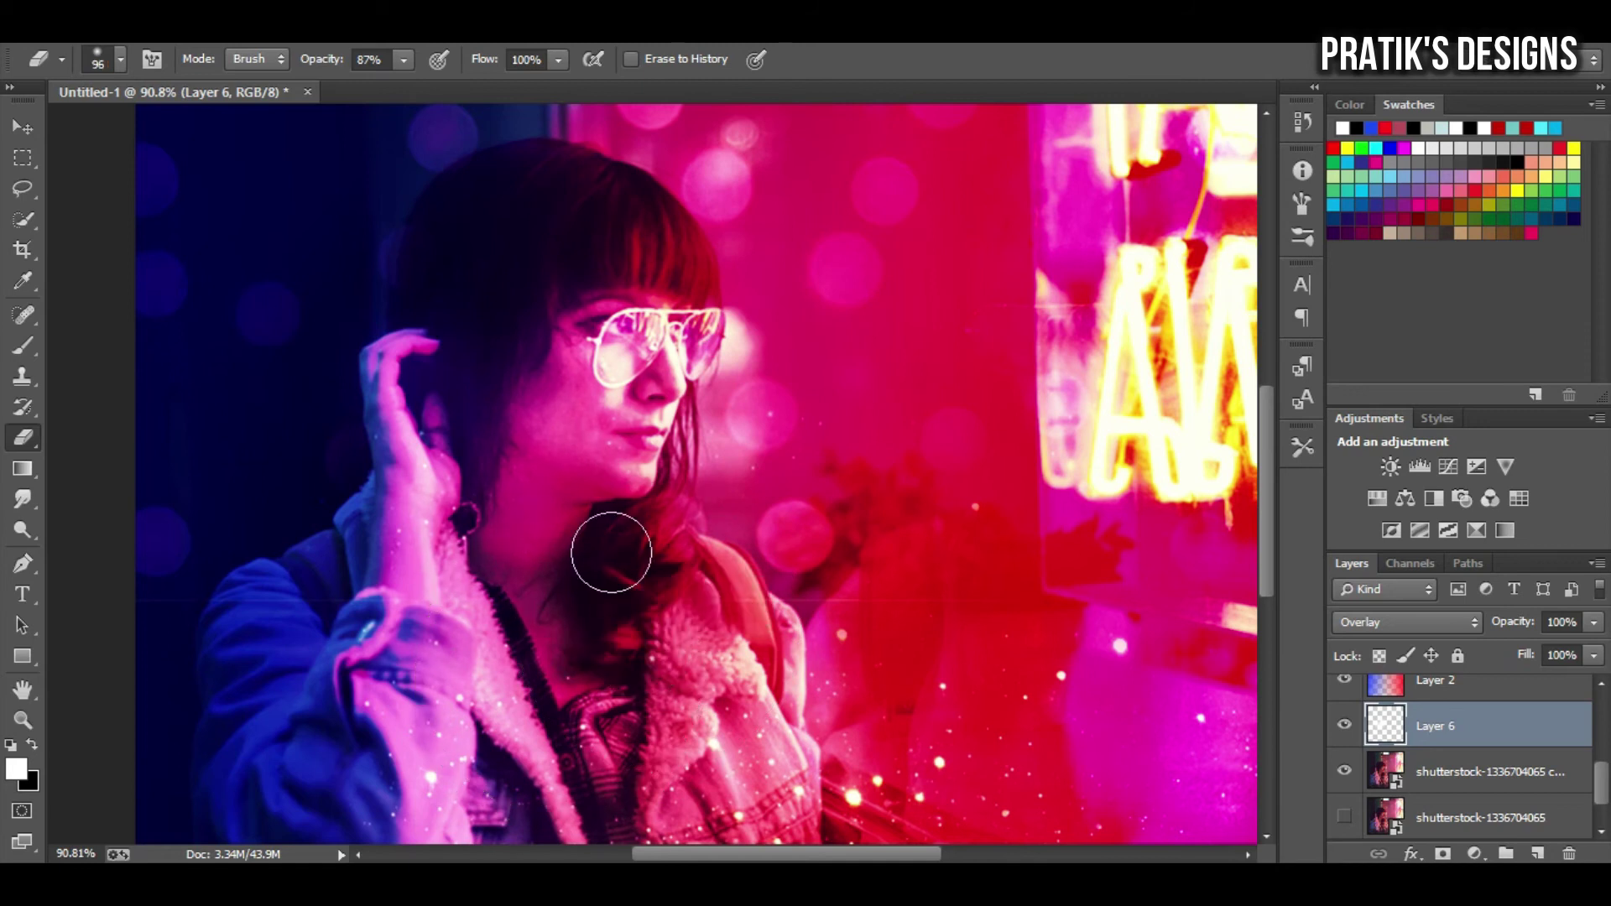
scroll(672, 621, "down", 3)
scroll(528, 461, "up", 2)
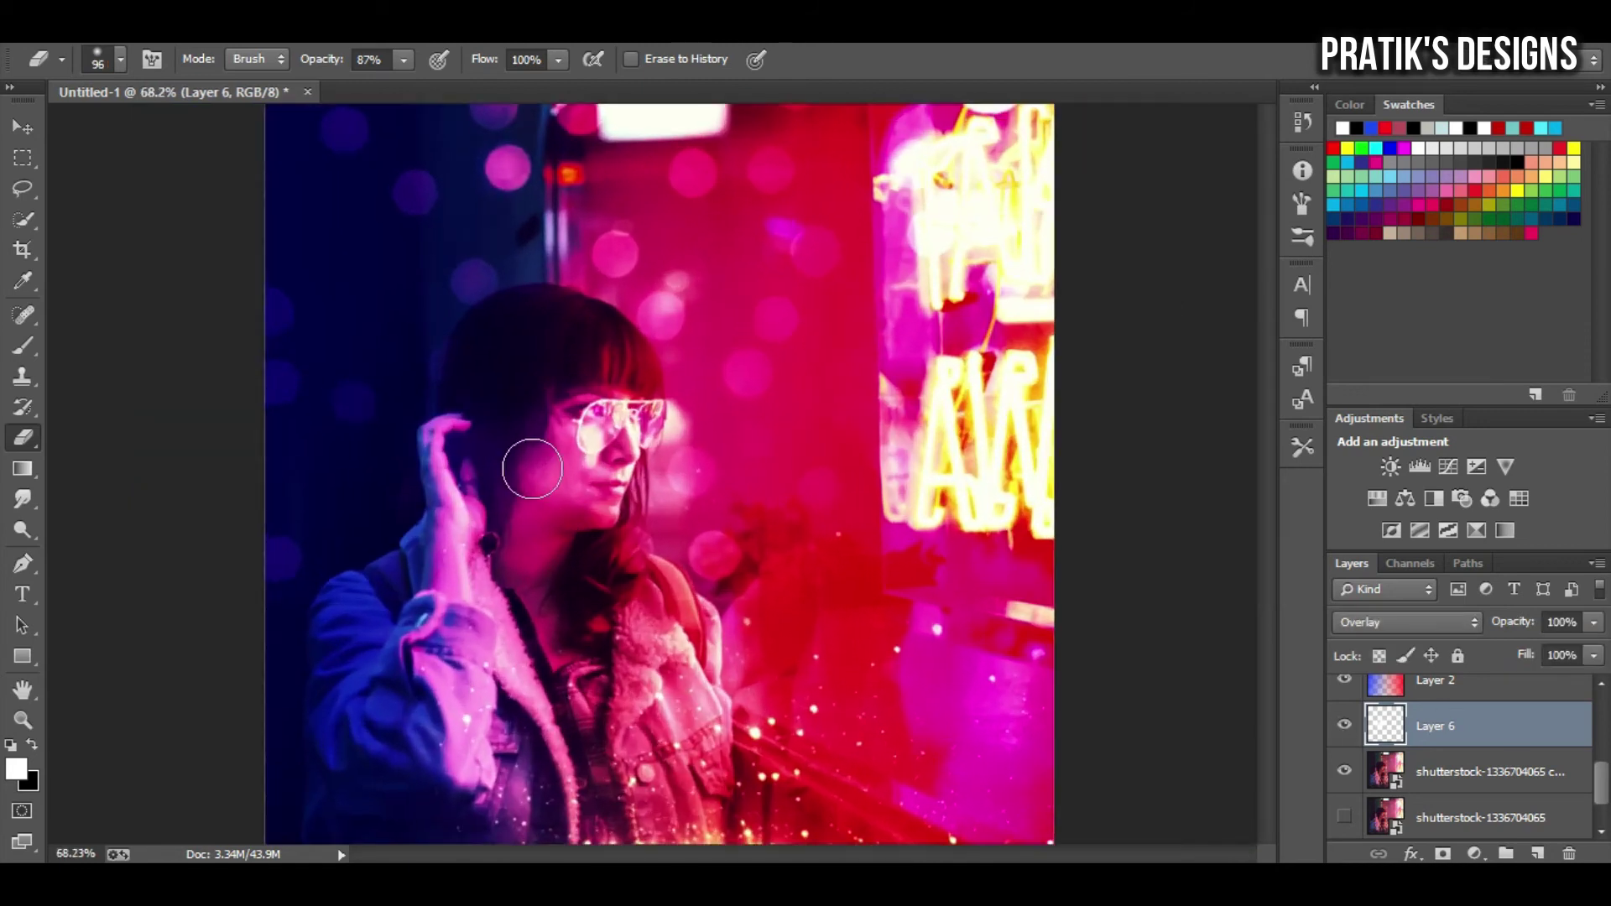
scroll(504, 504, "down", 1)
scroll(587, 541, "up", 1)
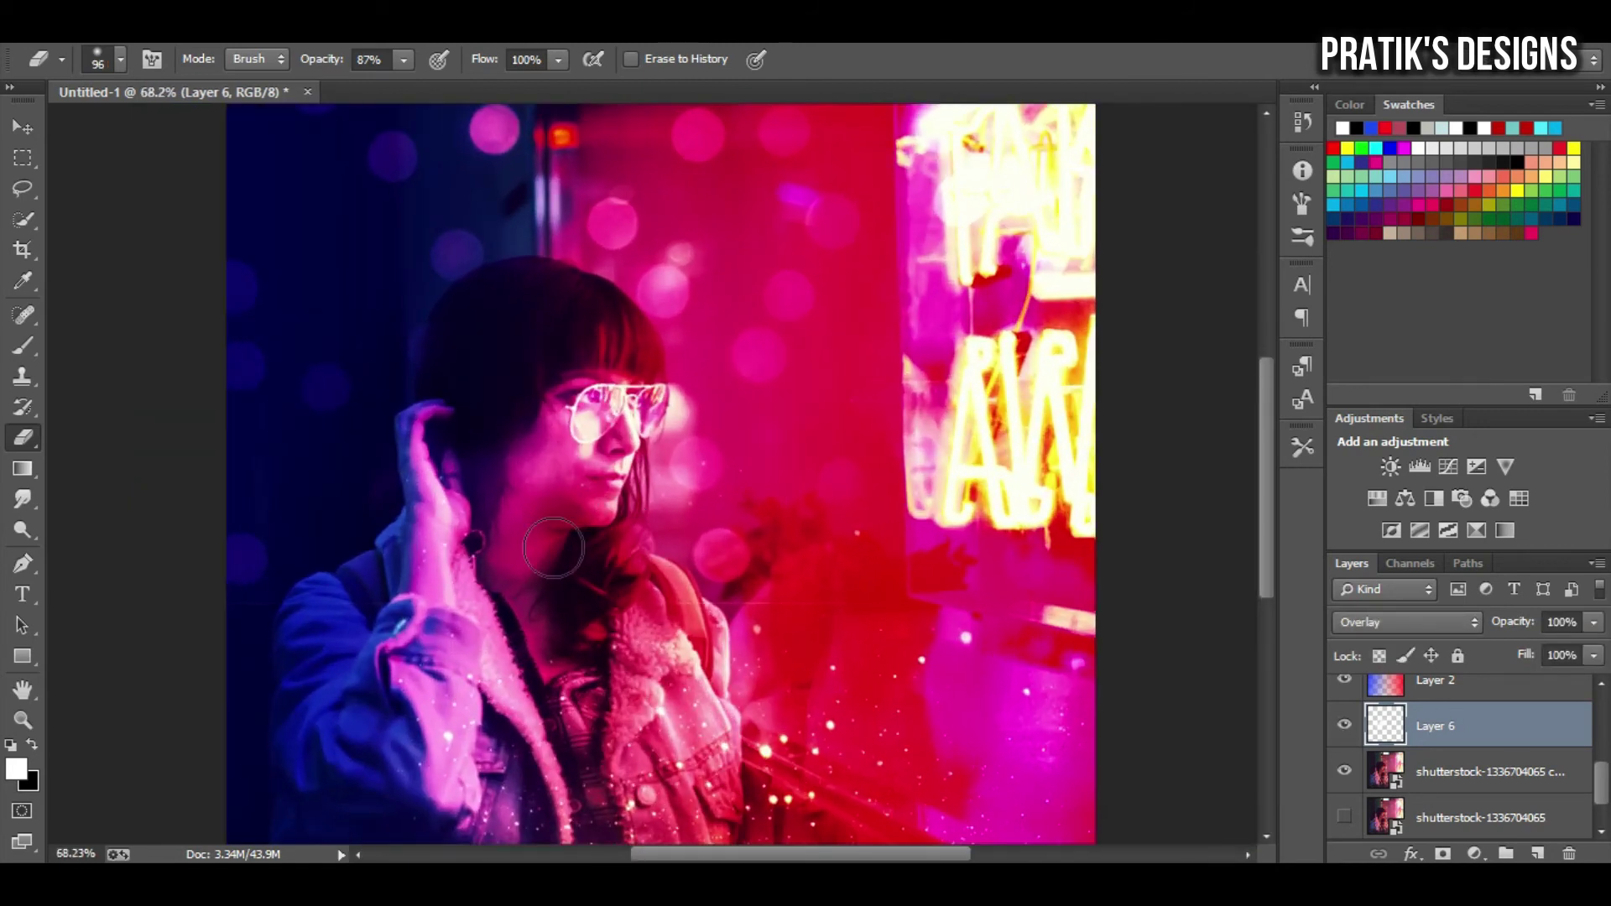
left_click(25, 373)
left_click(24, 437)
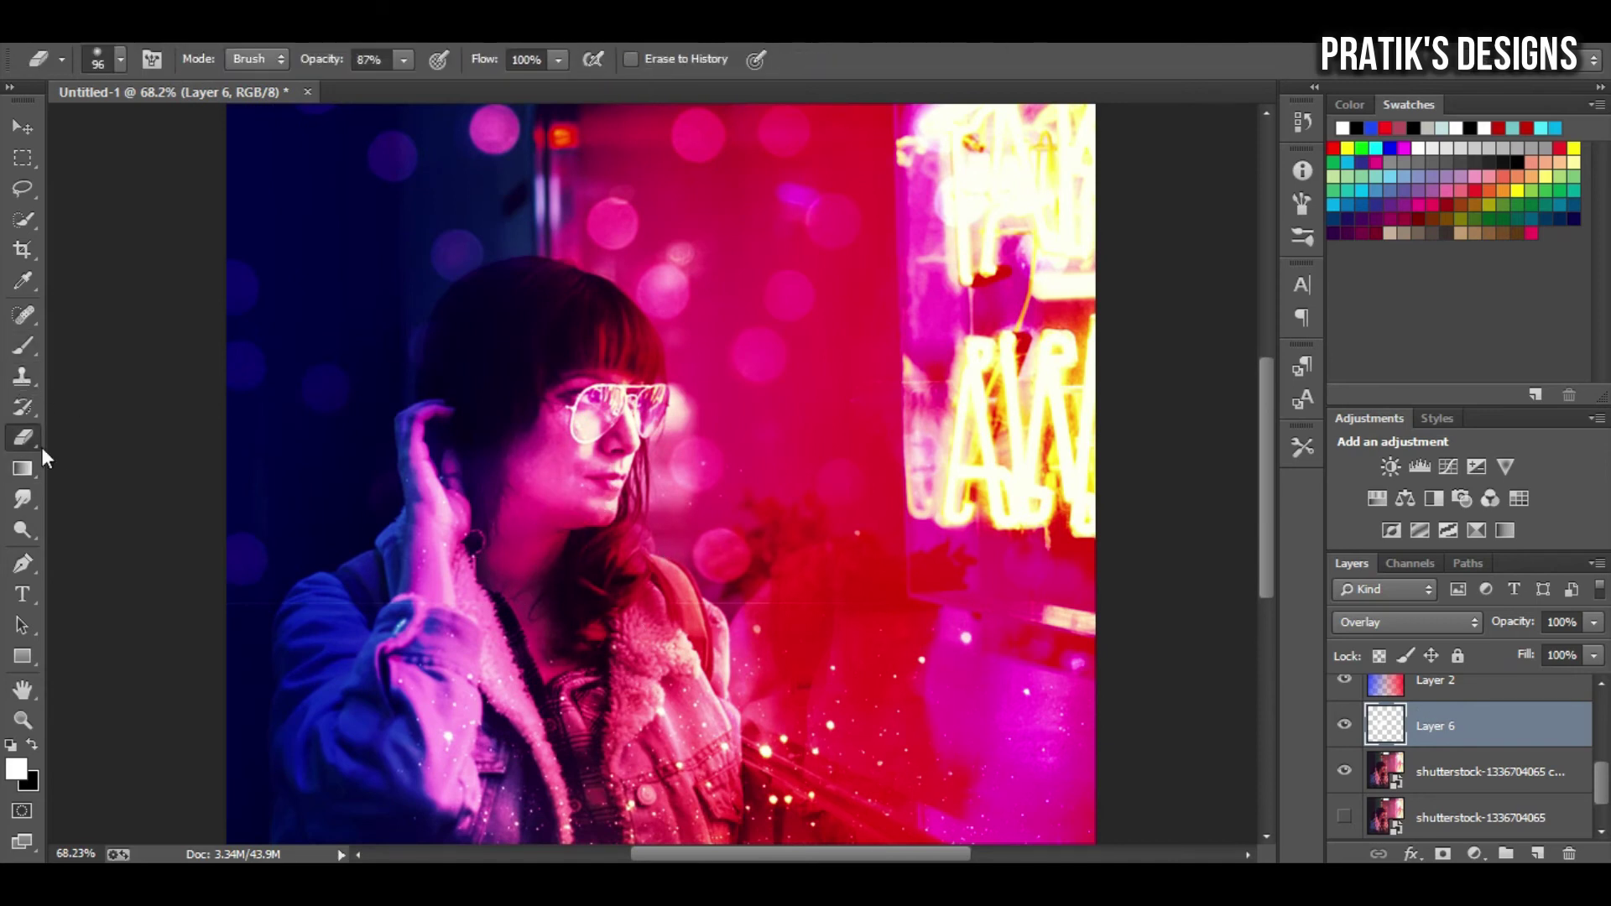
scroll(663, 597, "down", 2)
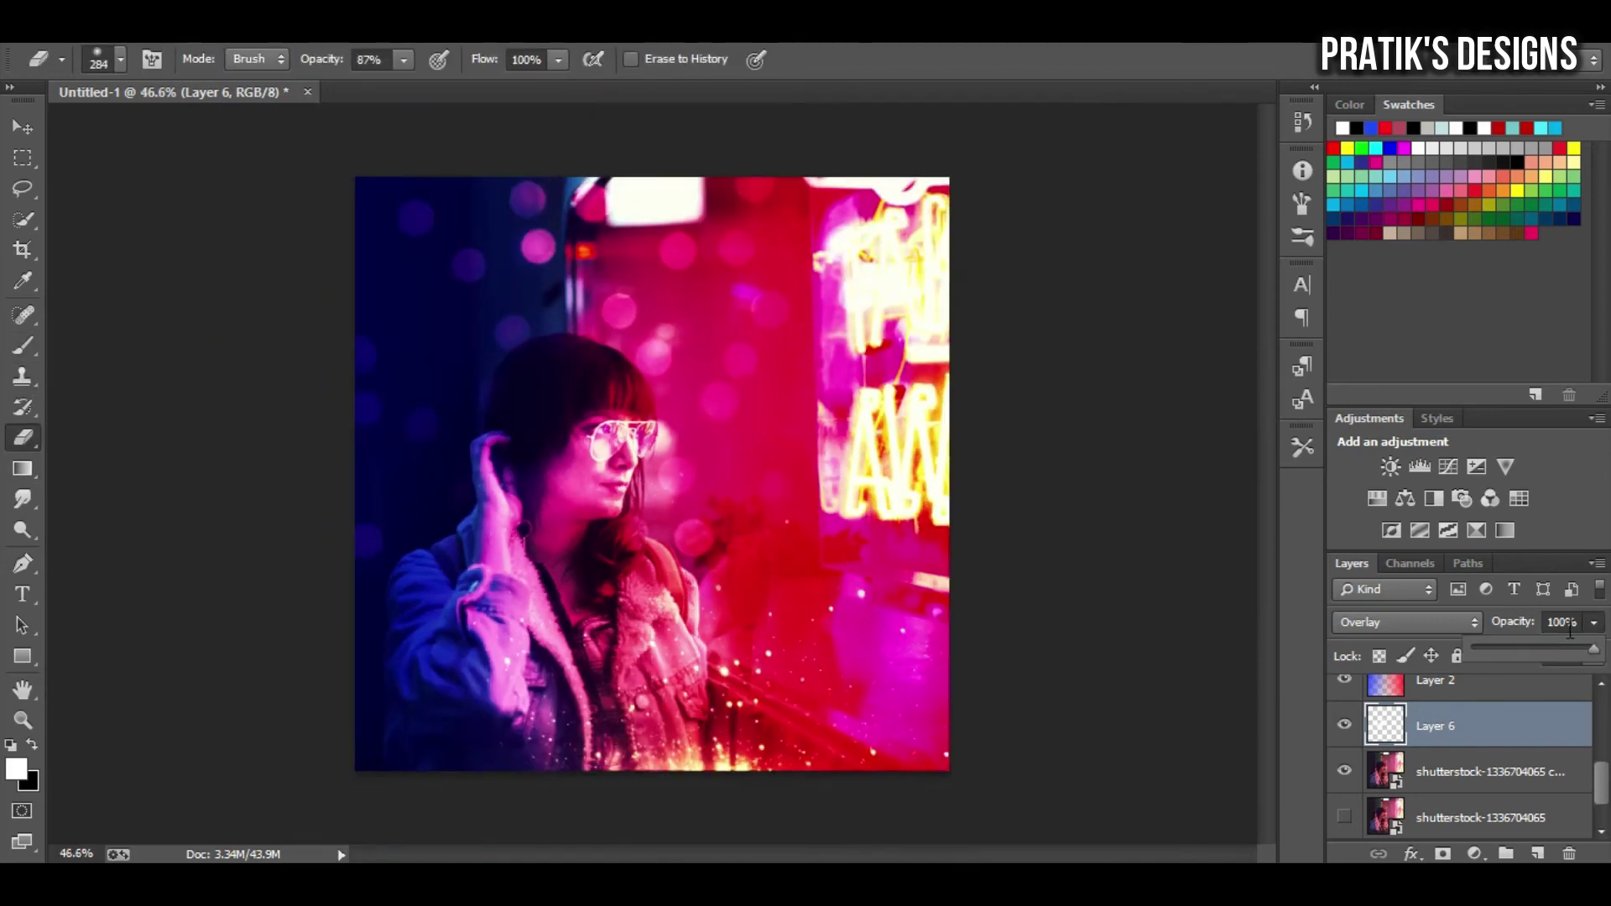
left_click_drag(1570, 631, 1556, 652)
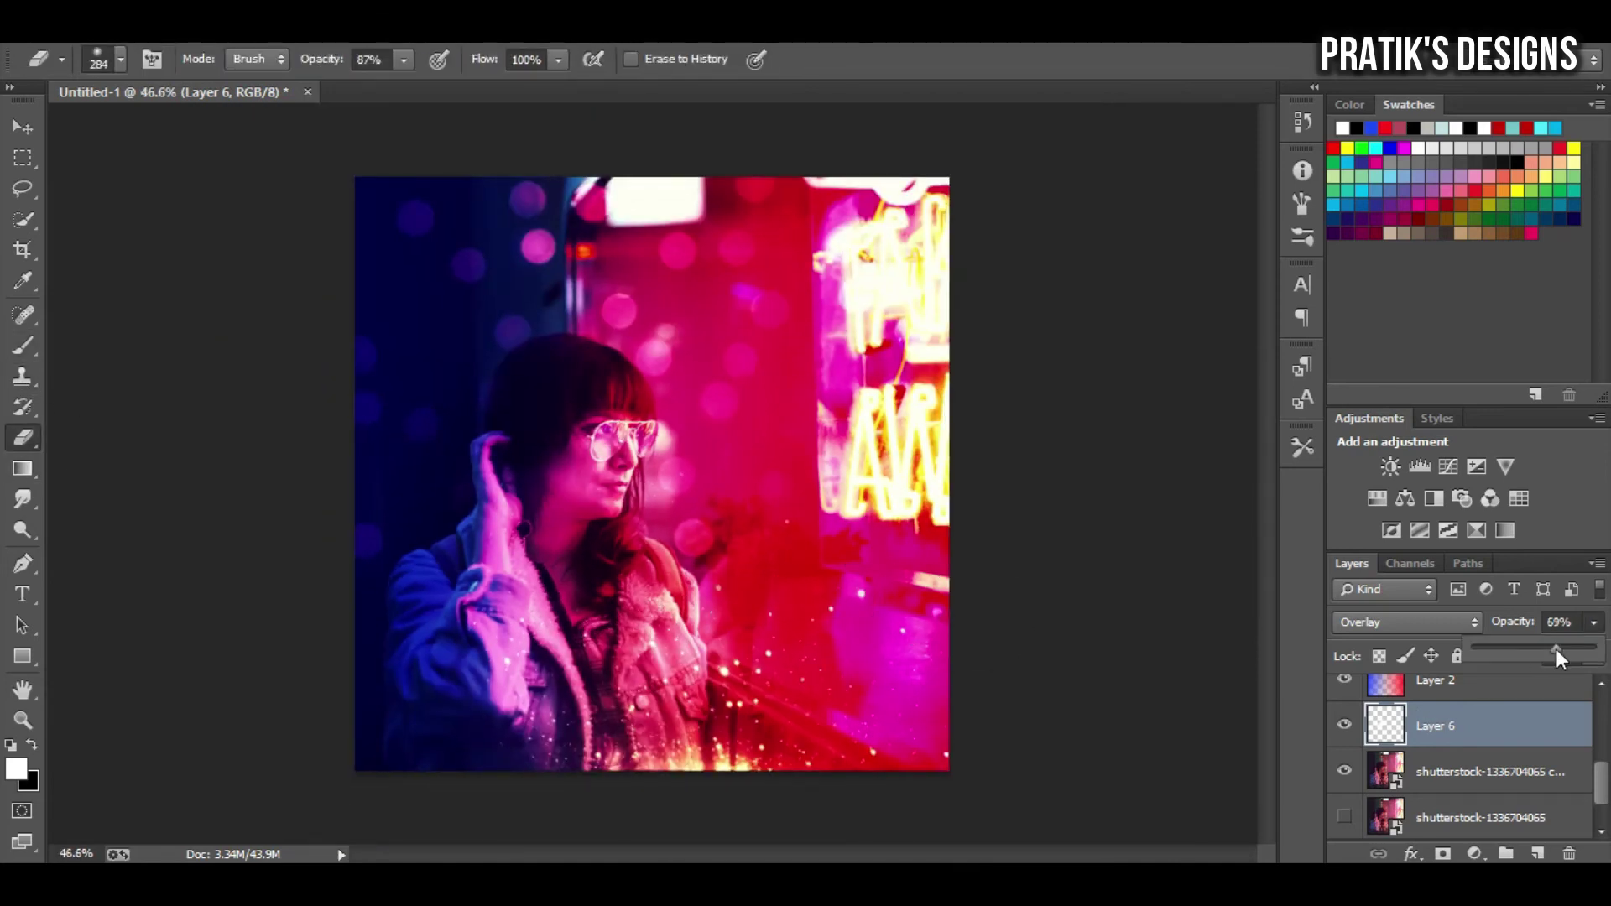
Toggle Layer 6's visibility to compare the portrait with and without the glow.
left_click(1346, 724)
left_click(1345, 724)
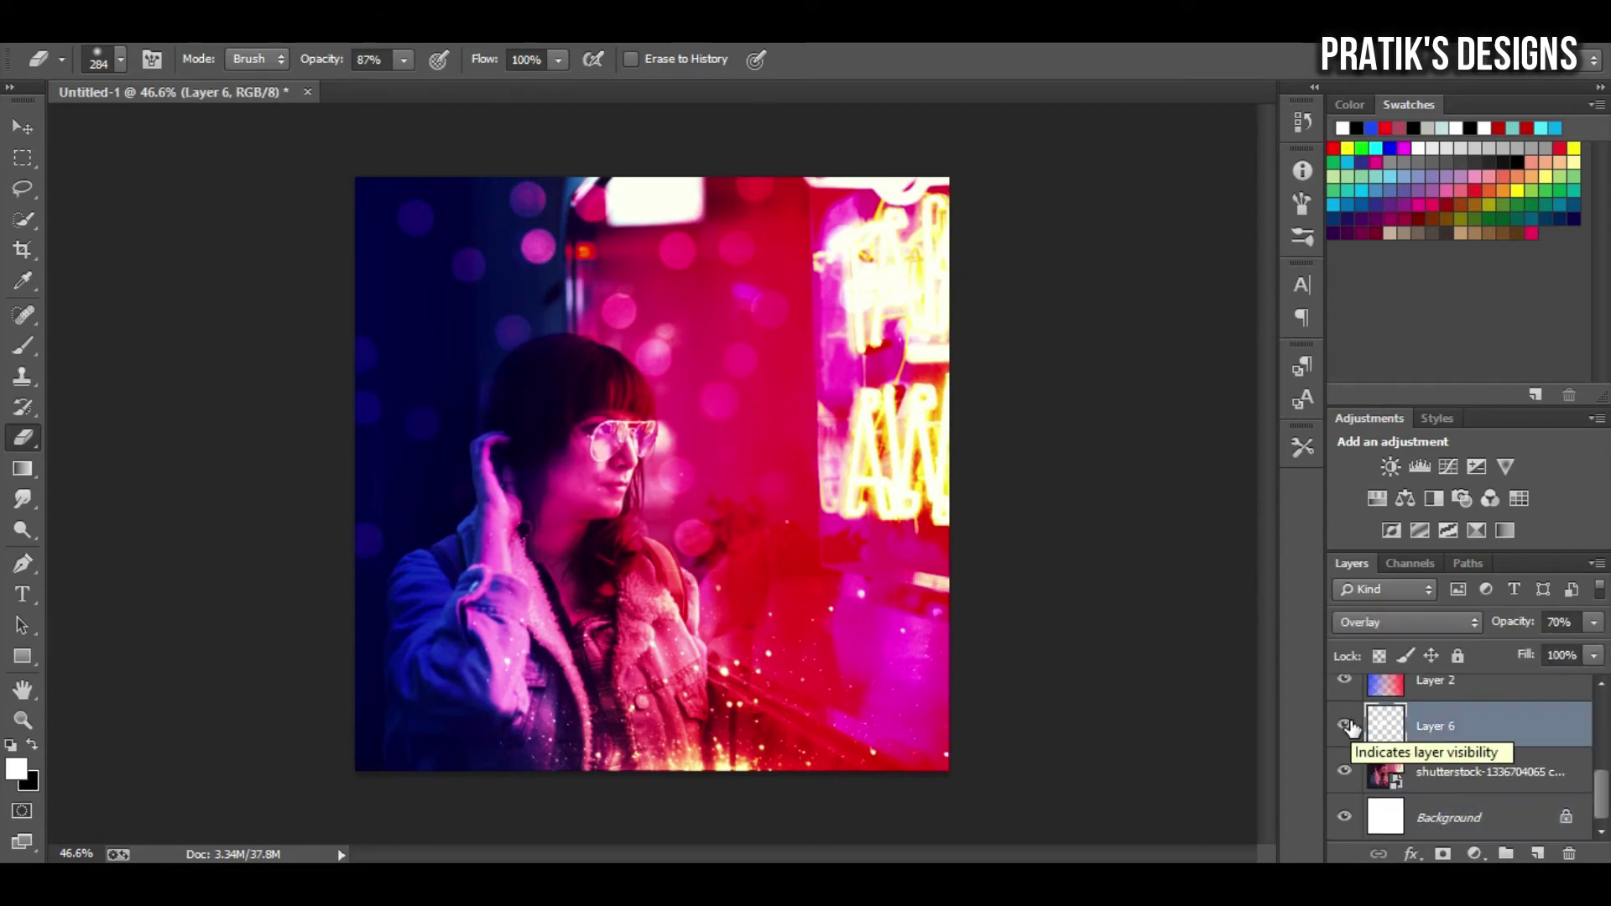
left_click(1345, 724)
scroll(927, 568, "up", 1)
scroll(980, 636, "up", 1)
scroll(980, 636, "up", 5)
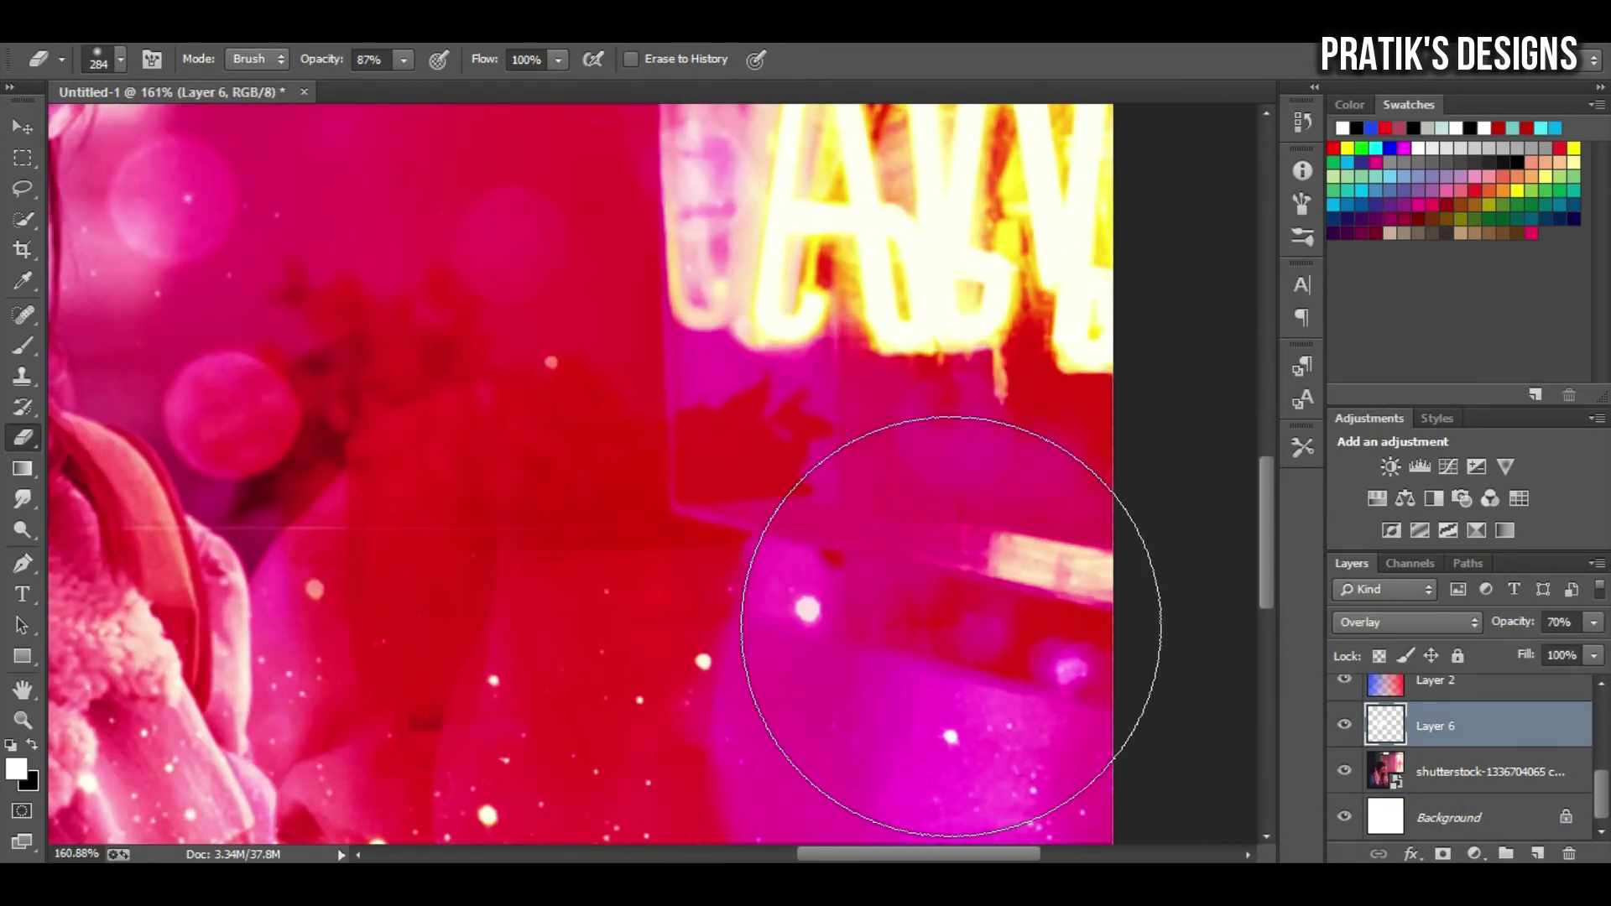
scroll(1427, 756, "up", 3)
scroll(1427, 756, "down", 1)
Select bokeh Layer 4 and ready the Brush with blue for painting.
left_click(1427, 726)
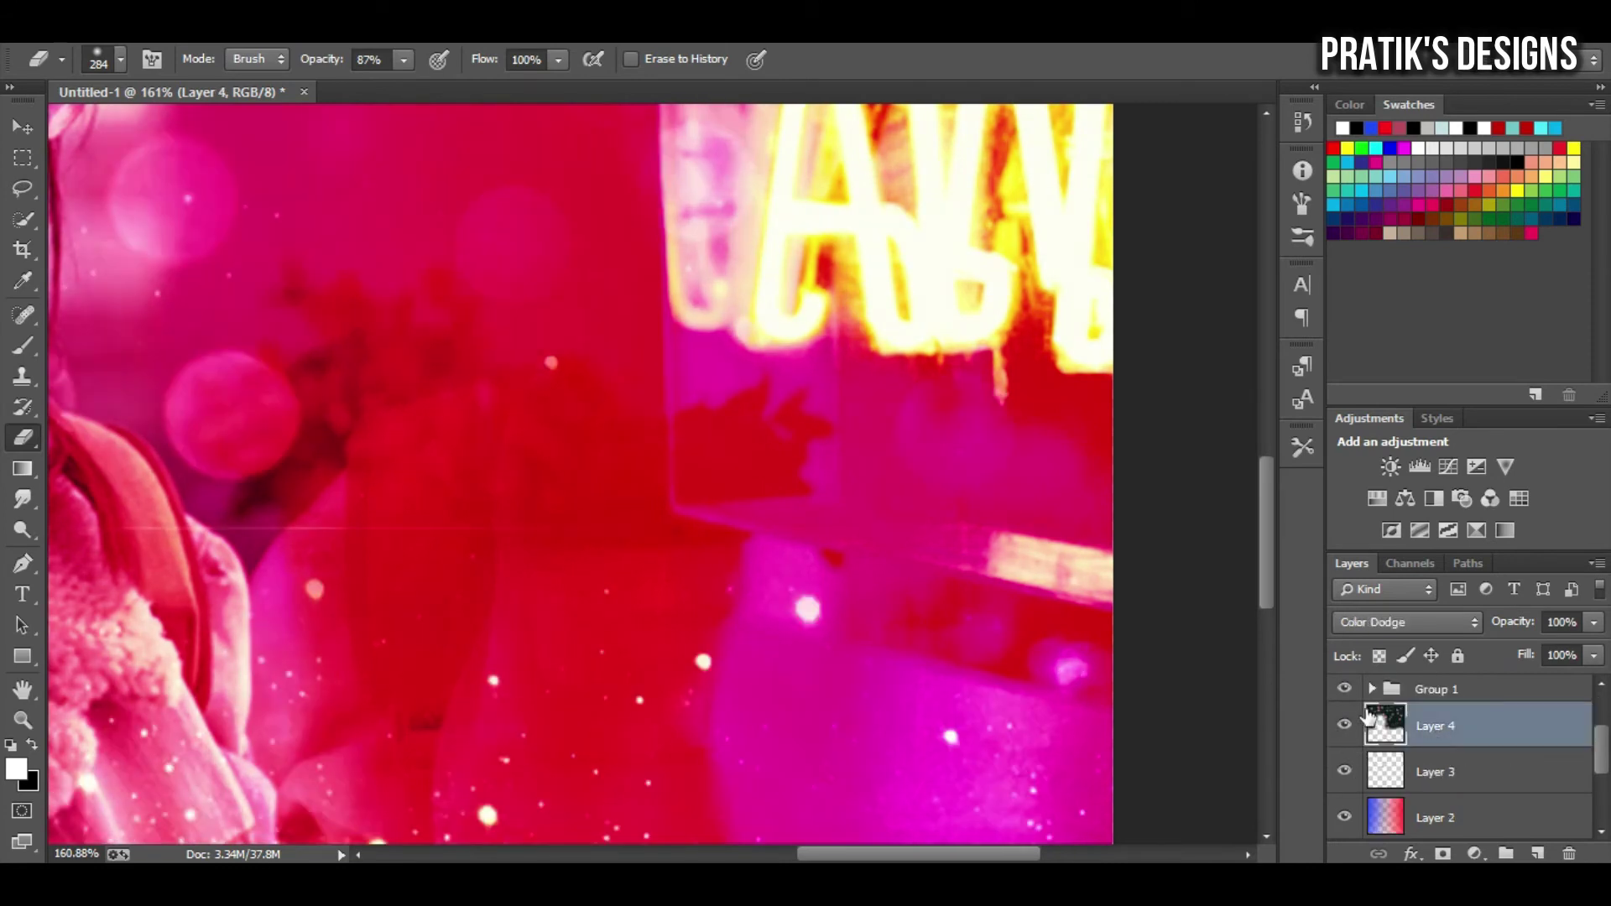
scroll(352, 558, "down", 3)
scroll(352, 558, "down", 1)
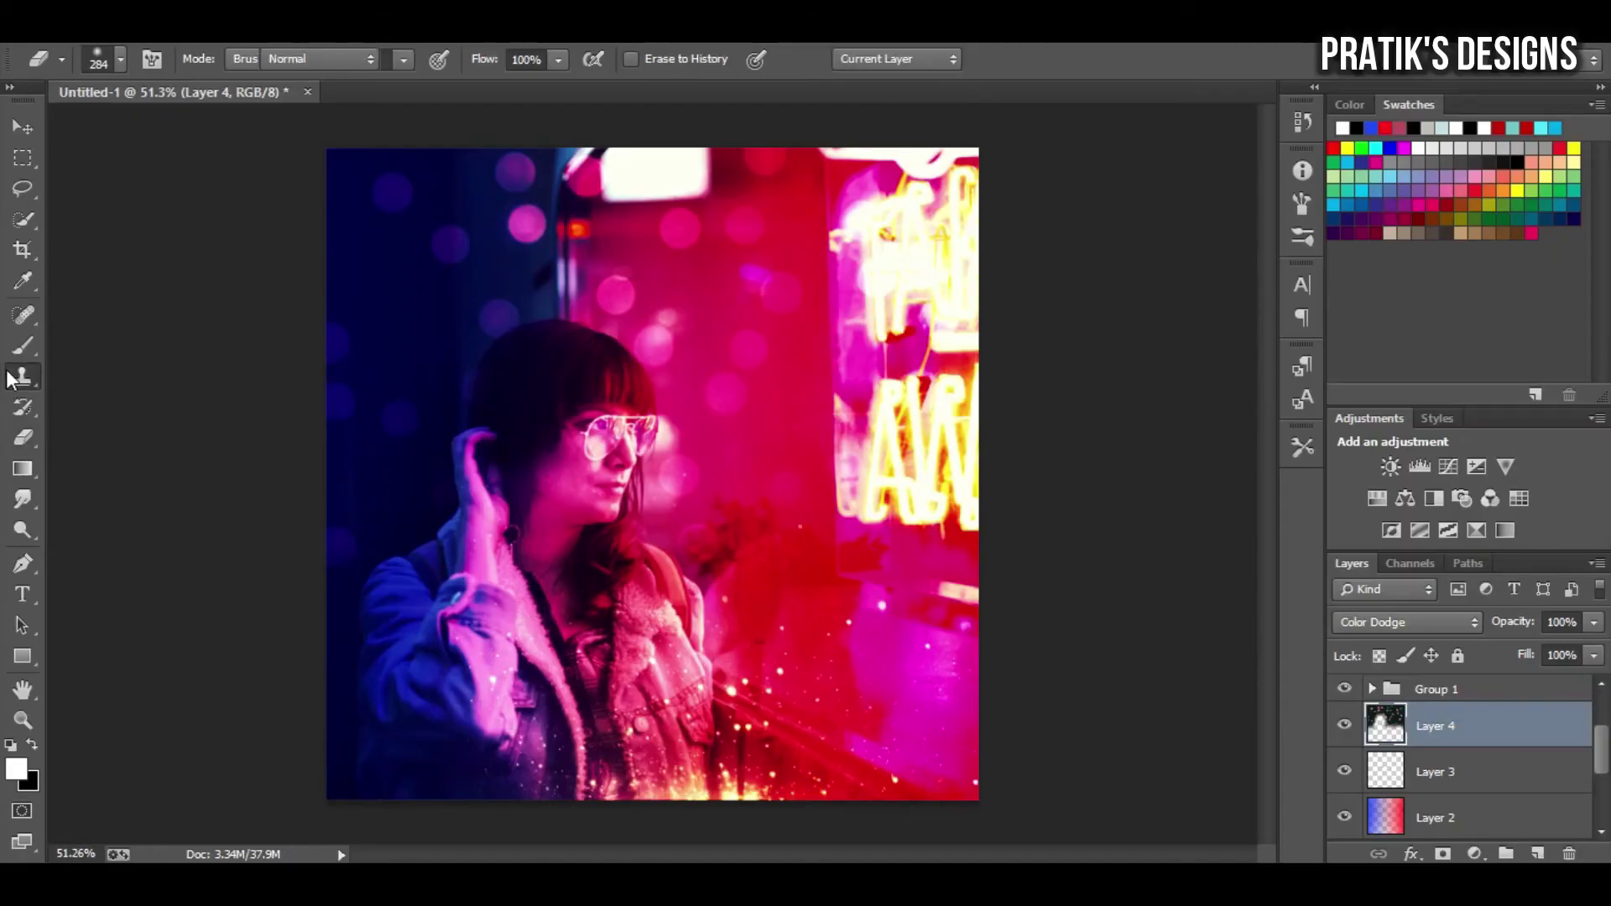
key("b")
left_click(431, 576, "alt")
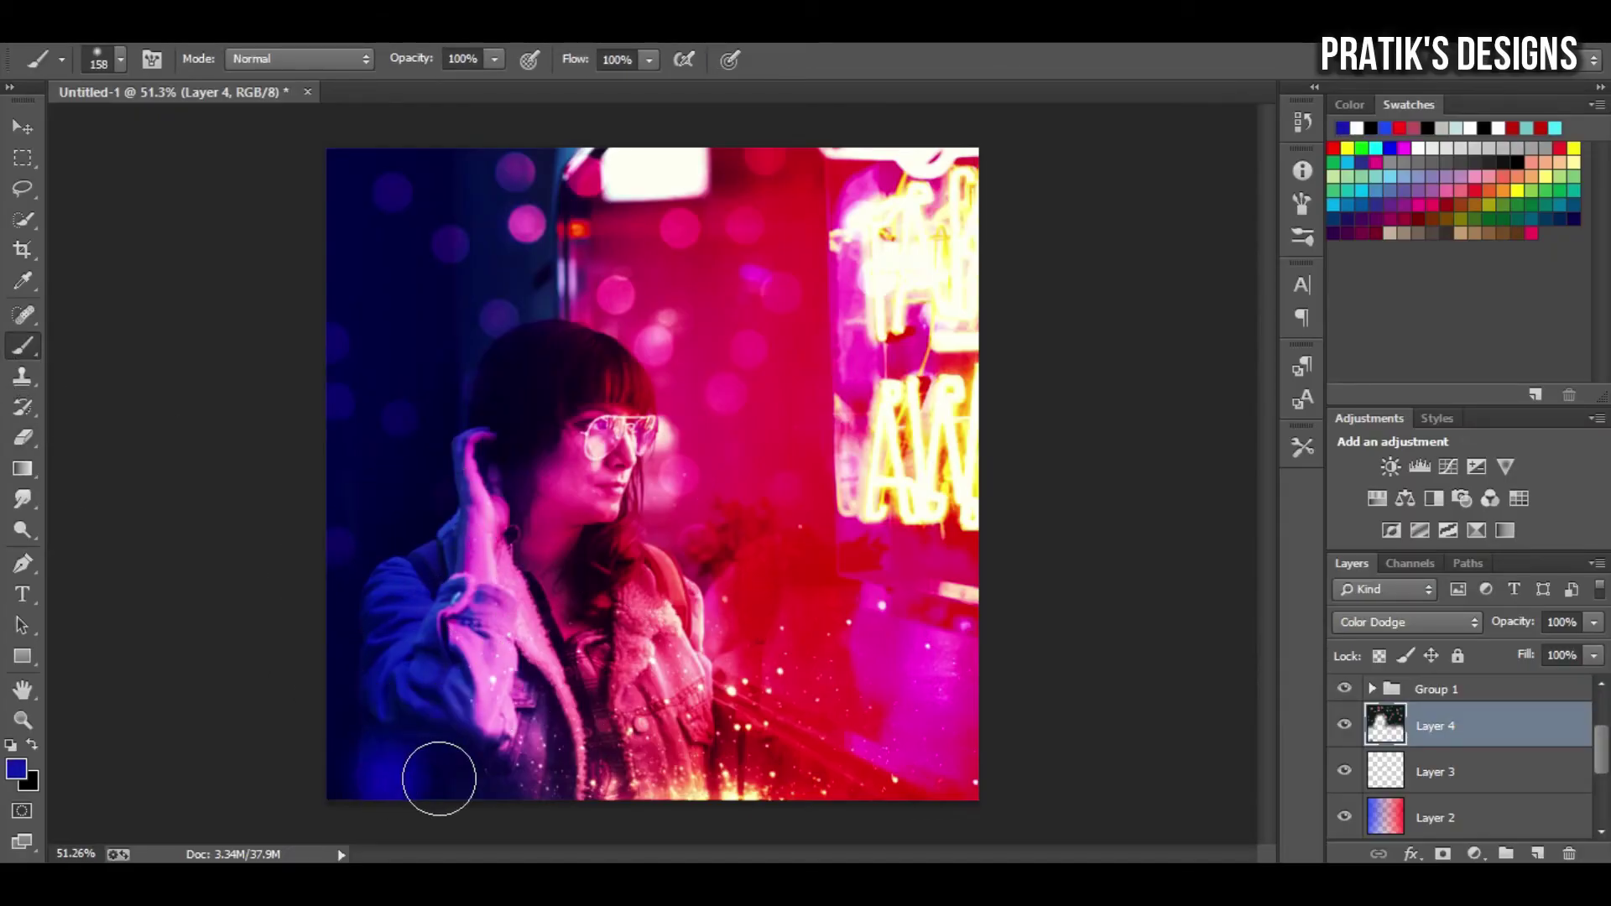
Paint a large soft bright-blue glow at the lower left on Layer 7.
scroll(1487, 798, "up", 2)
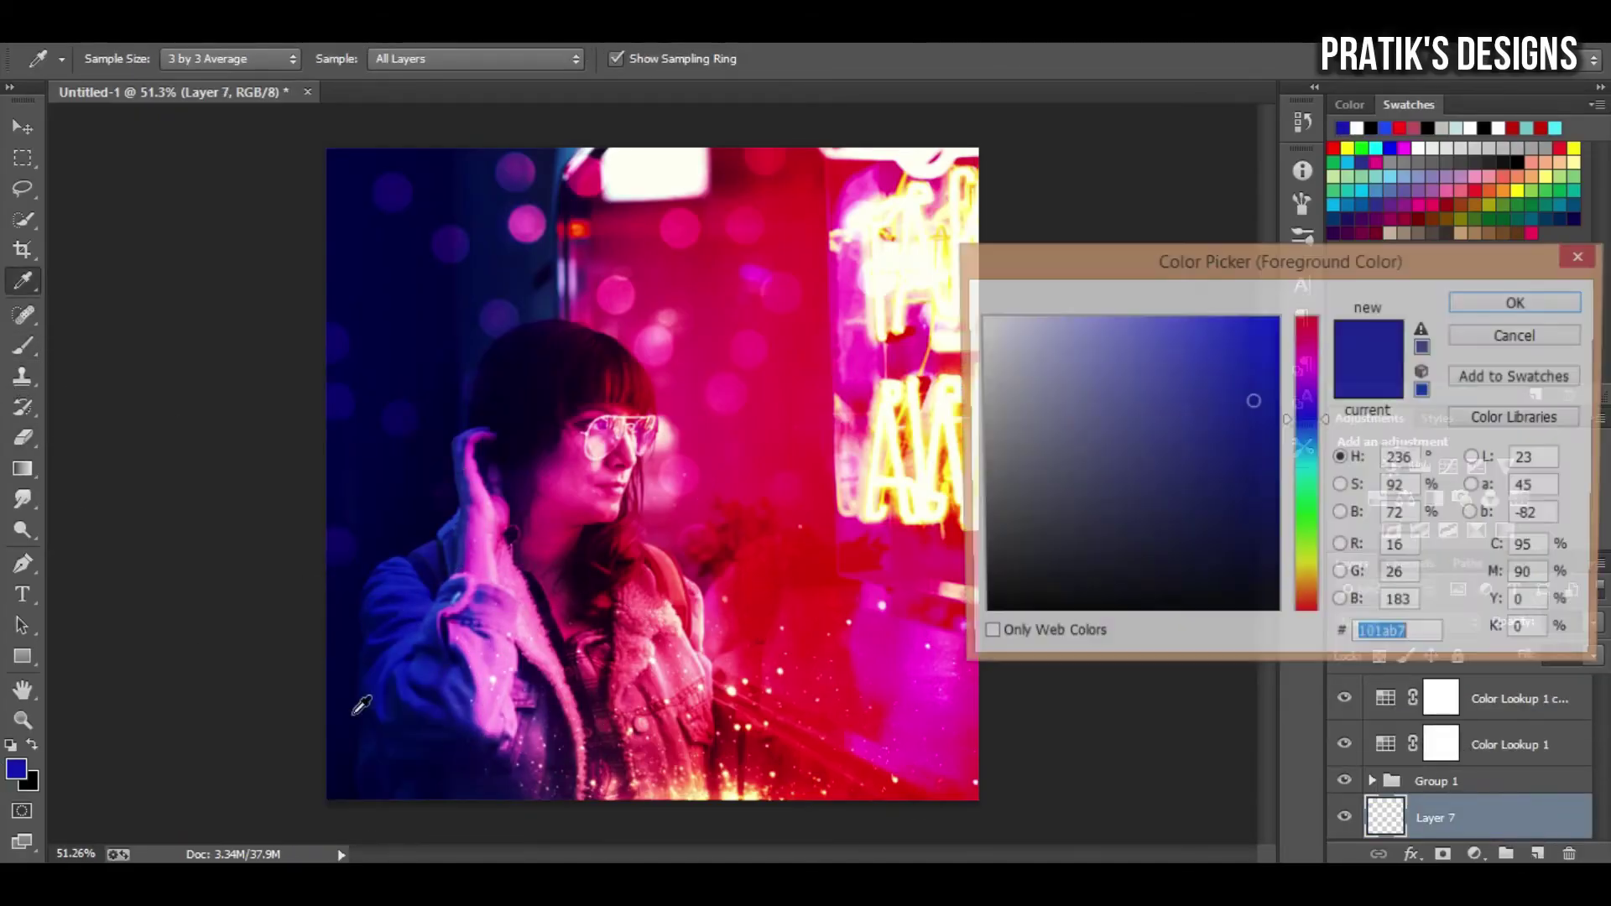
key("Return")
left_click(353, 735)
key("ctrl+z")
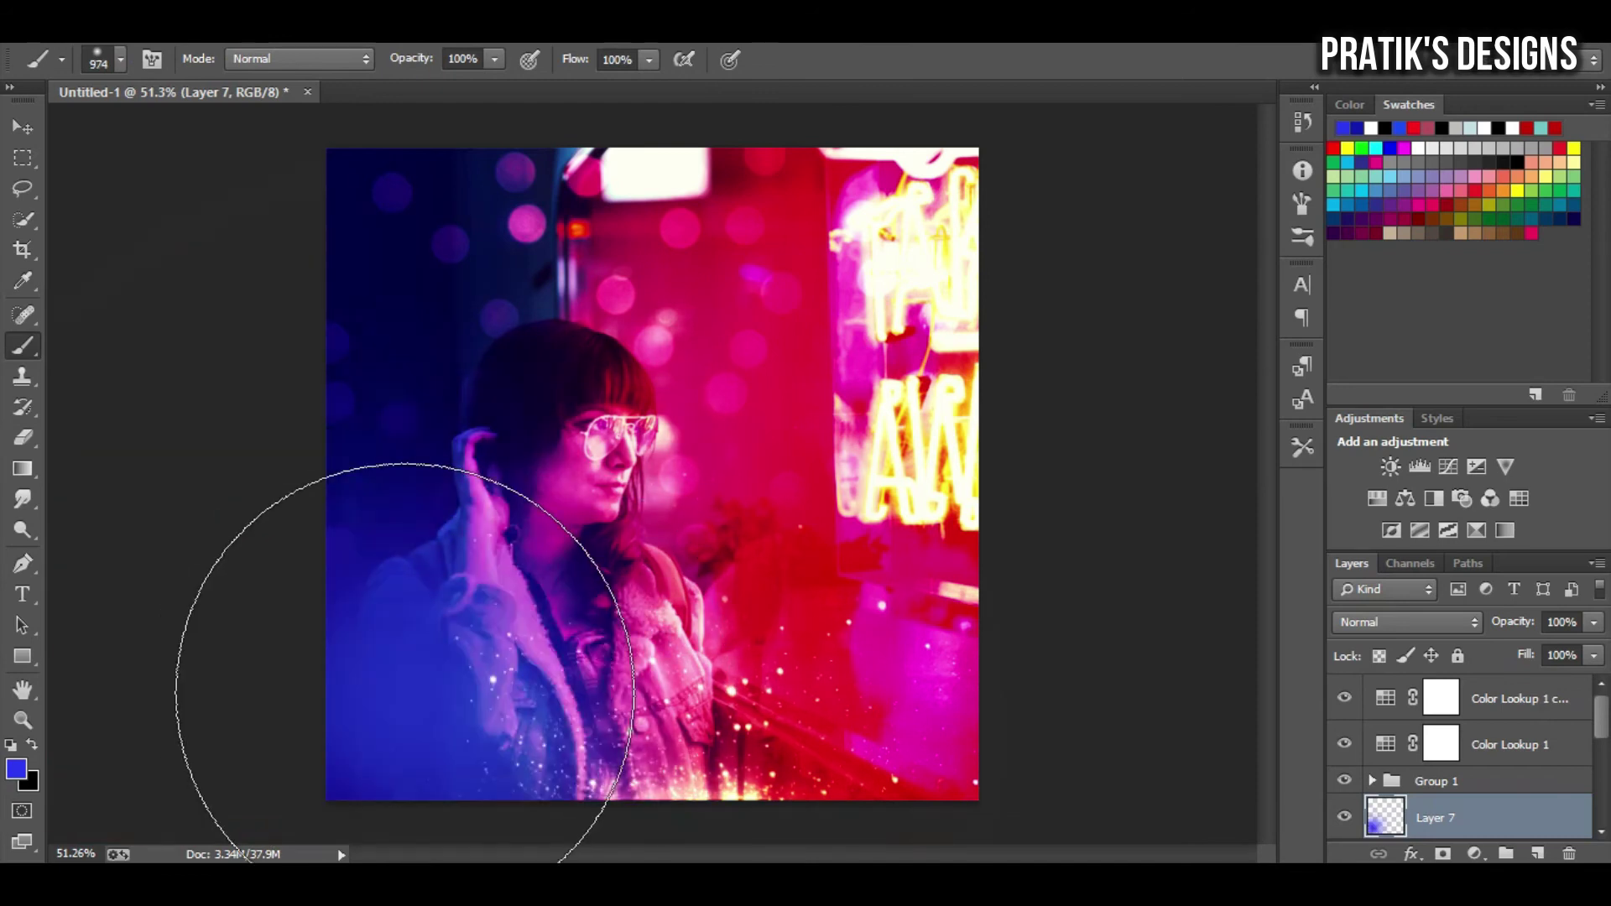
left_click(414, 666)
Try blend modes for Layer 7, settling on Linear Dodge (Add).
left_click(1407, 621)
left_click(1385, 243)
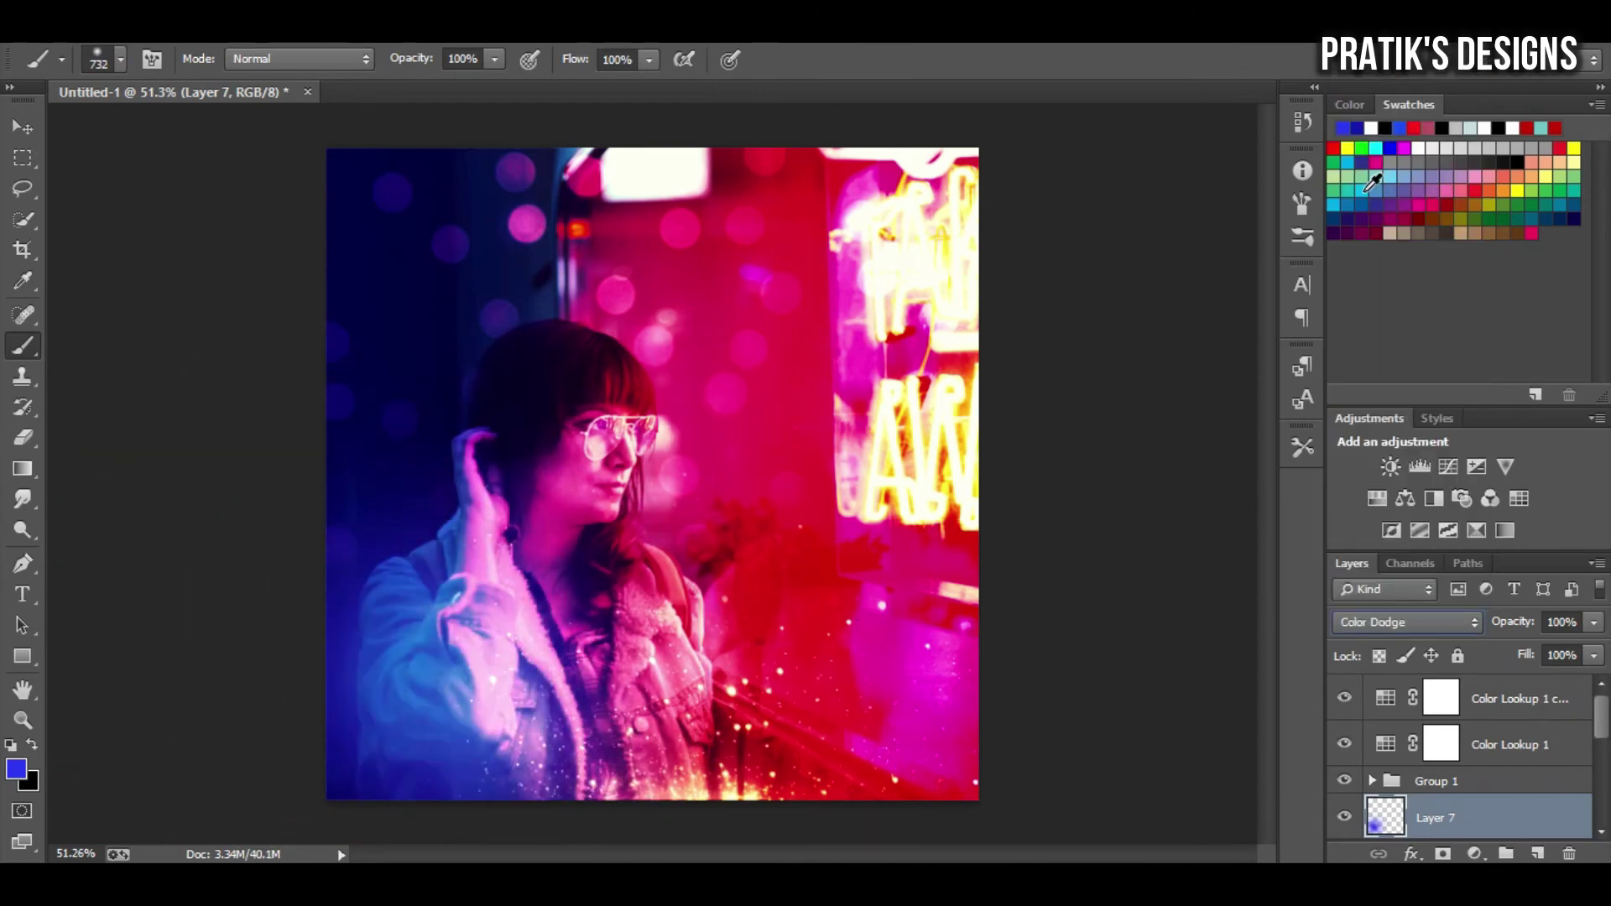
key("Down")
key("Down")
key("Down")
key("Down")
key("Down")
key("Down")
key("Down")
key("Down")
key("Down")
key("Down")
key("Up")
key("Up")
key("Up")
key("Up")
key("Up")
key("Up")
key("Up")
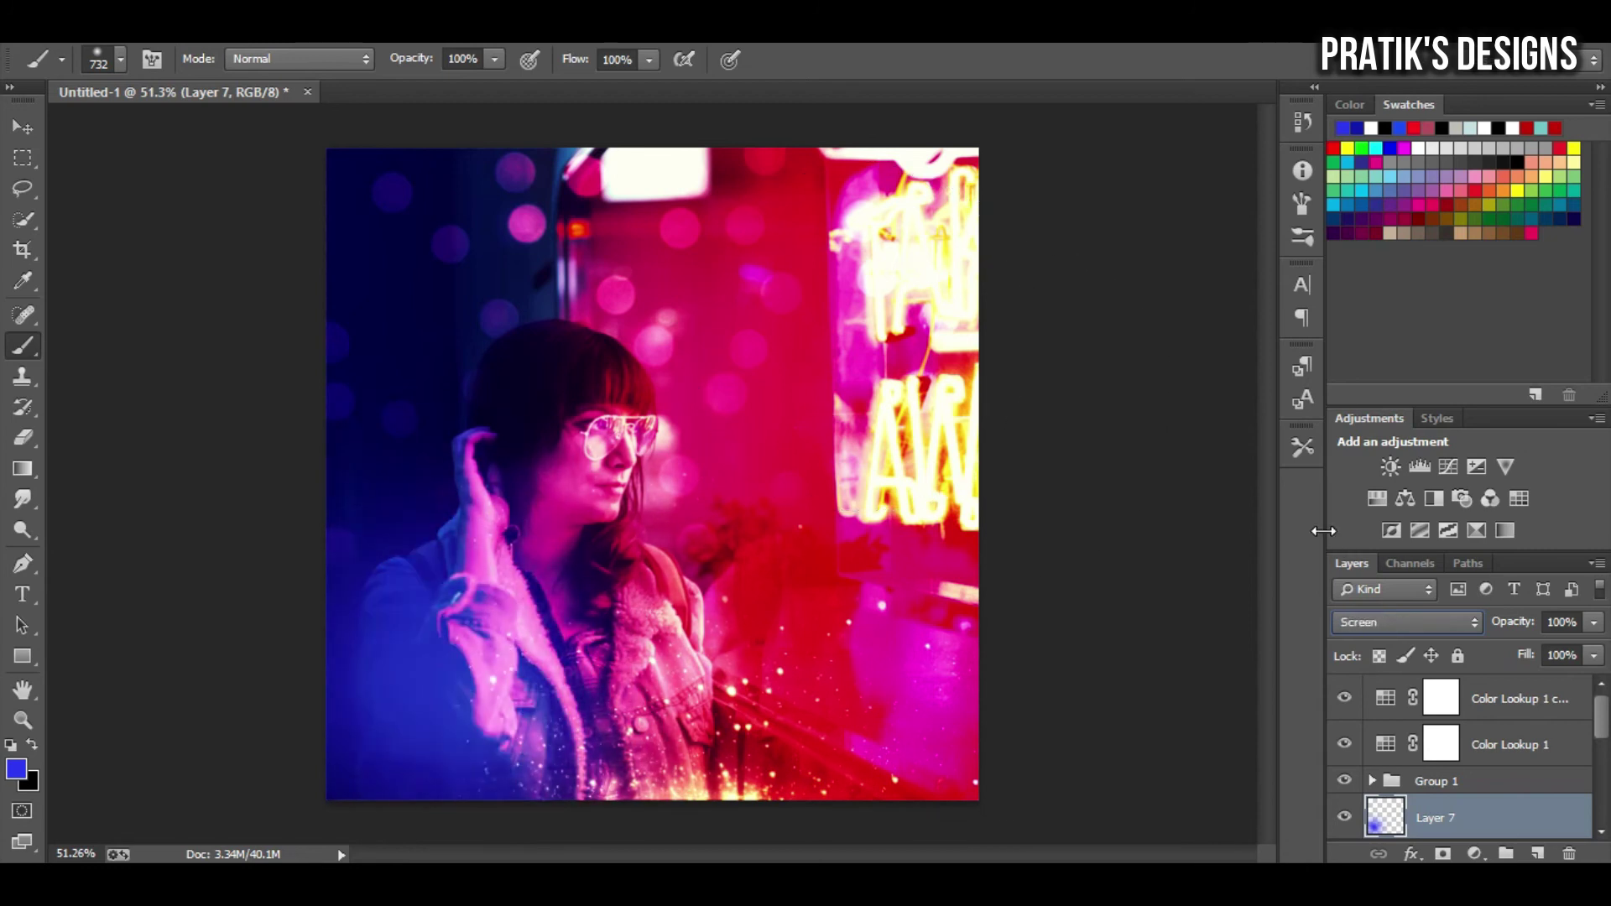
key("Up")
key("Up")
key("Up")
key("Up")
key("Down")
key("Down")
key("Down")
key("Down")
key("Up")
key("Up")
key("Up")
key("Down")
key("Down")
scroll(342, 630, "down", 2)
Reposition the blue glow and paint a red glow near the lower middle.
key("ctrl+t")
mouse_move(341, 629)
left_mouse_down()
mouse_move(443, 792)
mouse_move(579, 549)
left_mouse_up()
key("Return")
key("b")
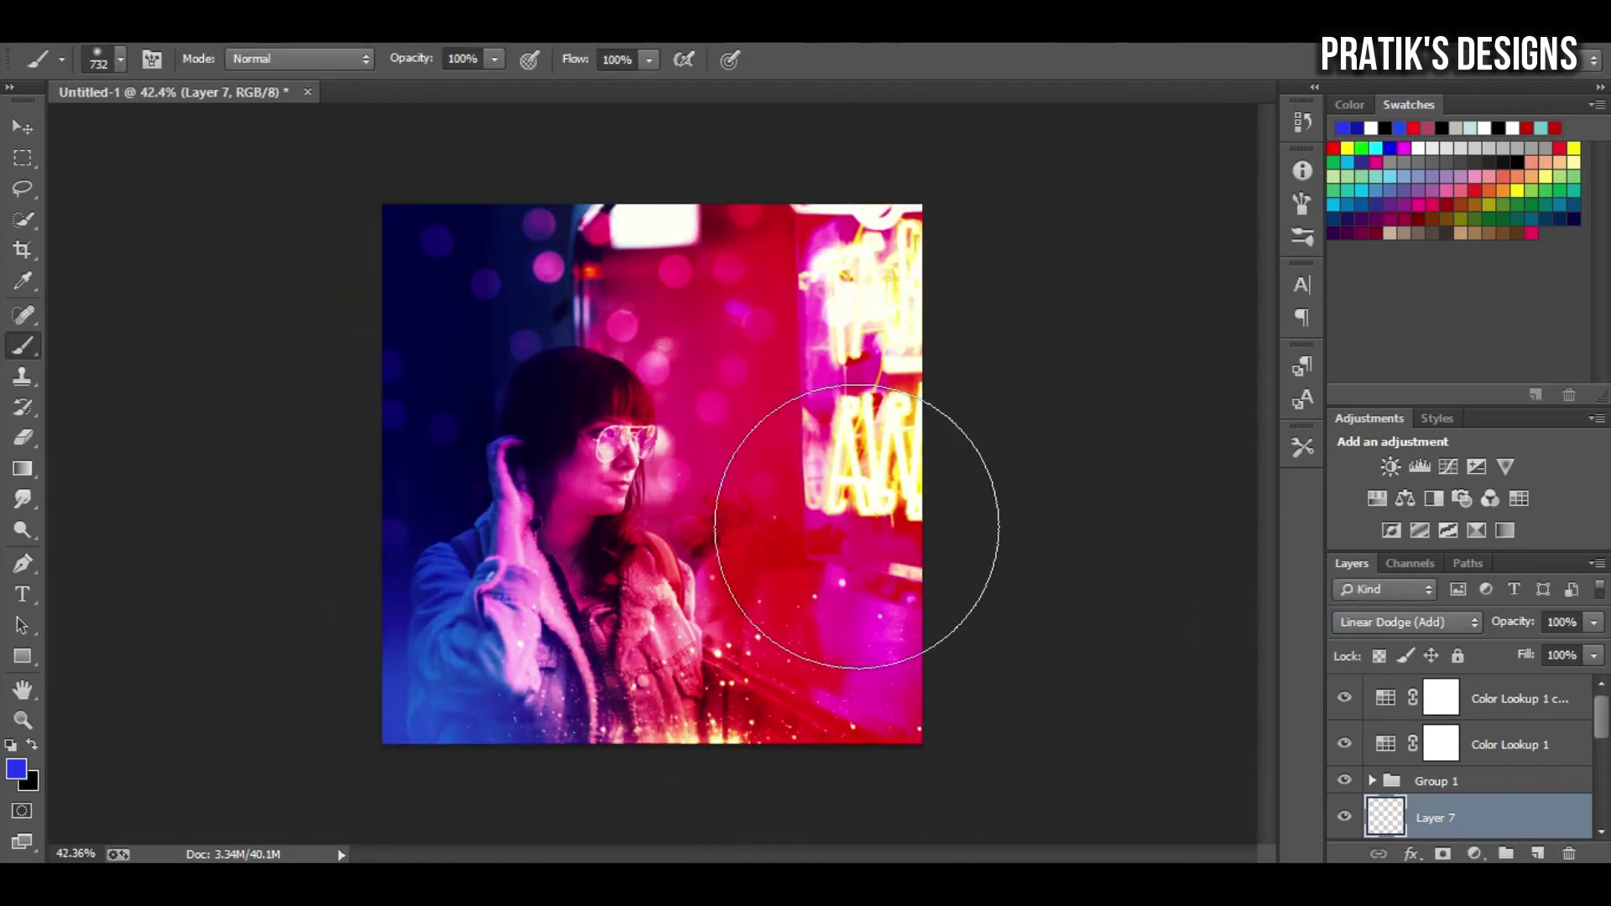
scroll(467, 577, "up", 1)
left_click(889, 705, "alt")
left_click(709, 720)
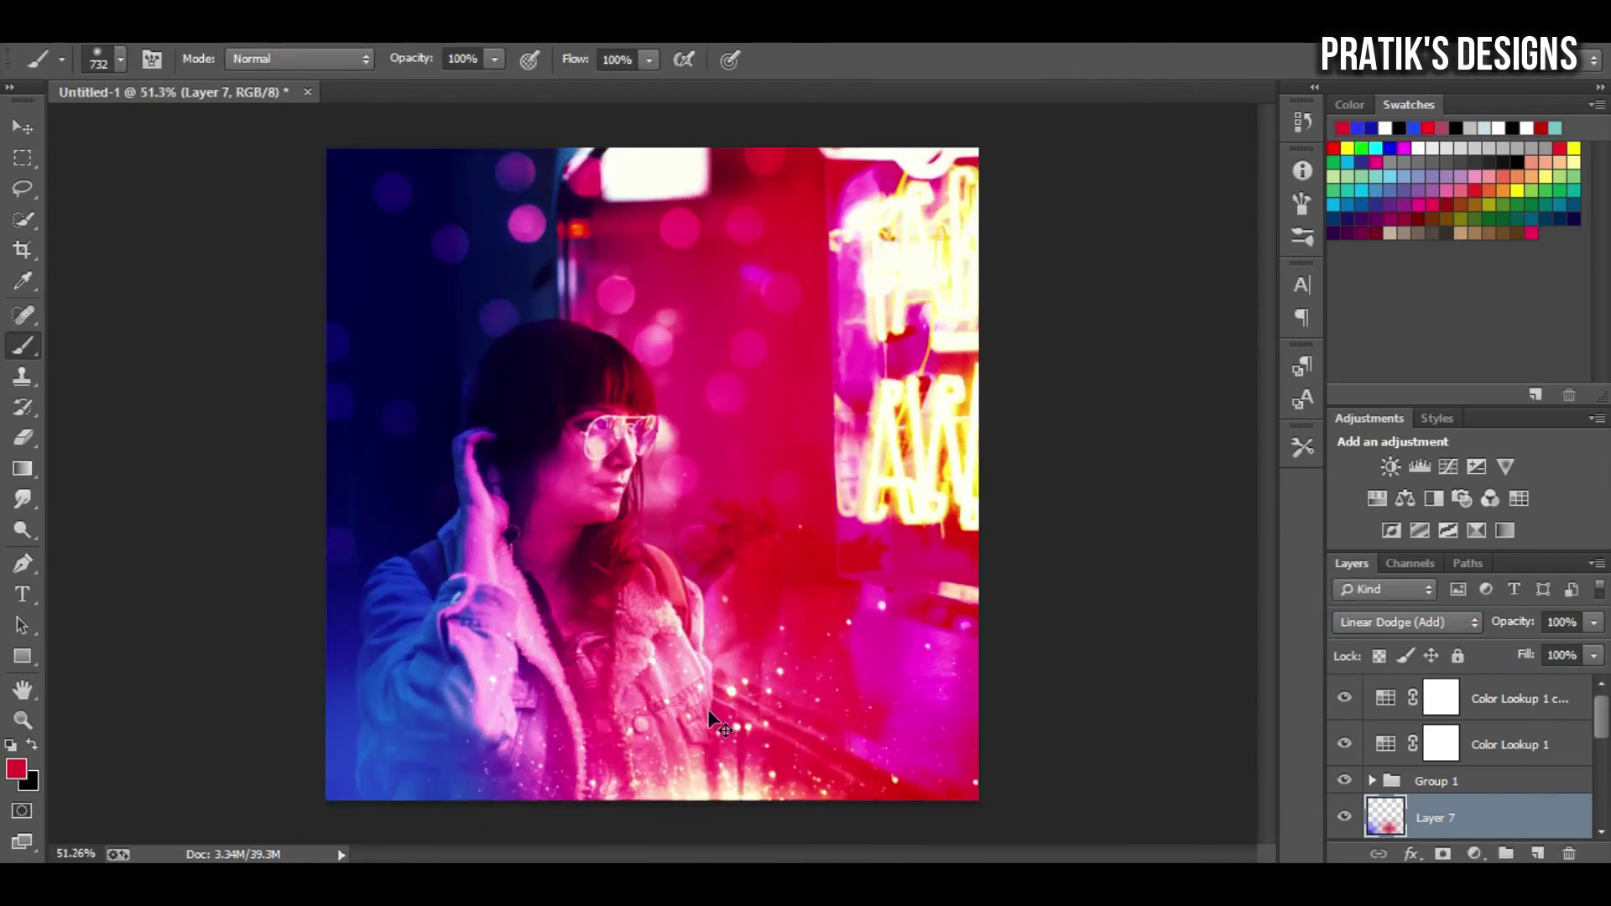
key("bracketright")
key("bracketright")
key("bracketright")
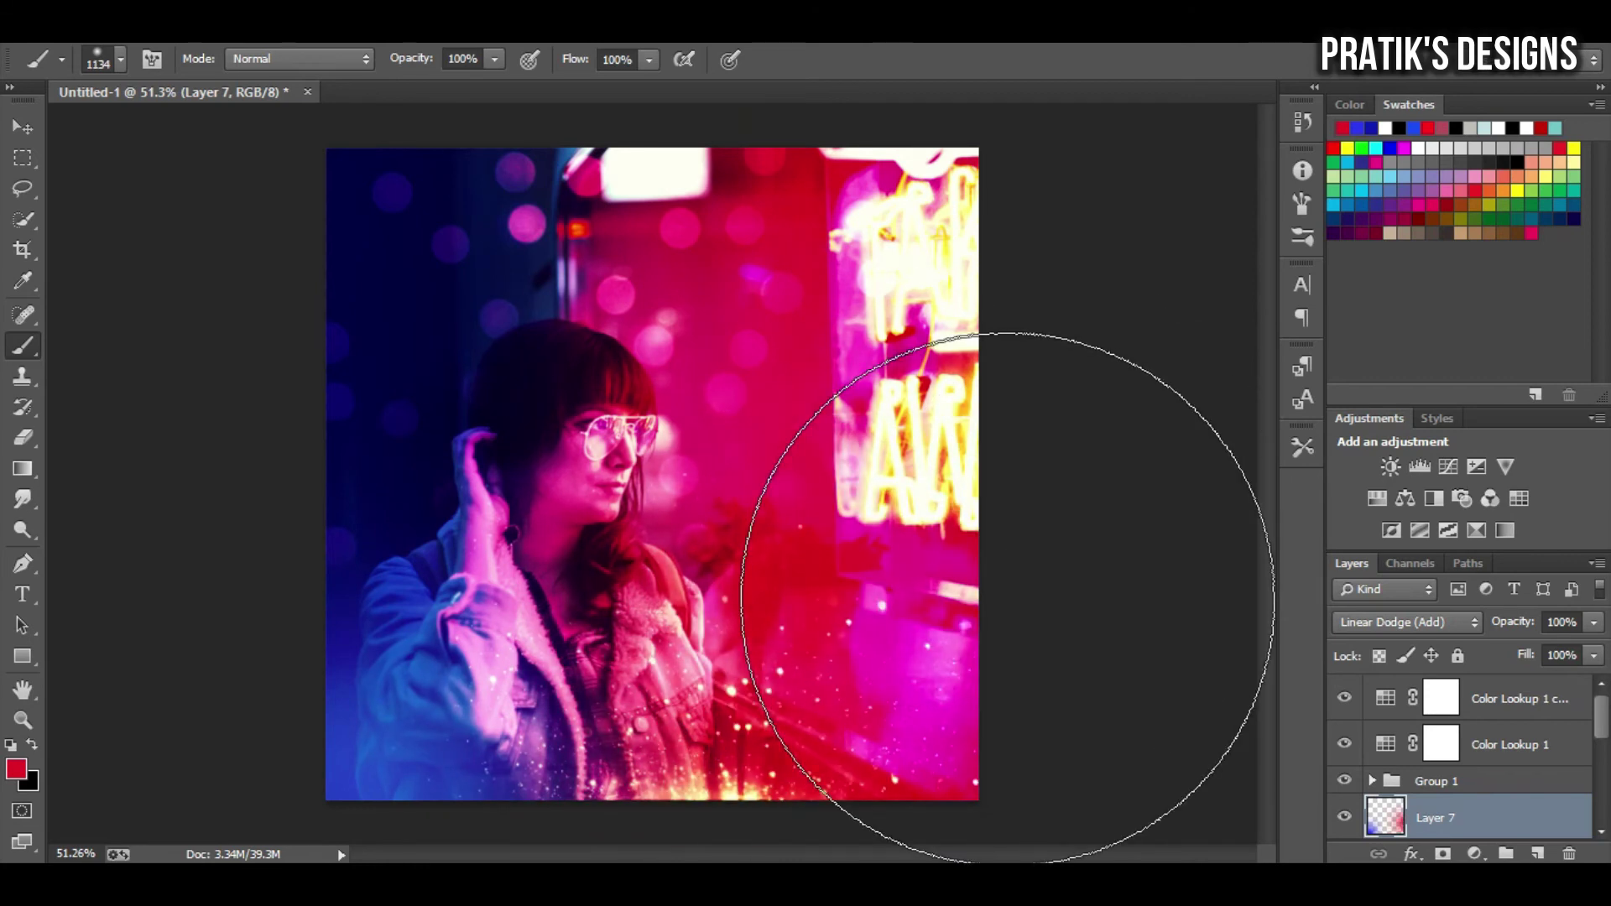
Lower Layer 7's opacity to about 50% and toggle layers to compare the result.
scroll(1007, 520, "down", 1)
left_click(1344, 818)
left_click(1594, 622)
left_click_drag(1595, 647, 1536, 654)
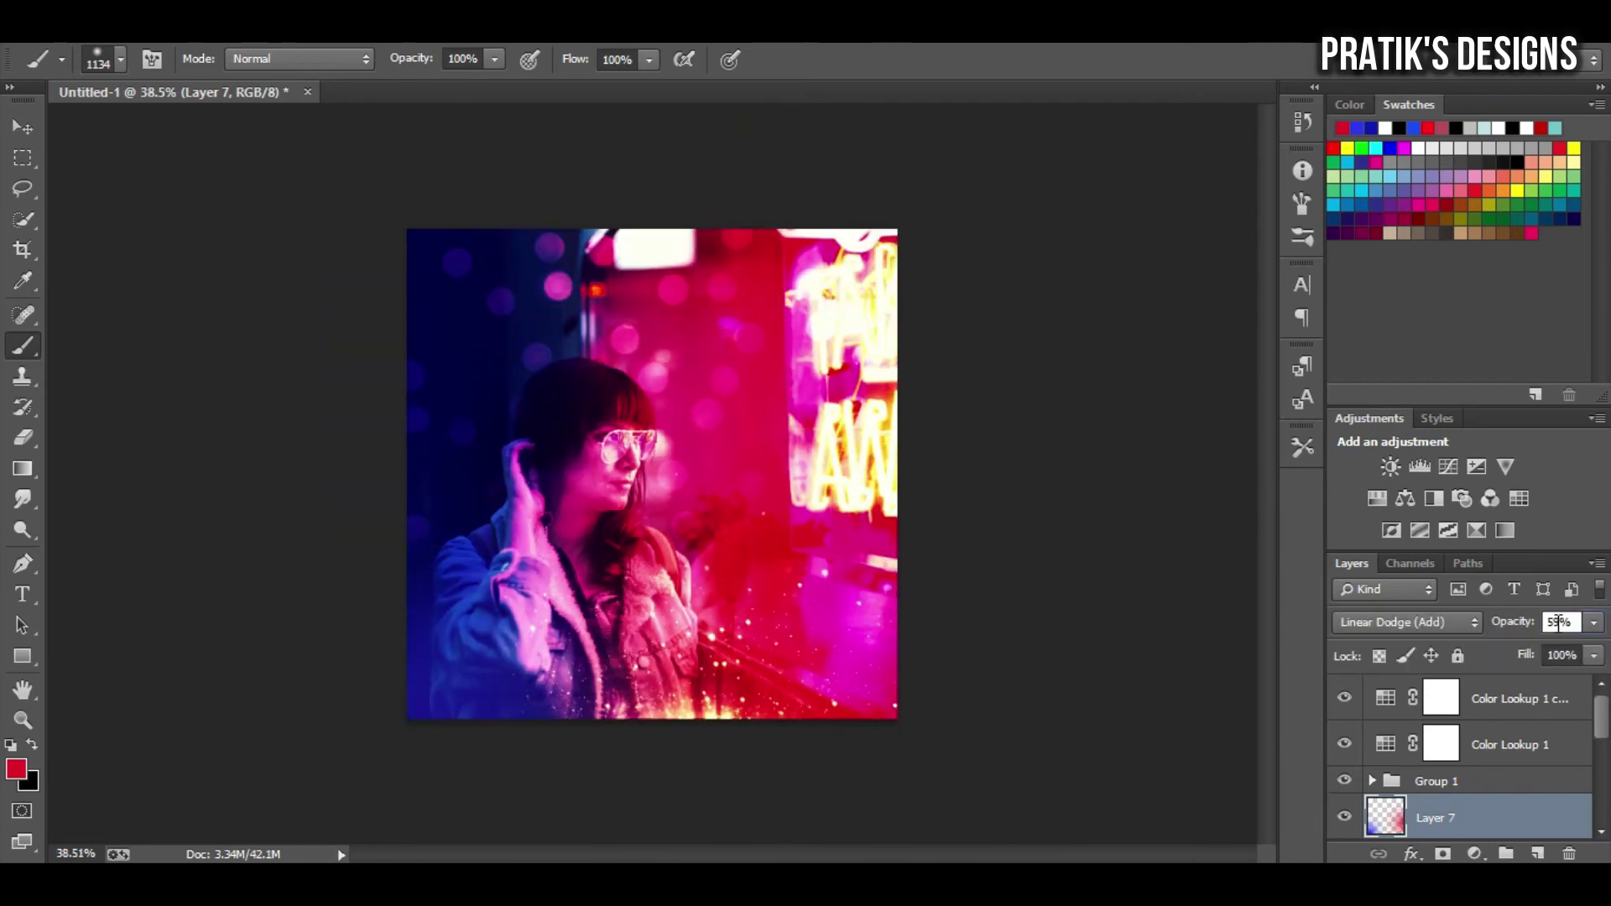
double_click(1344, 818)
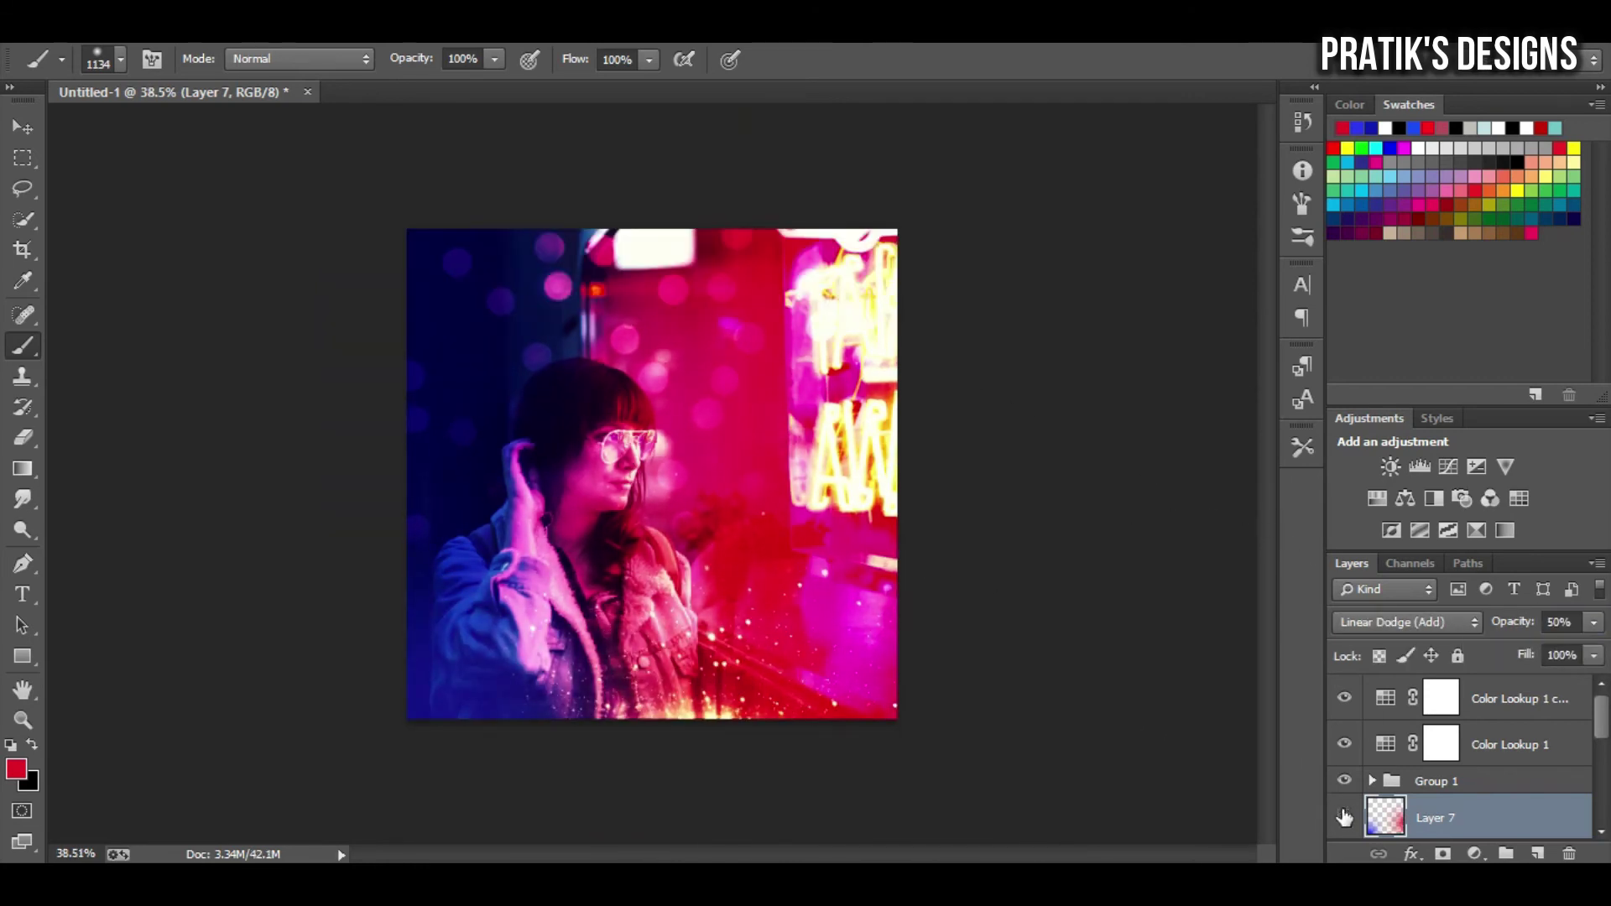
left_click(1493, 710)
left_click(1344, 698)
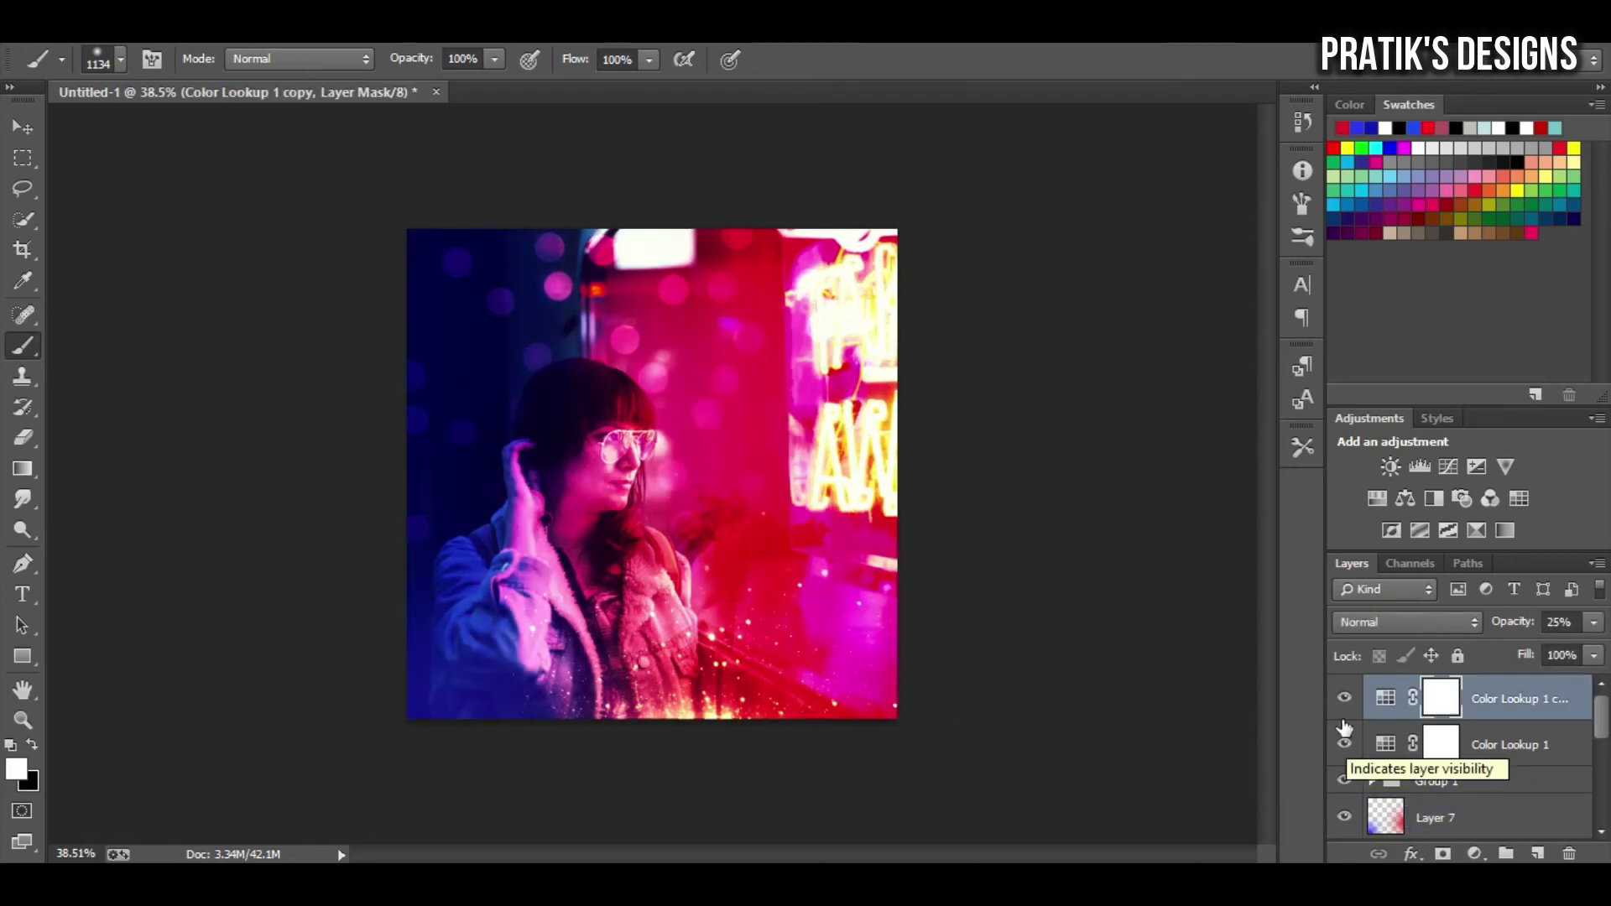
Stamp visible layers into a top Layer 8, open Camera Raw Filter, and adjust temperature.
left_click(1532, 855)
left_click_drag(1482, 704, 1497, 804)
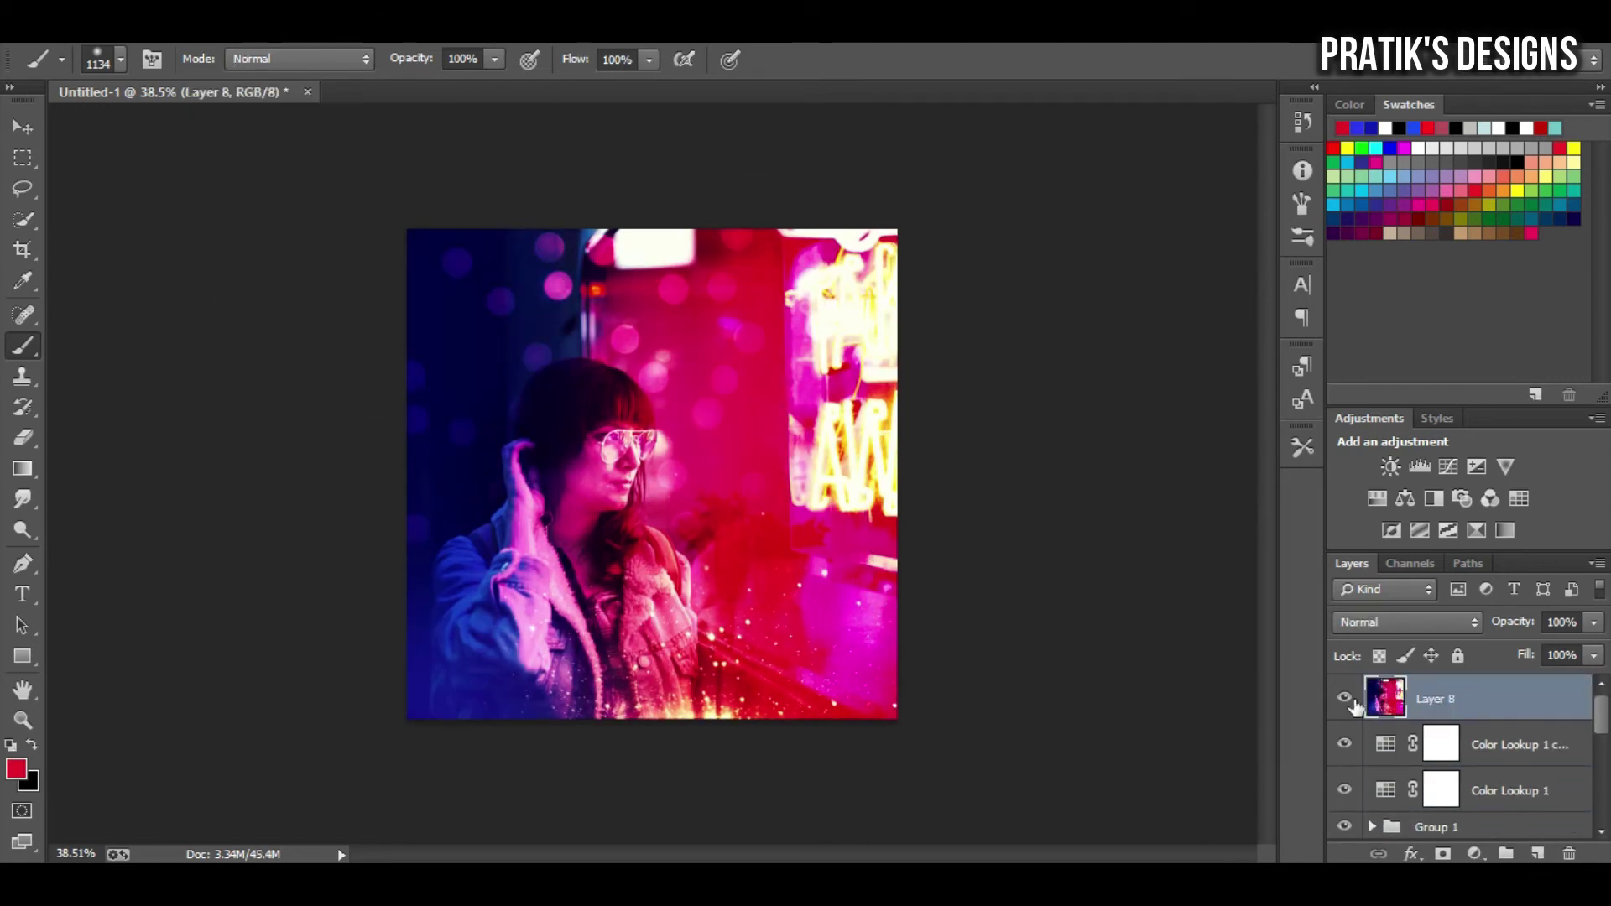
left_click(500, 158)
mouse_move(1345, 378)
left_mouse_down()
mouse_move(1317, 380)
mouse_move(1370, 379)
mouse_move(1313, 380)
mouse_move(1360, 417)
left_mouse_up()
Reset Exposure to 0.00 and raise Shadows, Whites and Blacks to +5.
mouse_move(1345, 491)
left_mouse_down()
mouse_move(1379, 491)
mouse_move(1360, 527)
left_mouse_up()
double_click(1379, 492)
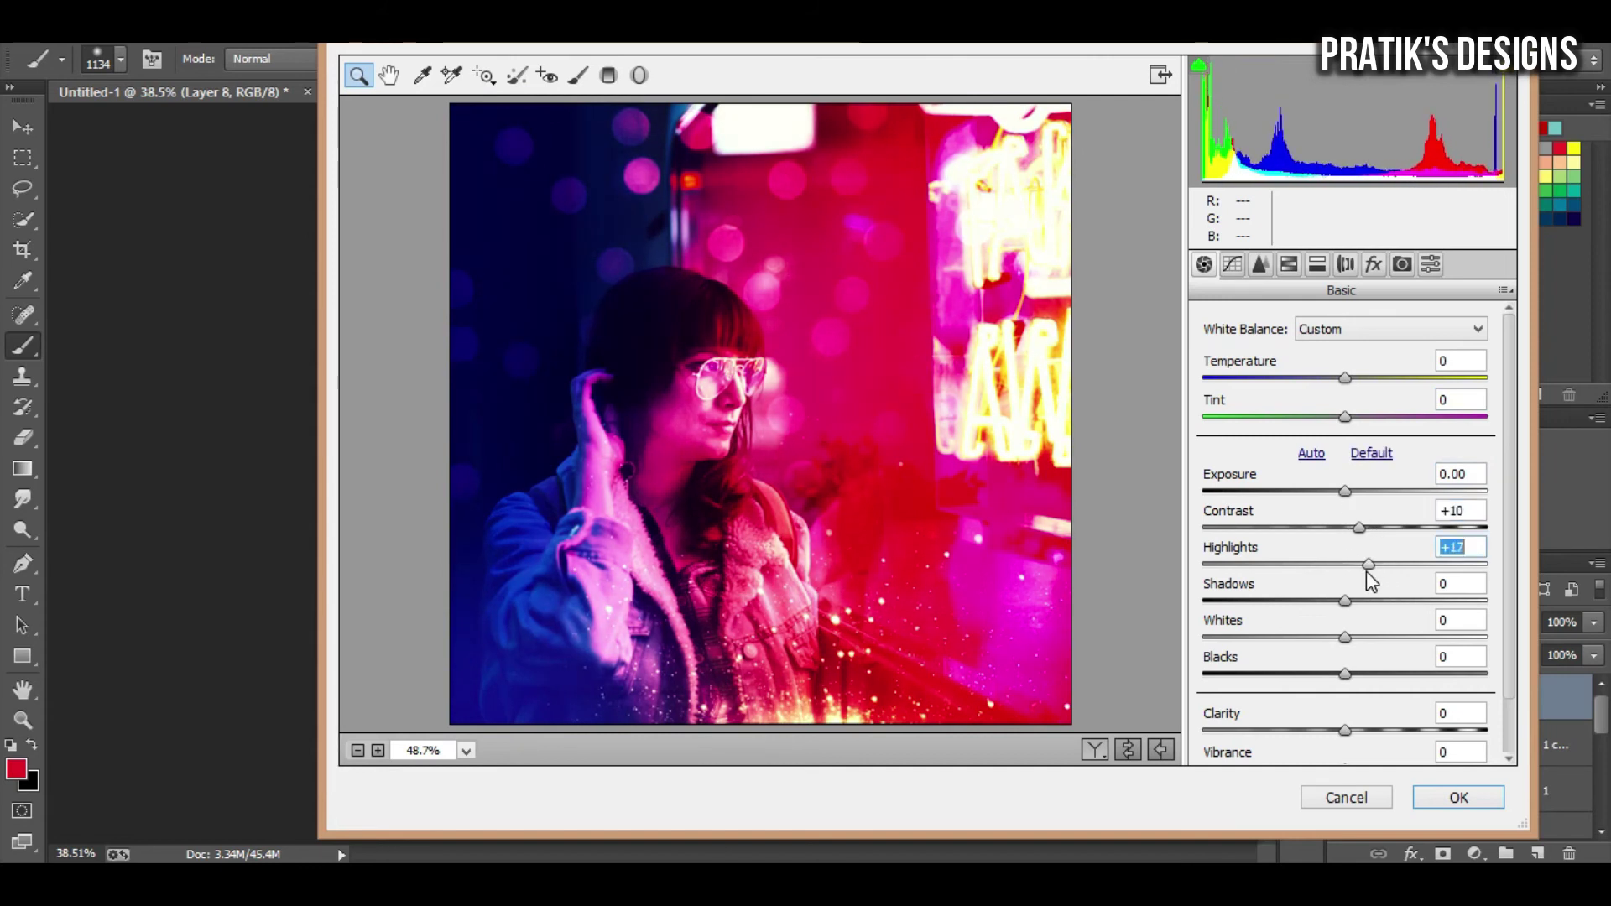
mouse_move(1313, 611)
left_mouse_down()
mouse_move(1365, 614)
mouse_move(1352, 636)
left_mouse_up()
mouse_move(1345, 674)
left_mouse_down()
mouse_move(1297, 674)
mouse_move(1369, 686)
mouse_move(1392, 666)
left_mouse_up()
key("Tab")
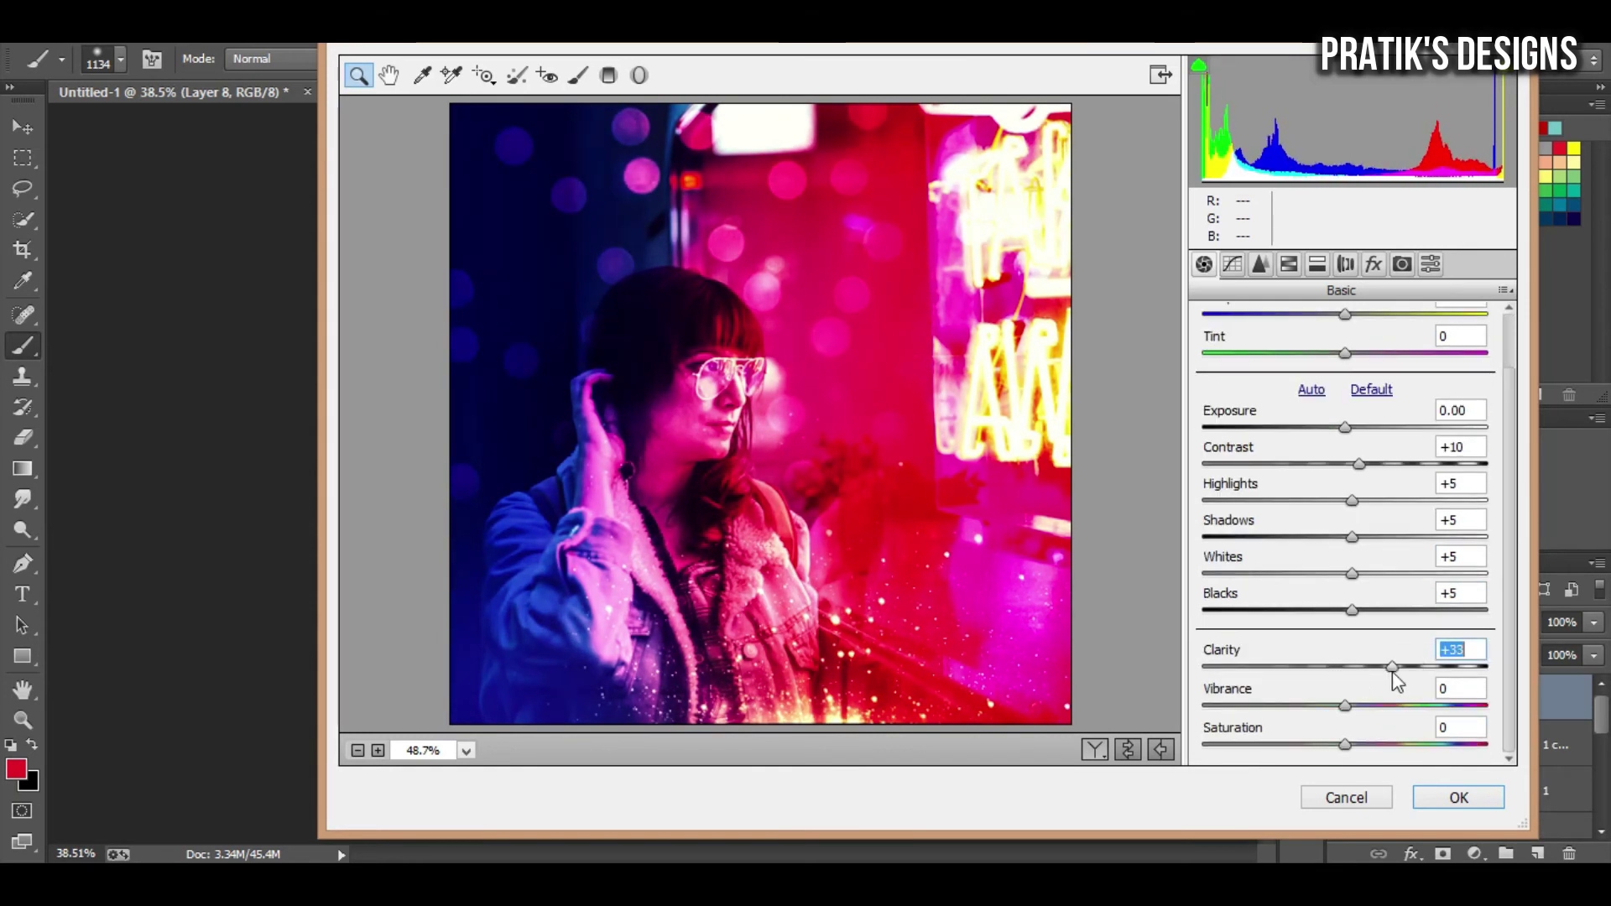
Test Vibrance and Saturation, leaving Saturation at 0 and Vibrance at +10.
key("Up")
double_click(1353, 743)
left_click_drag(1373, 706, 1268, 707)
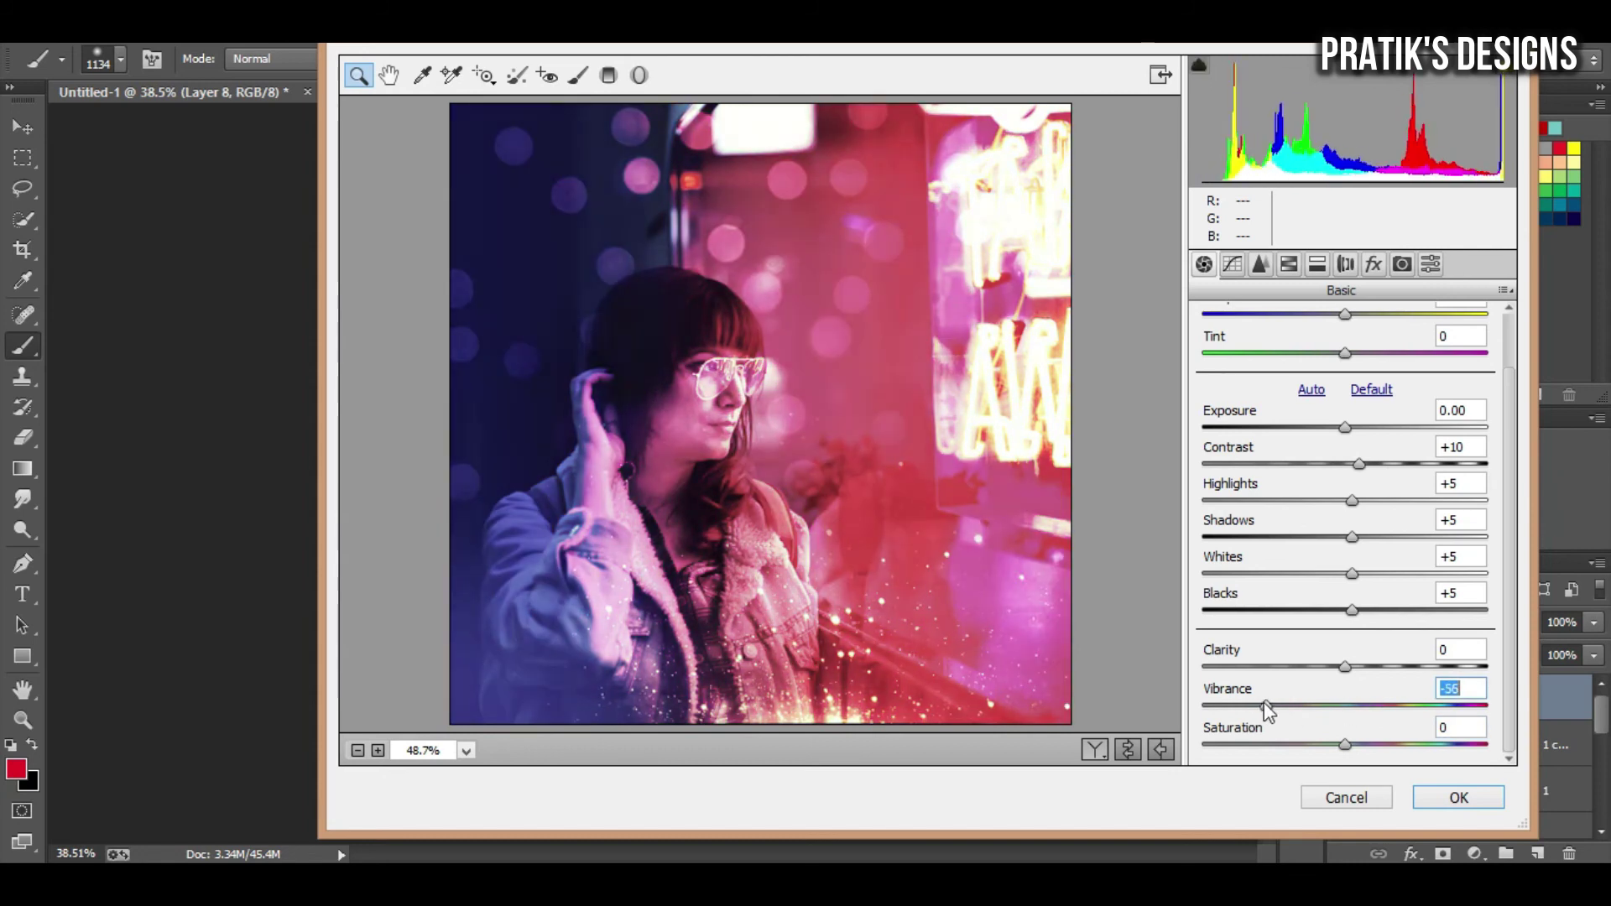
left_click_drag(1345, 745, 1413, 745)
double_click(1341, 743)
left_click_drag(1346, 706, 1340, 756)
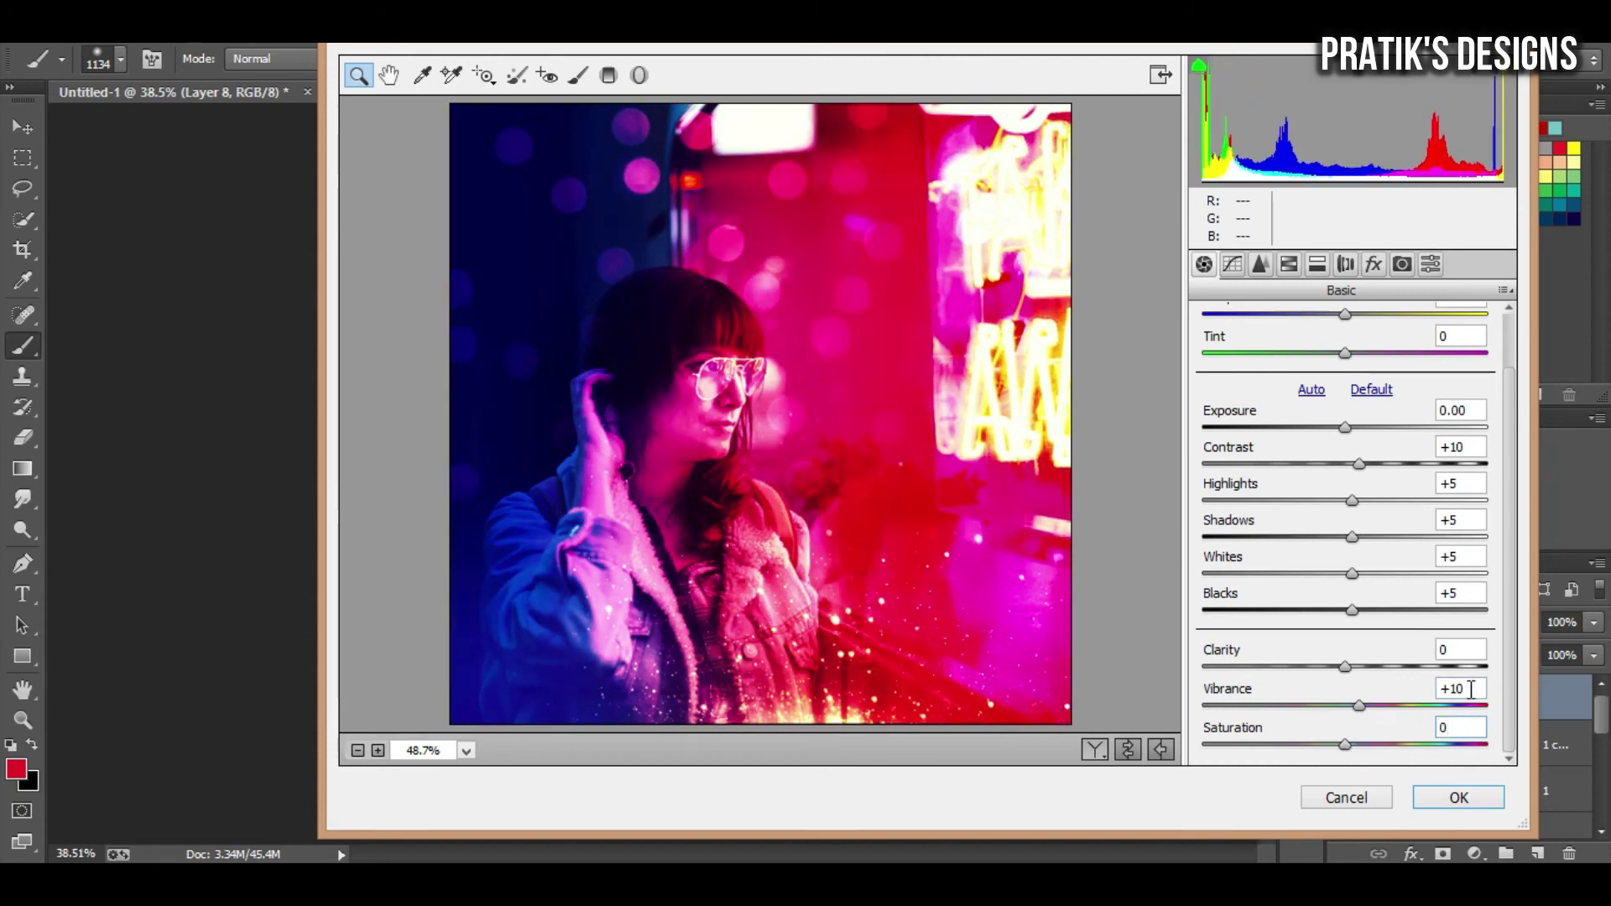
left_click(1261, 263)
Set HSL hues to Reds -30, Blues -10 and Purples +20.
left_click_drag(1352, 432, 1272, 432)
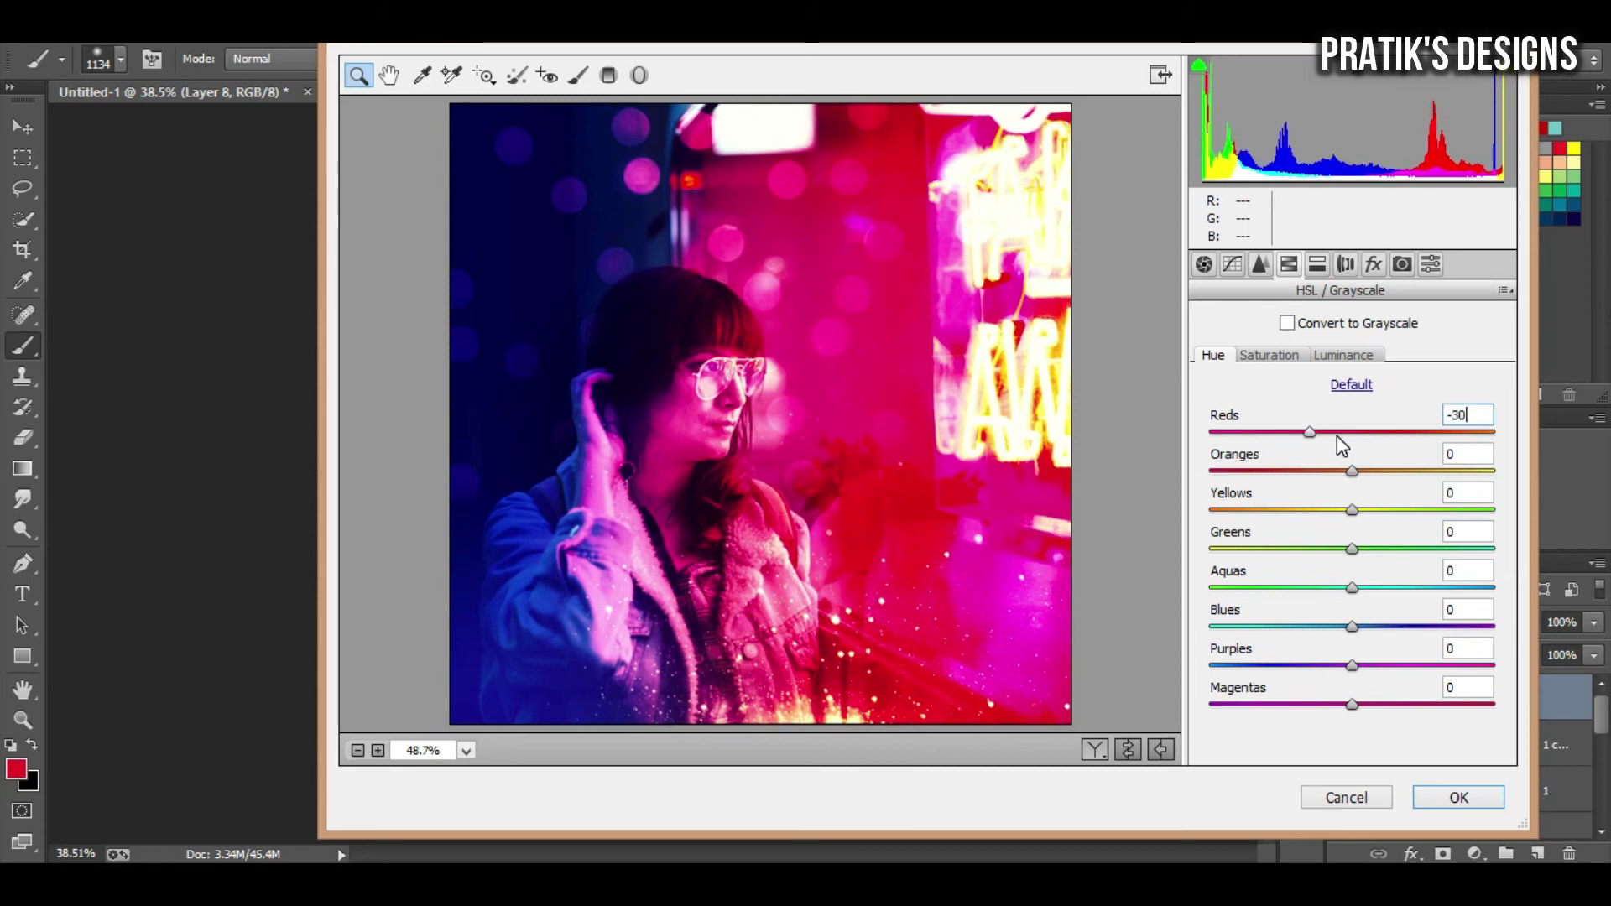
mouse_move(1301, 432)
left_mouse_down()
mouse_move(1453, 432)
mouse_move(1350, 432)
mouse_move(1521, 493)
mouse_move(1352, 471)
left_mouse_up()
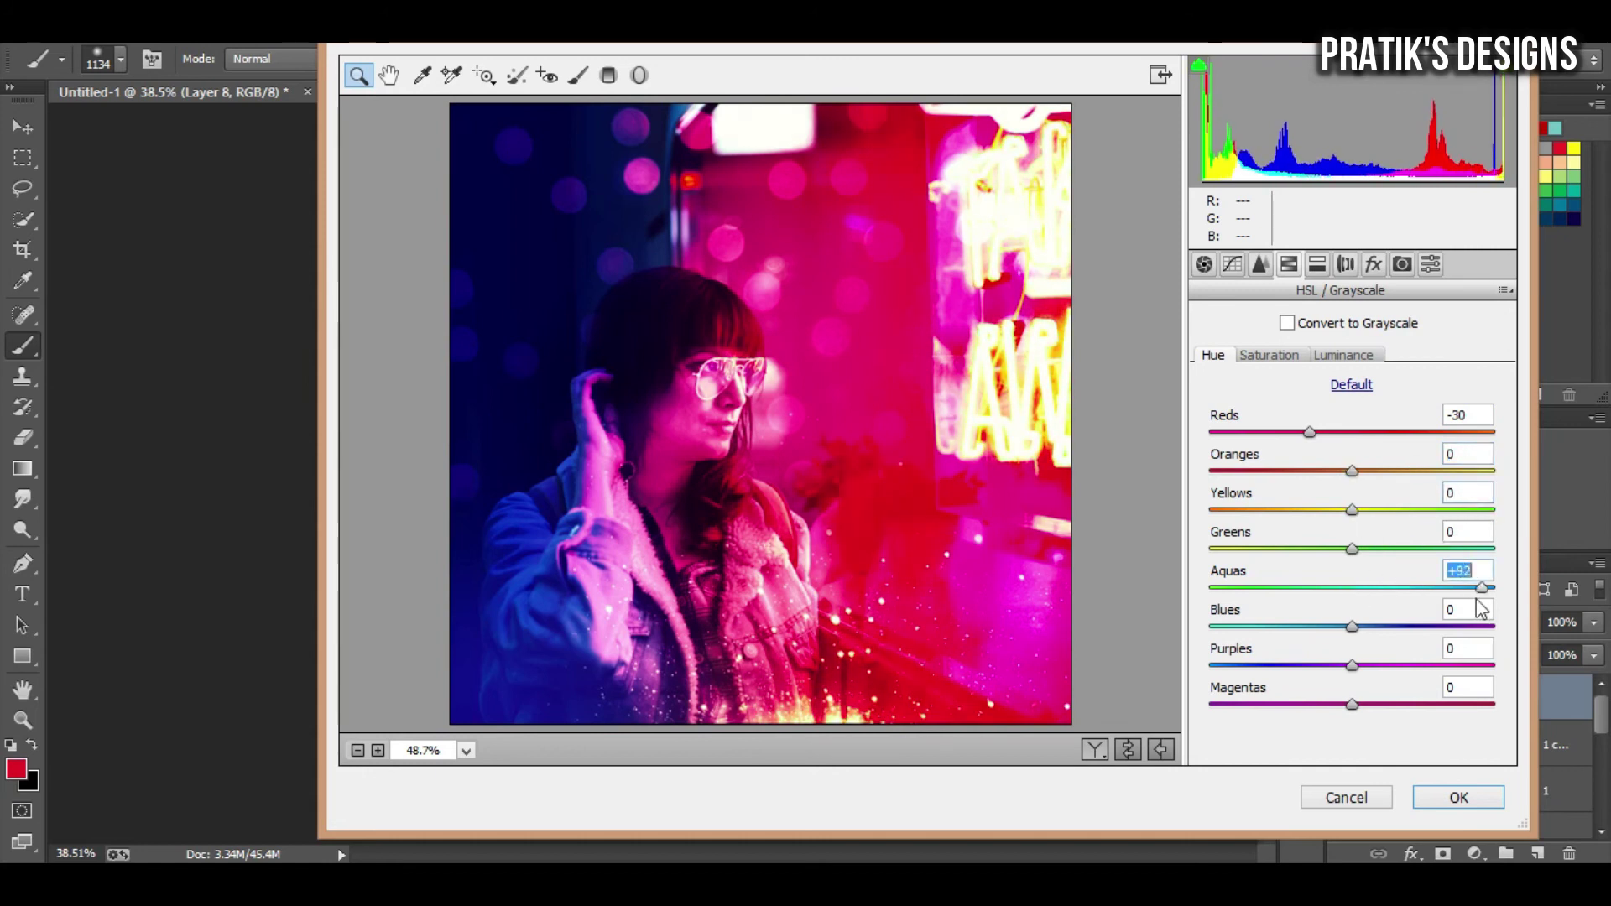
mouse_move(1330, 627)
left_mouse_down()
mouse_move(1386, 587)
mouse_move(1305, 627)
mouse_move(1352, 648)
mouse_move(1232, 666)
mouse_move(1403, 687)
left_mouse_up()
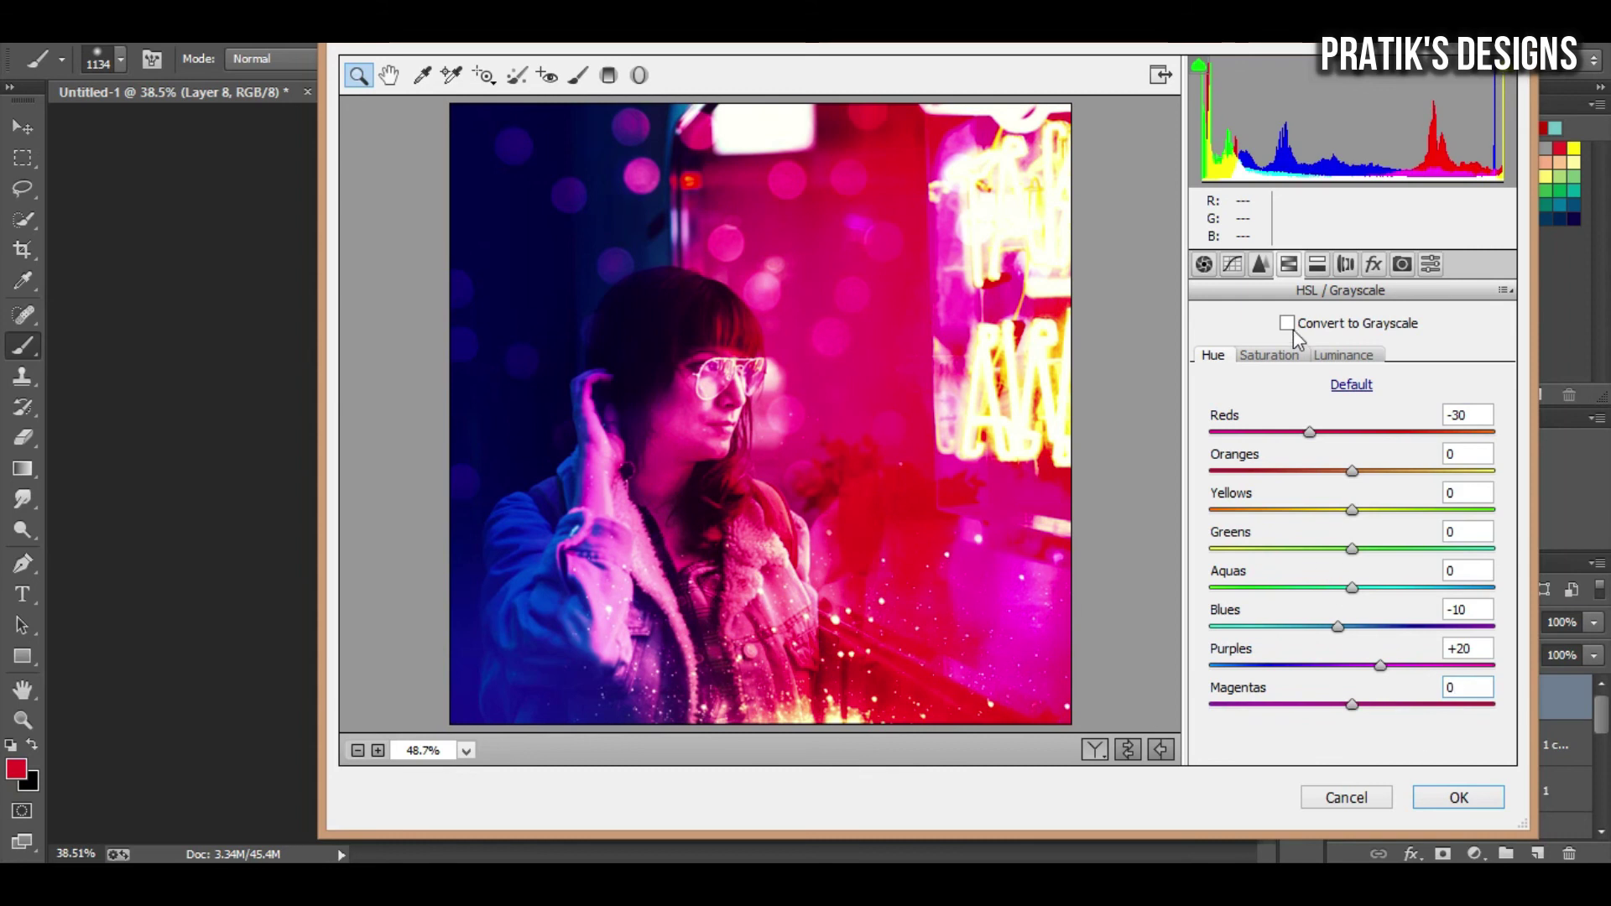
Try desaturating reds, reset Reds saturation to 0, and apply the Camera Raw finish.
left_click(1269, 355)
left_click_drag(1352, 431, 1291, 431)
double_click(1290, 433)
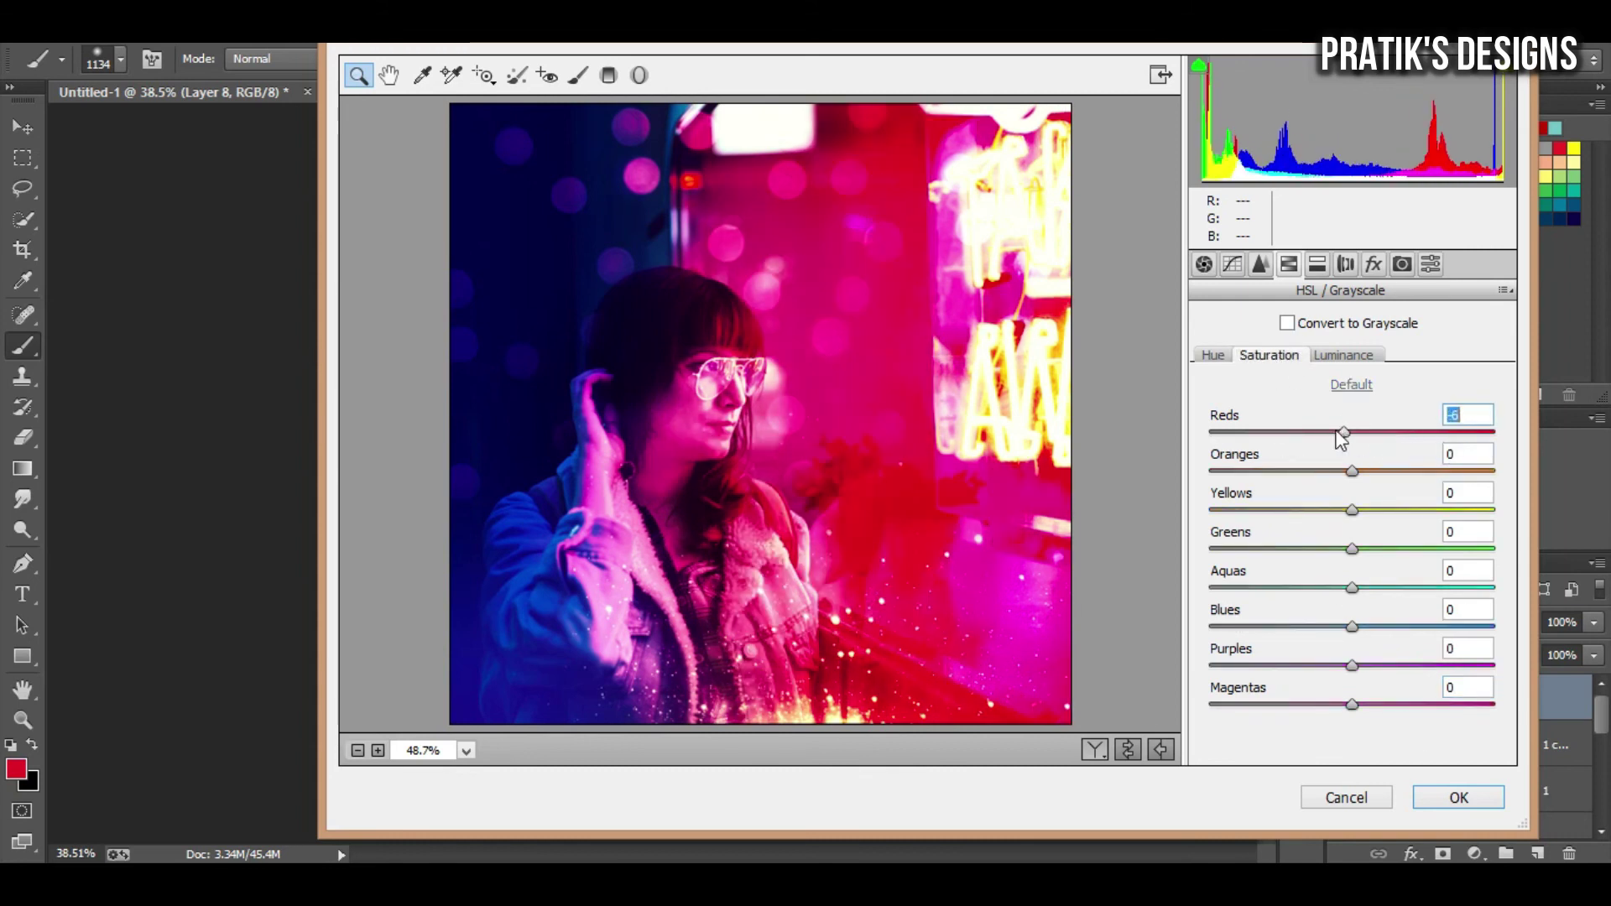
left_click(1459, 797)
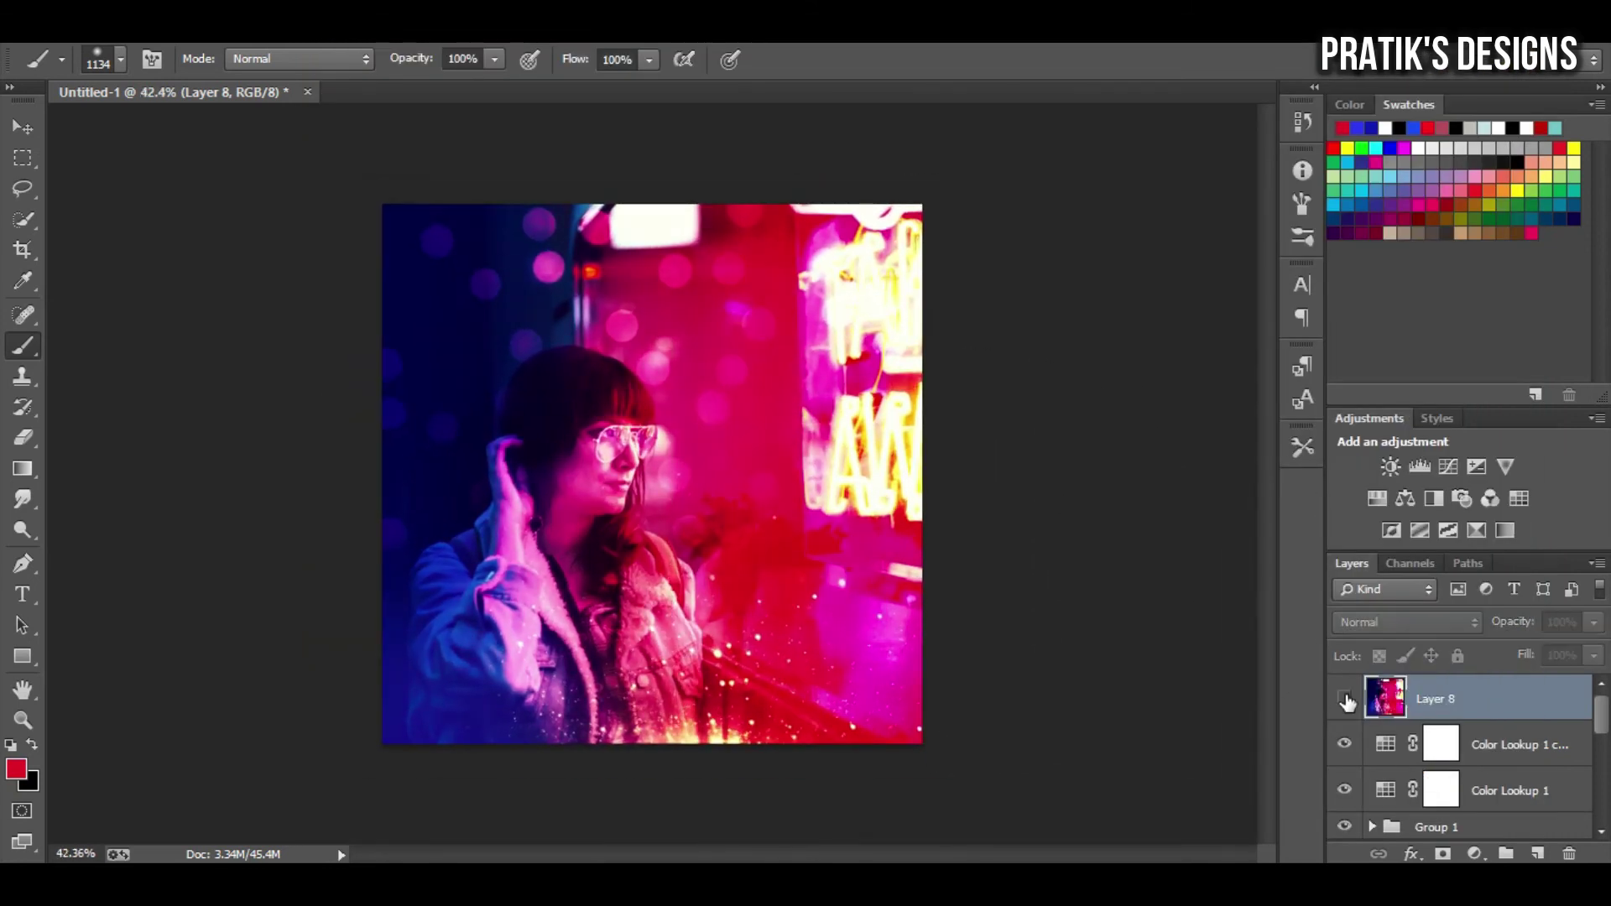